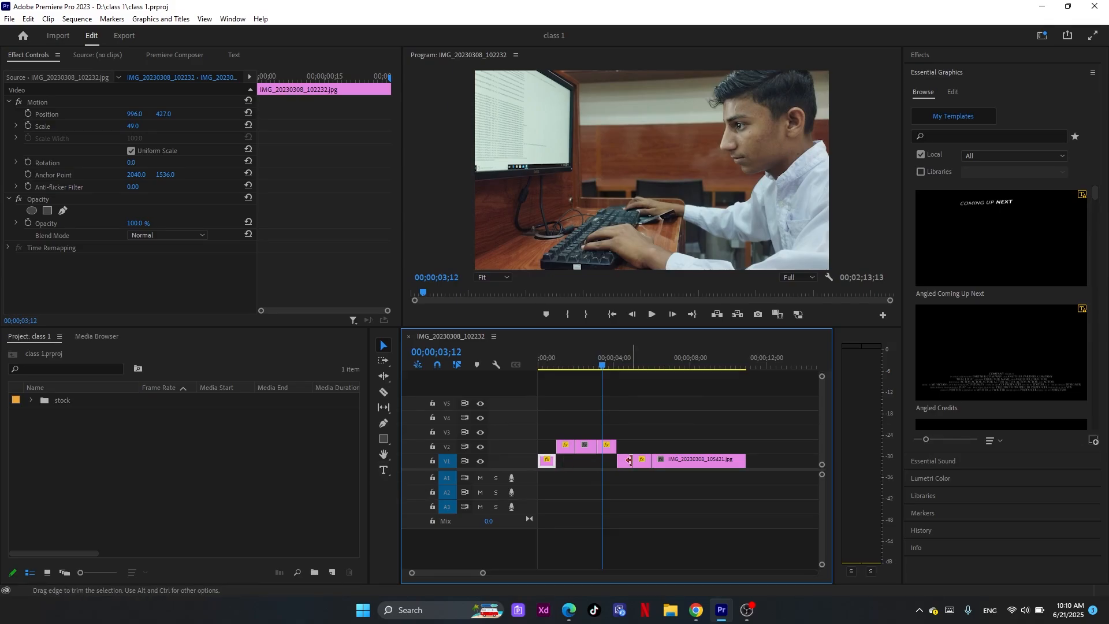
Create an empty text graphic over the photo at 00;00;03;12 and move it to track V4, starting at 00;00;04;19
click(662, 413)
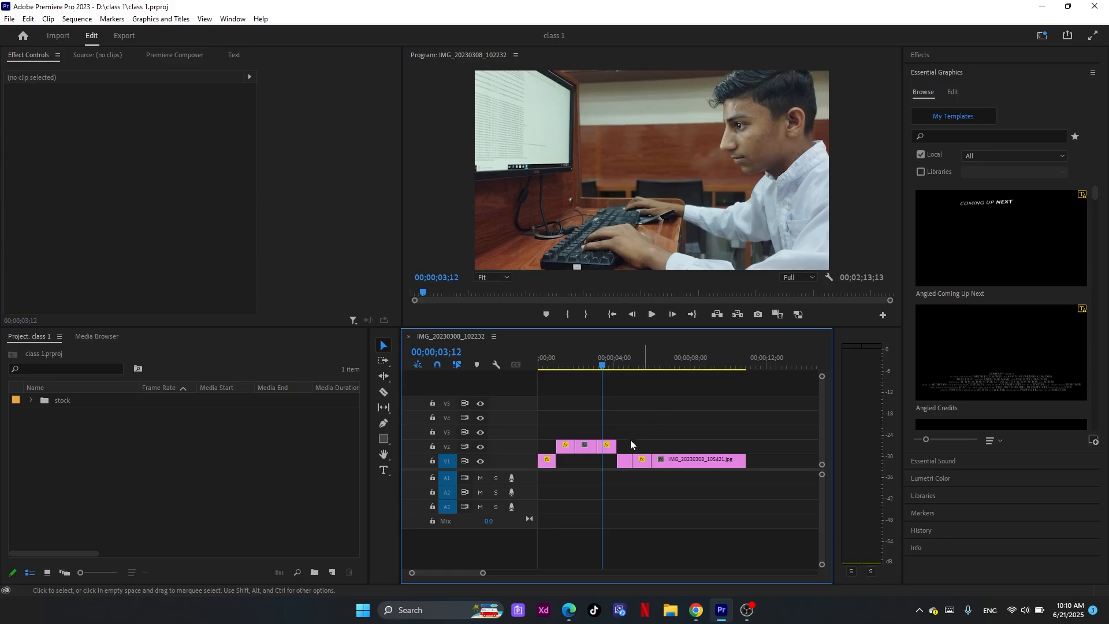
click(384, 471)
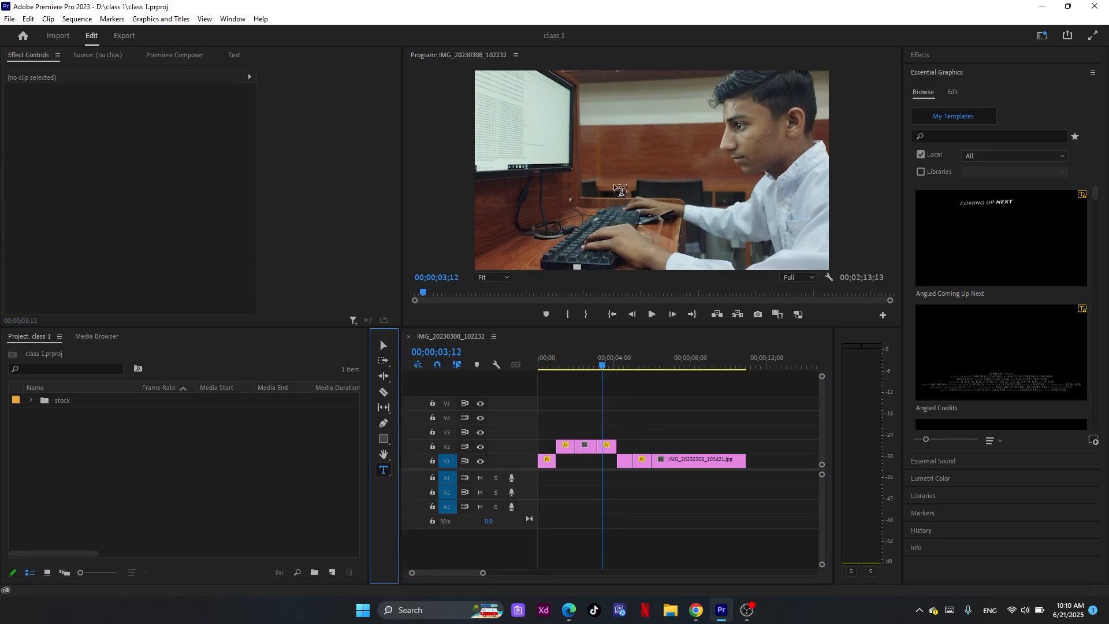
click(598, 152)
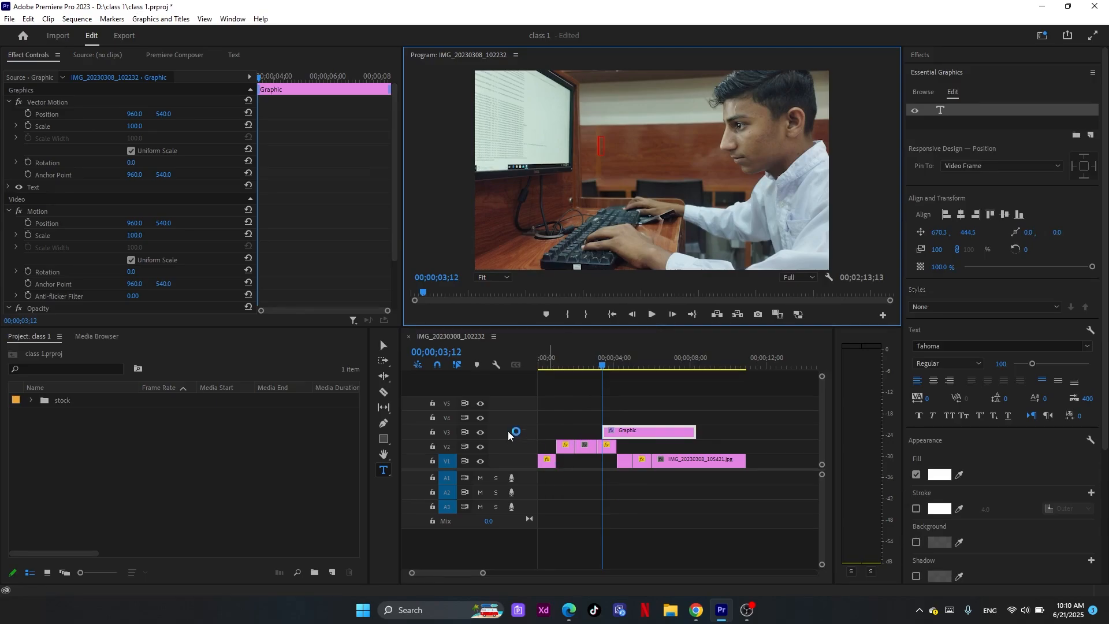
drag(606, 366, 627, 373)
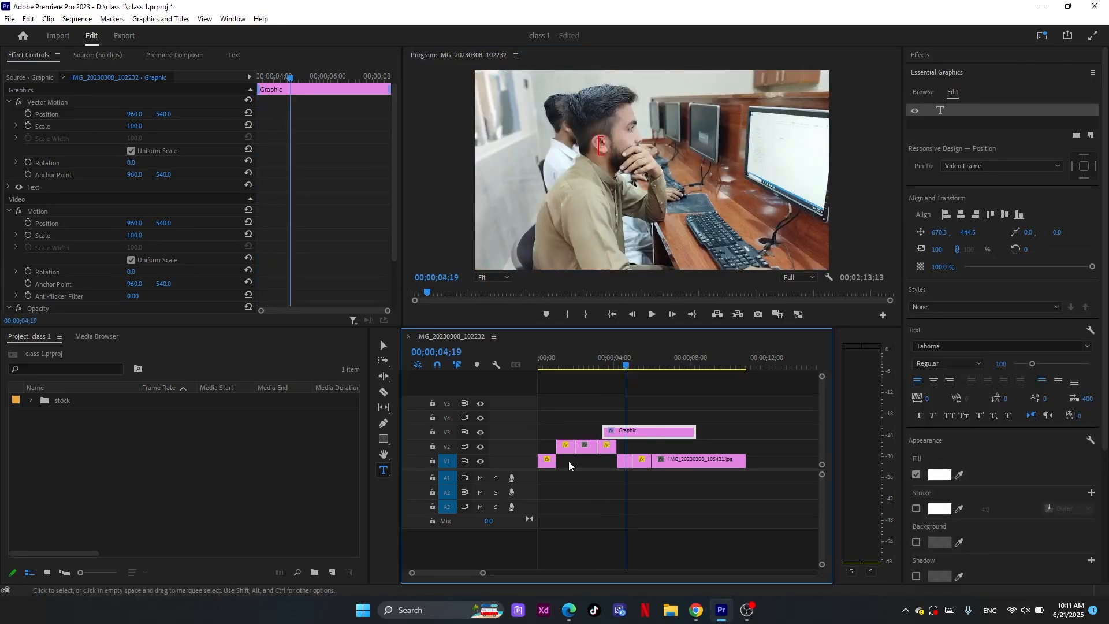
drag(635, 433, 665, 426)
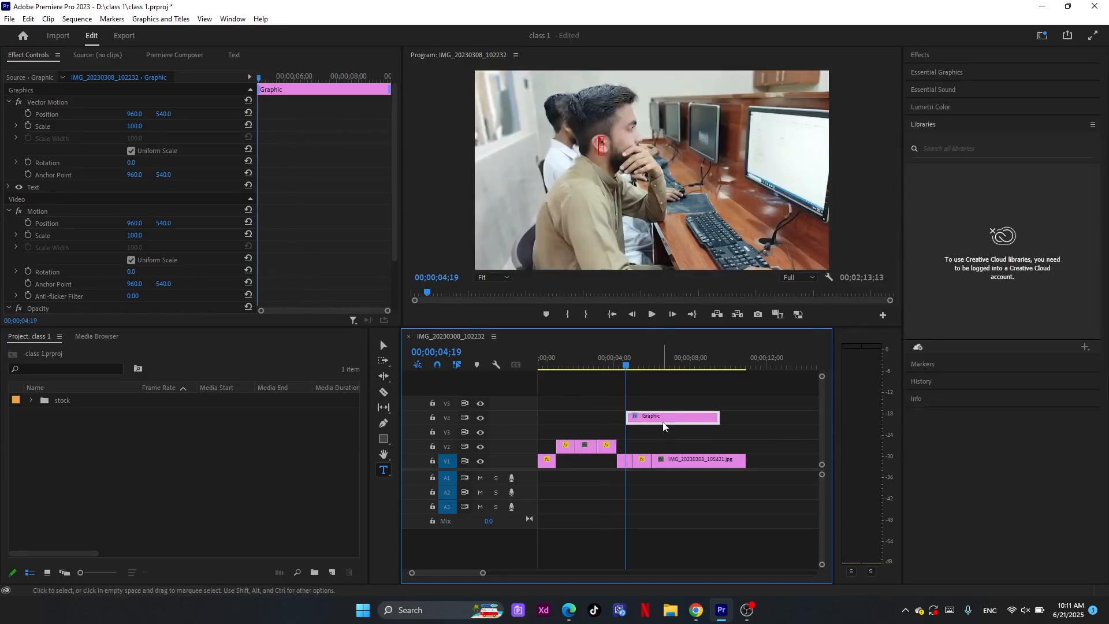
Add a second empty text graphic at the start of the sequence, 00;00;00;00, over the first photo
click(549, 461)
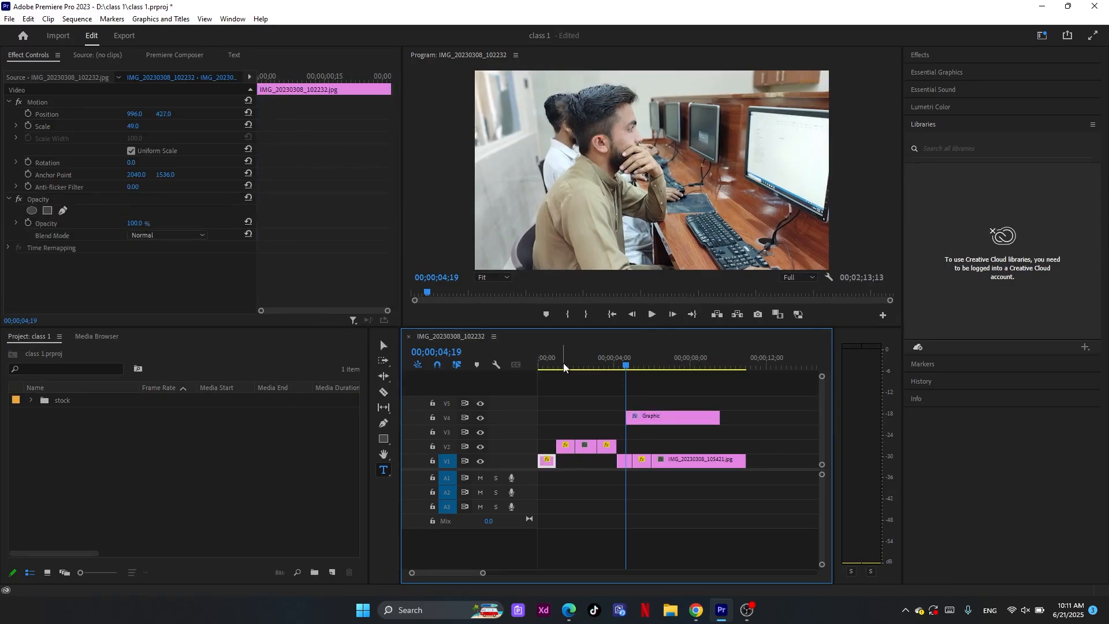
click(537, 366)
click(384, 470)
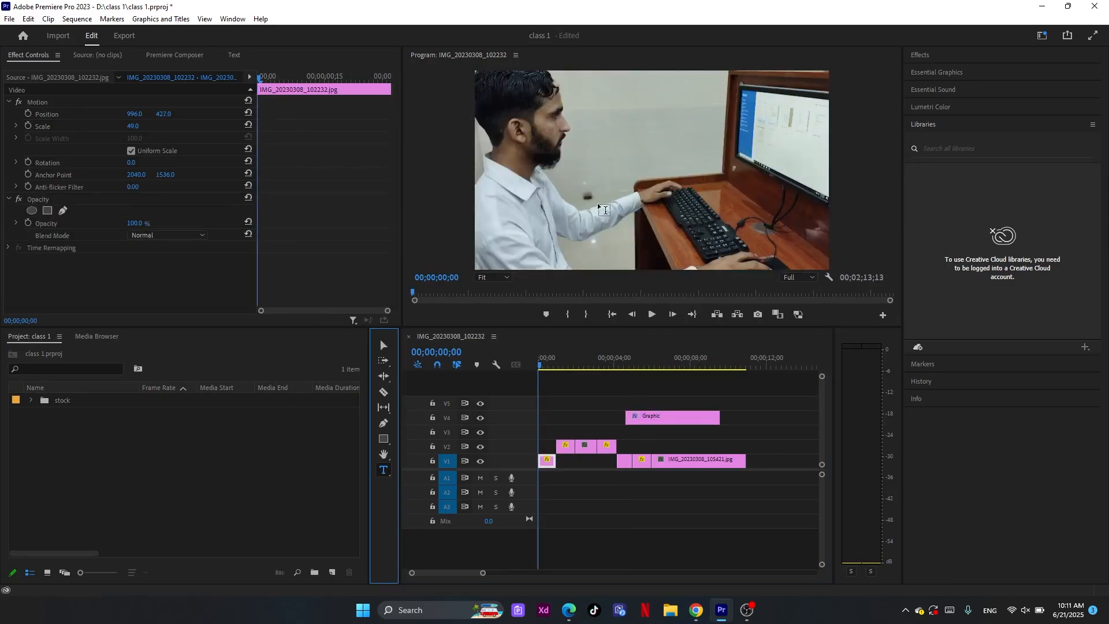
click(585, 177)
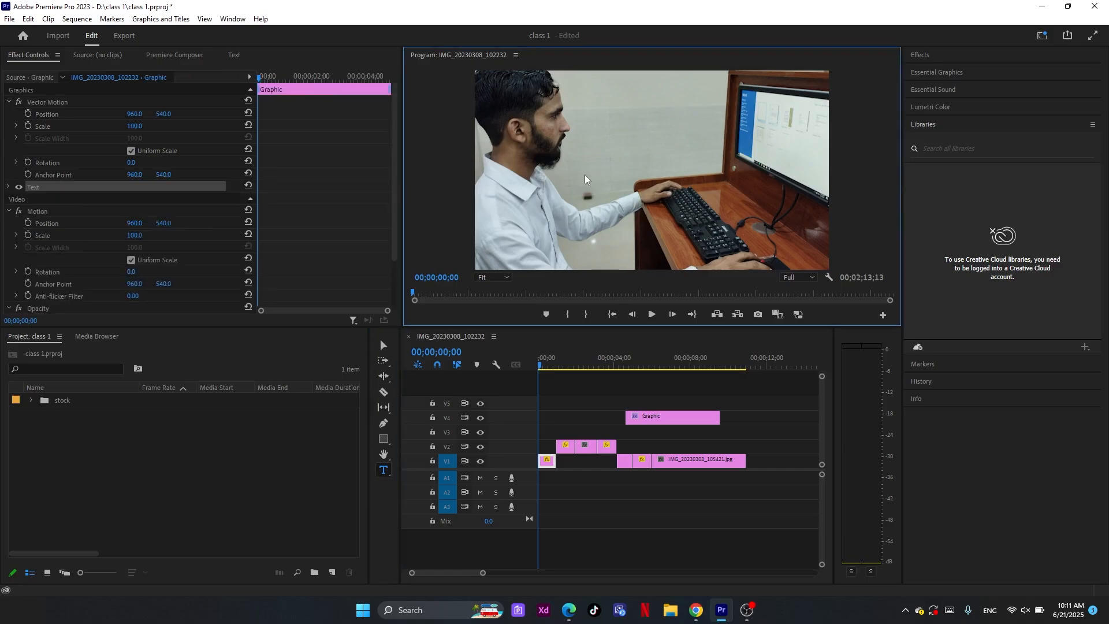
Draw a large rectangle covering most of the frame within the graphic at the start of the sequence
click(383, 346)
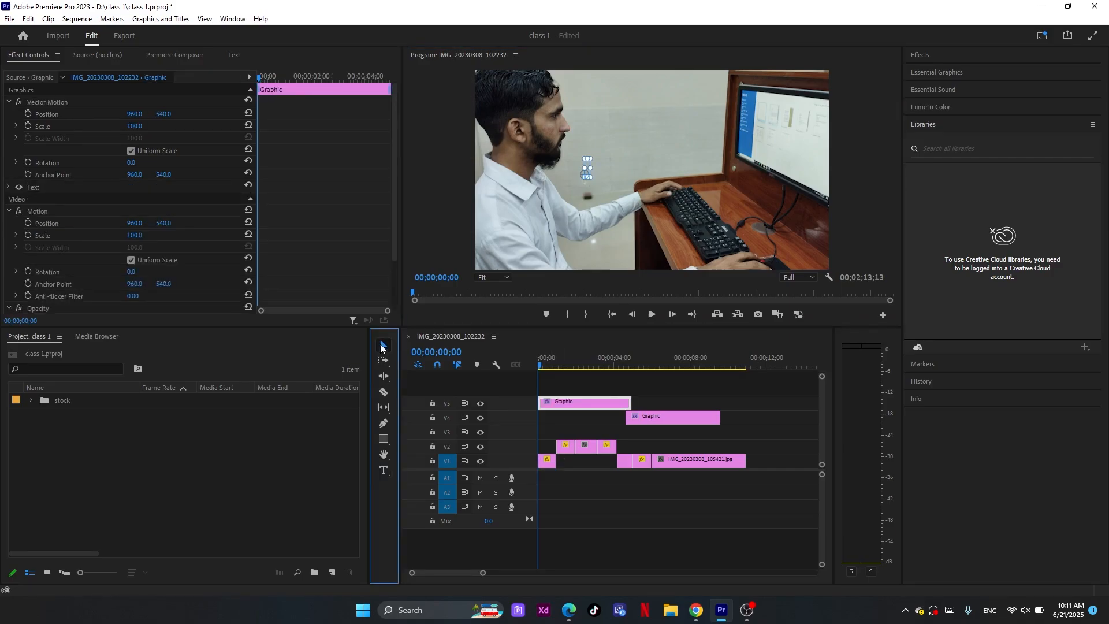
click(384, 440)
drag(480, 82, 801, 250)
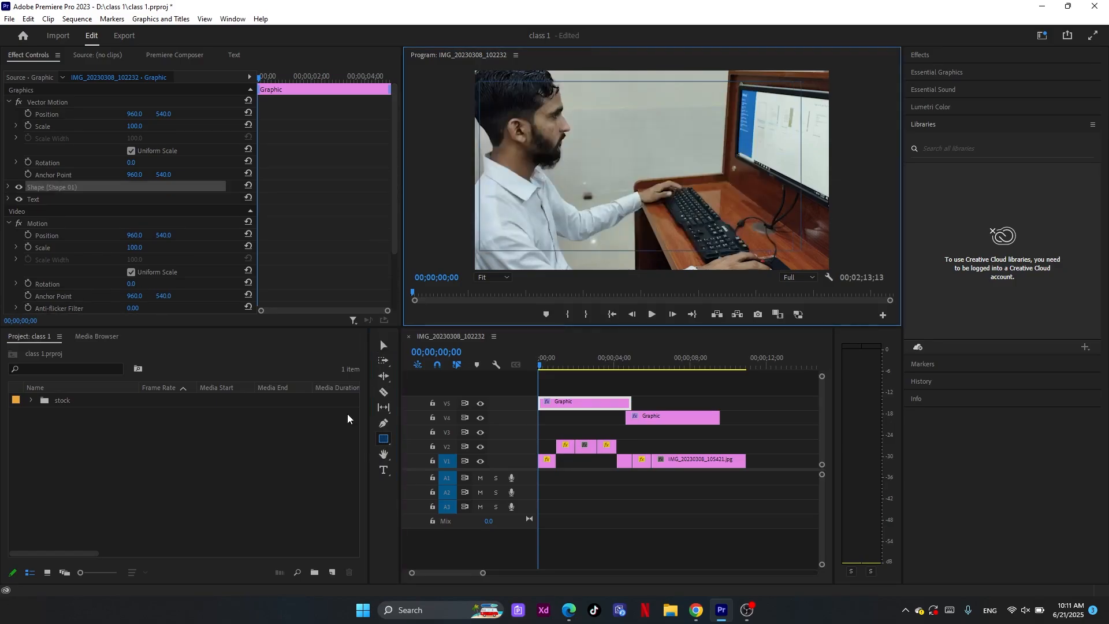
click(382, 345)
click(530, 411)
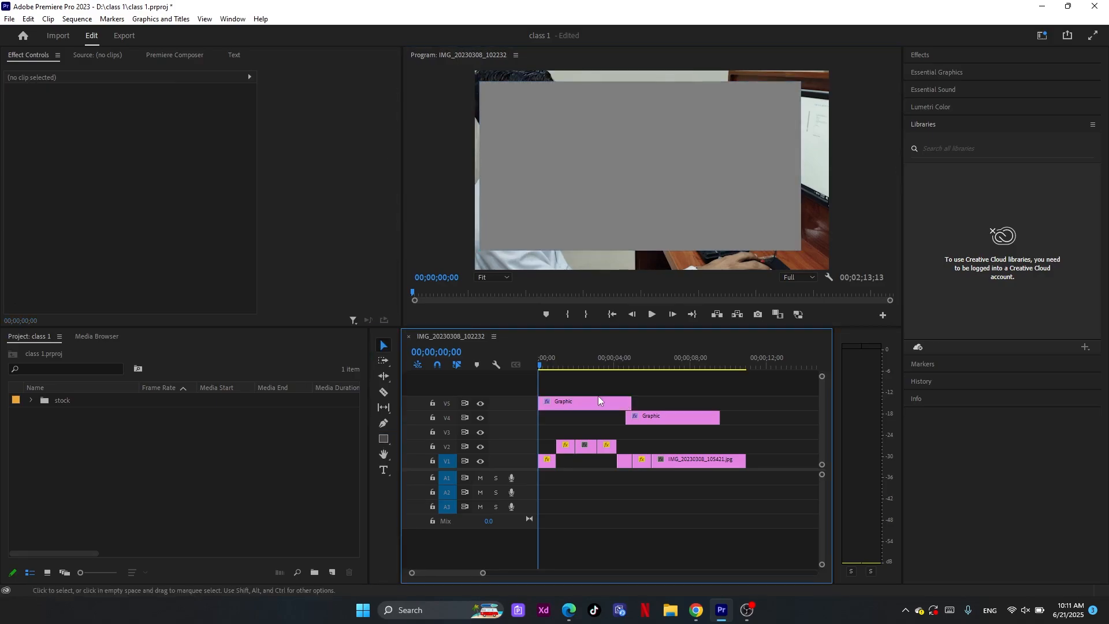
Try repositioning the grey rectangle lower in the frame and undo the last move
click(590, 400)
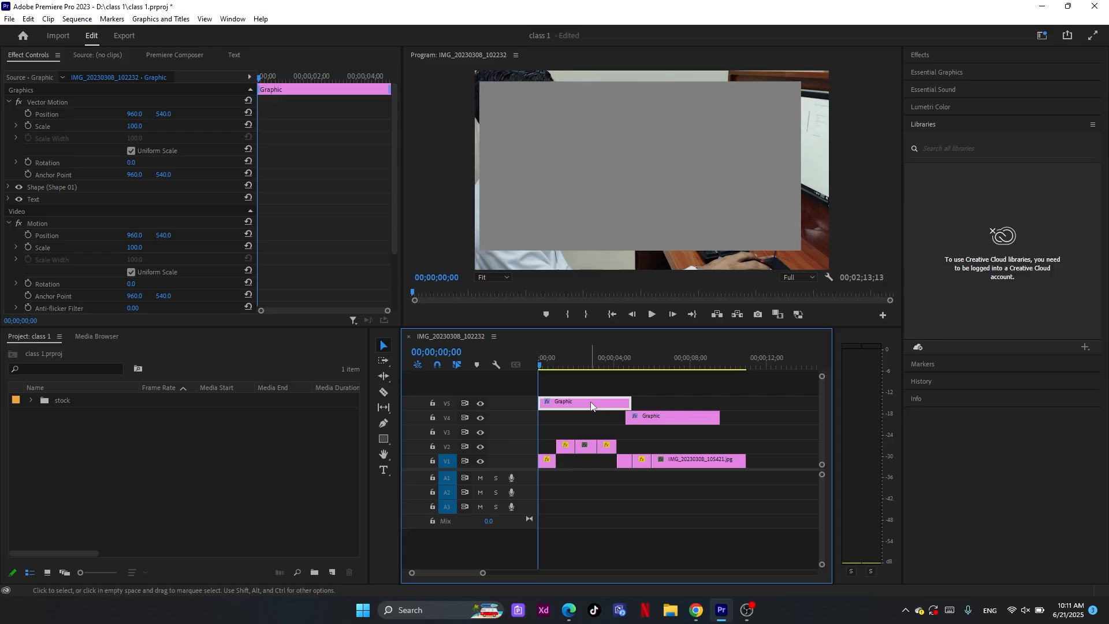
click(671, 199)
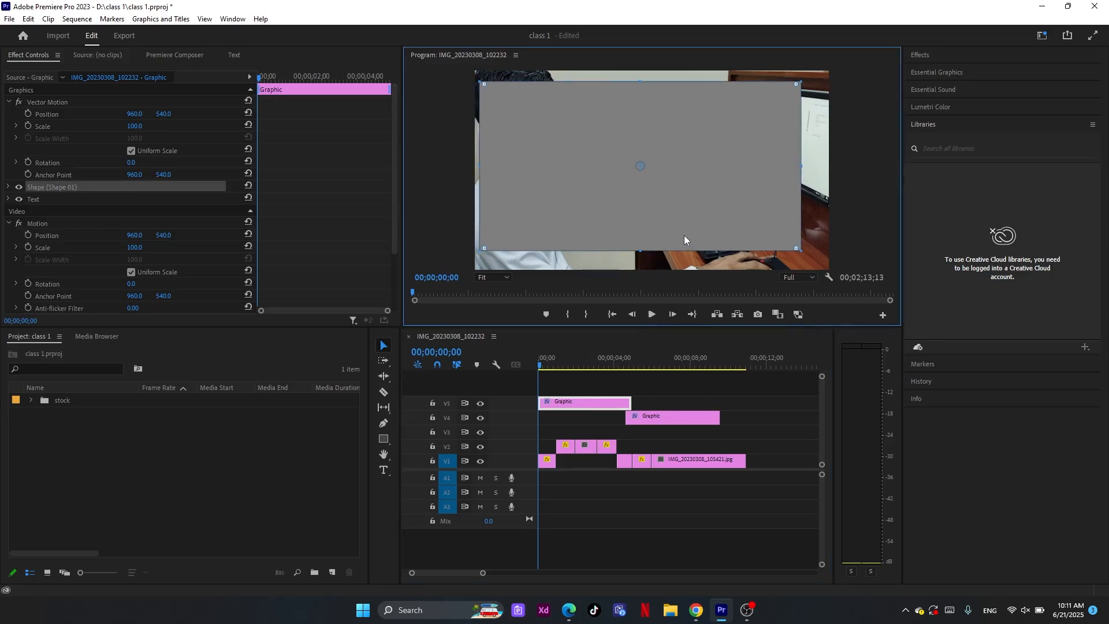
drag(711, 167, 719, 202)
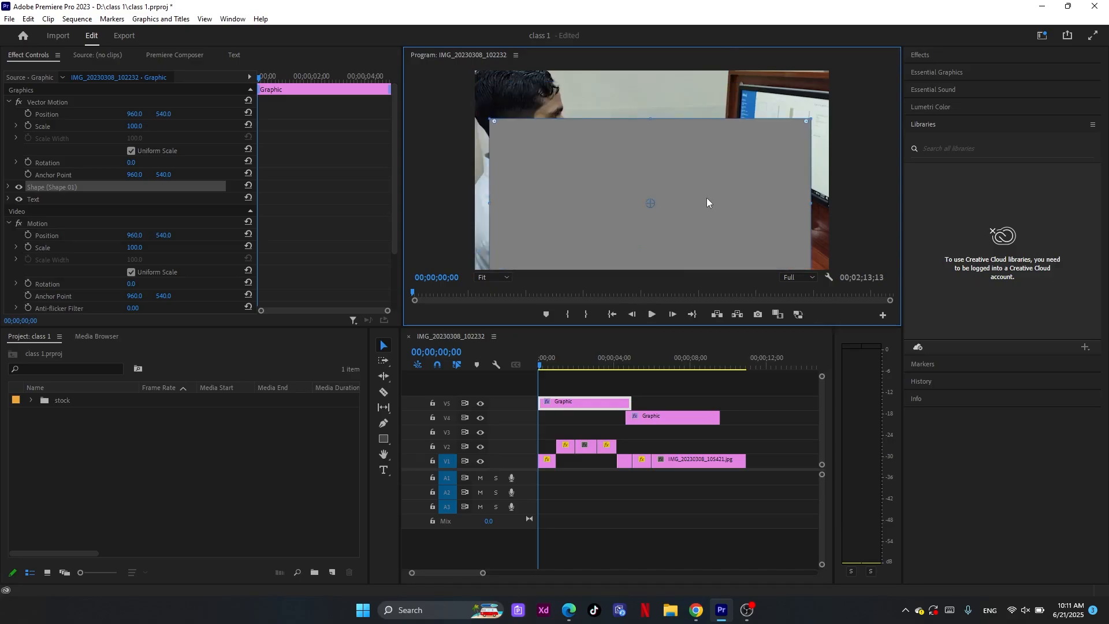
key(ctrl+z)
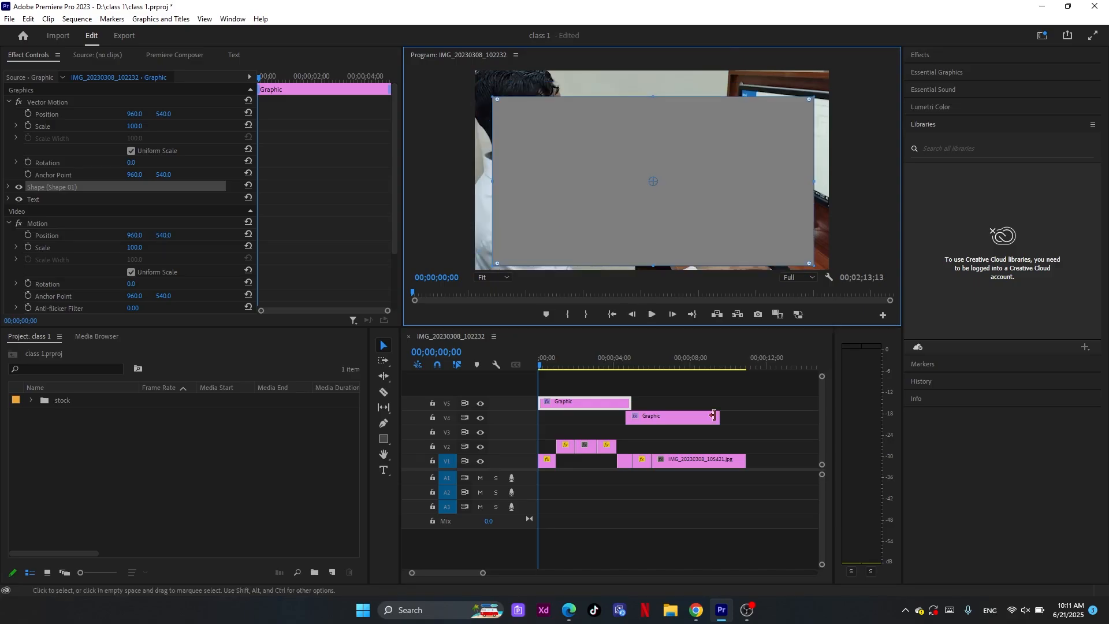
Delete the graphic clip with the rectangle from track V5
click(744, 408)
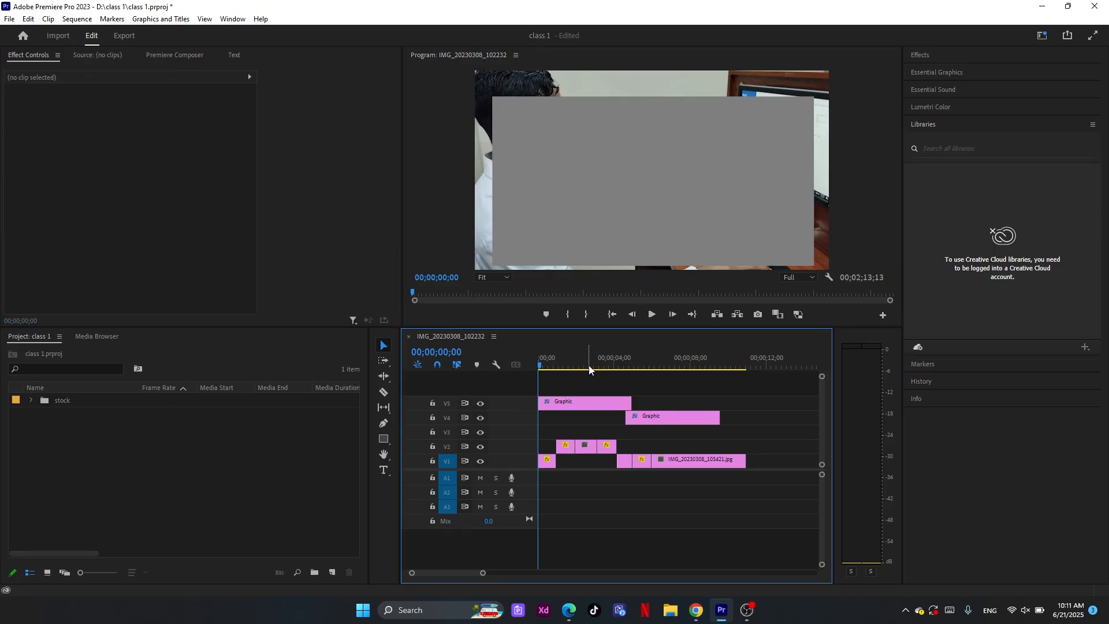
drag(589, 369, 602, 369)
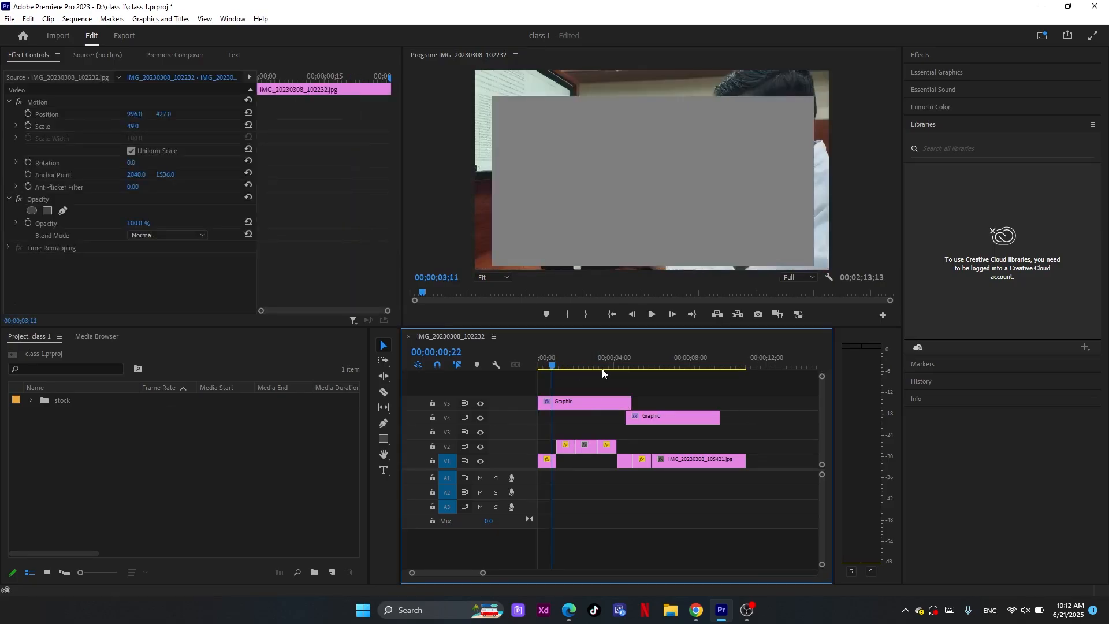
click(591, 401)
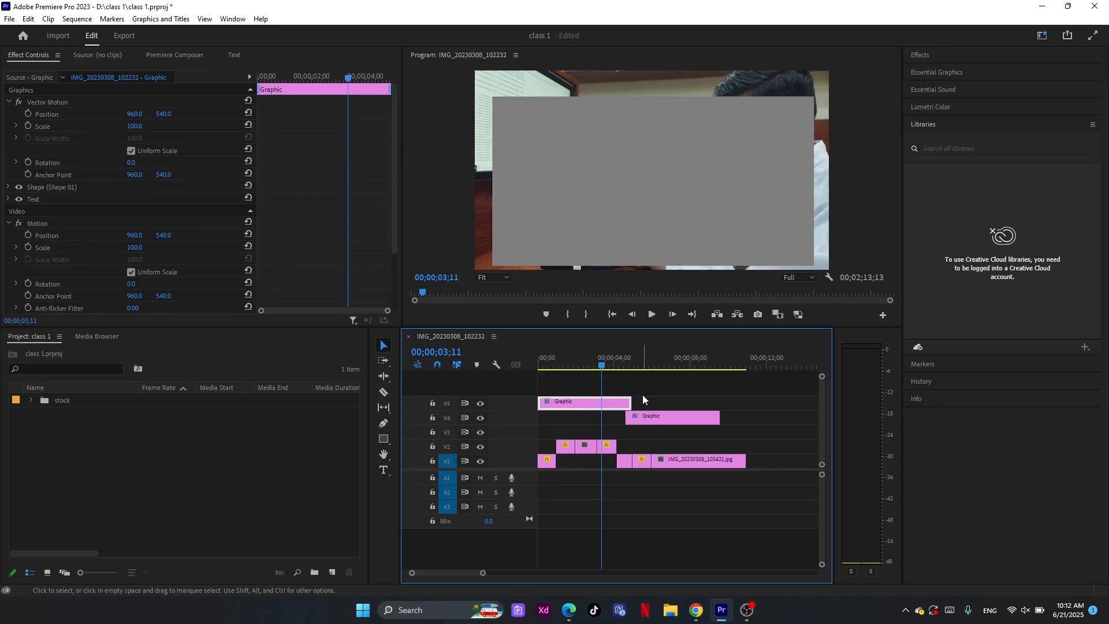
key(Delete)
Enter "SKY TECH" in the empty text layer of the graphic on track V4, viewing it at 00;00;06;05
click(657, 367)
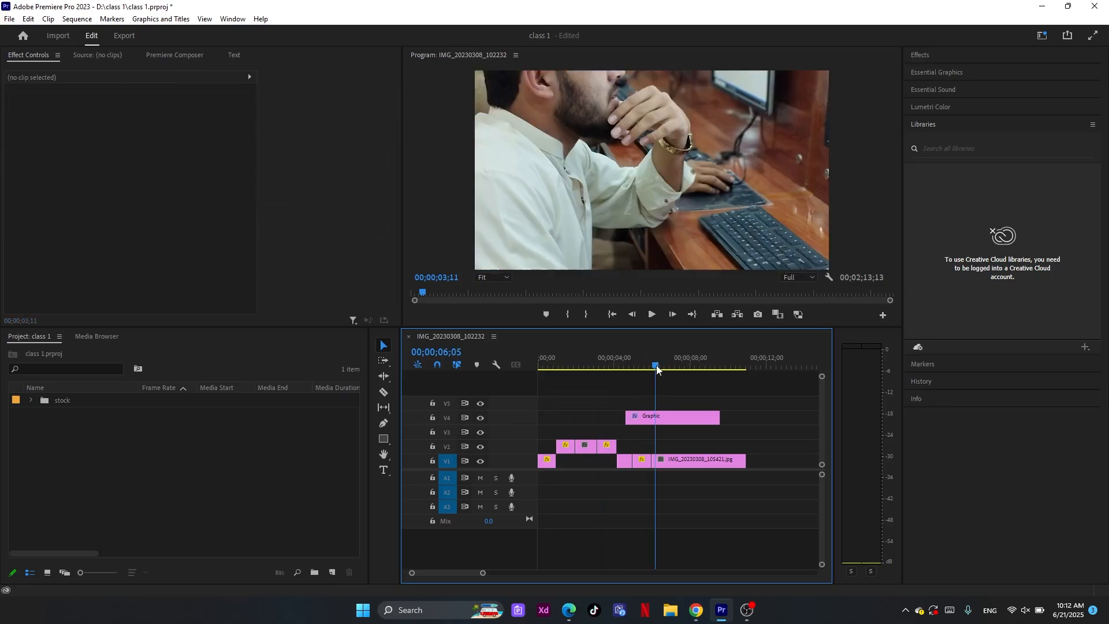
click(661, 426)
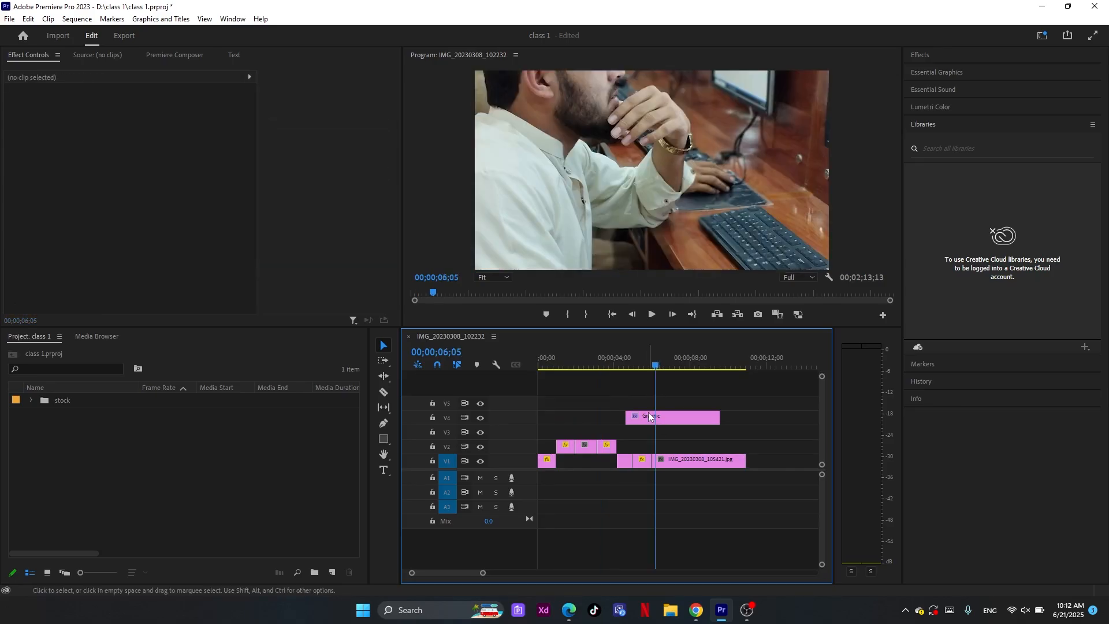
click(649, 416)
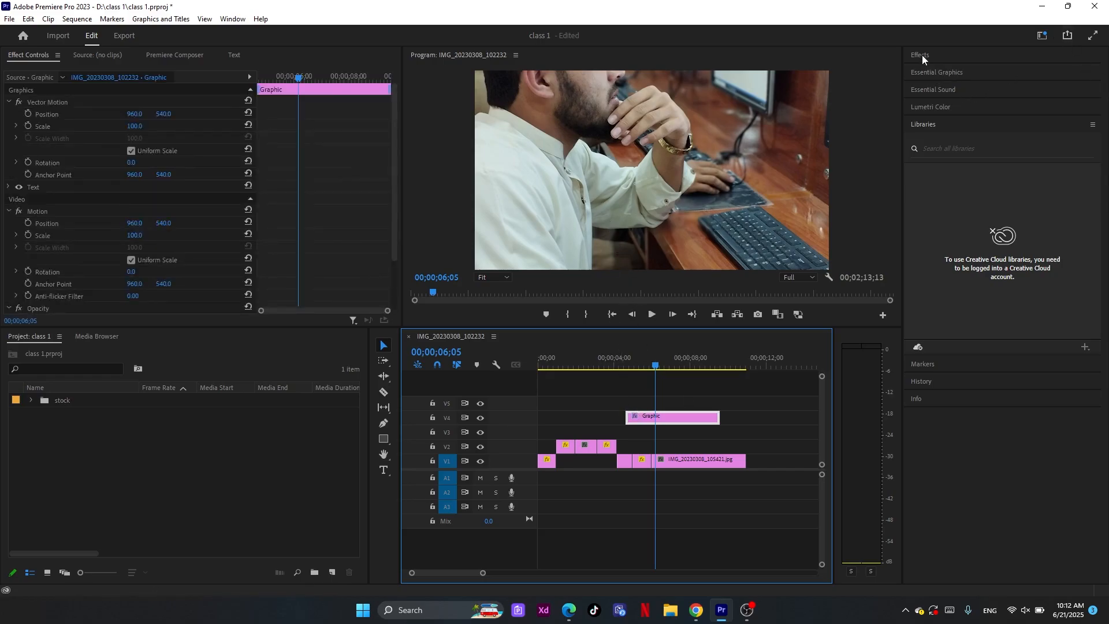
click(941, 73)
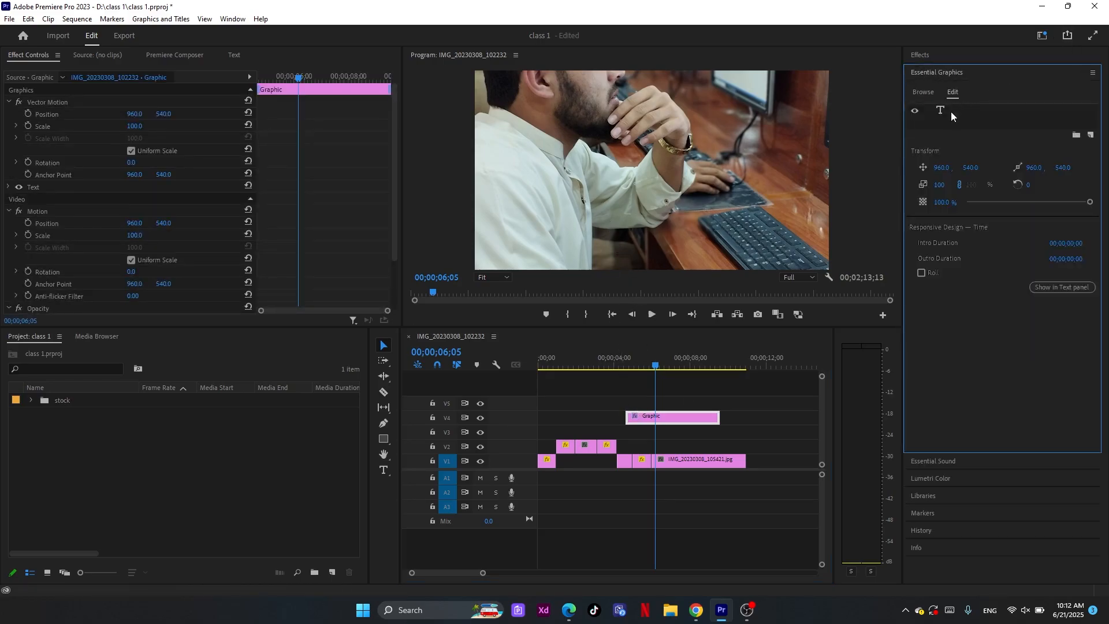
click(947, 112)
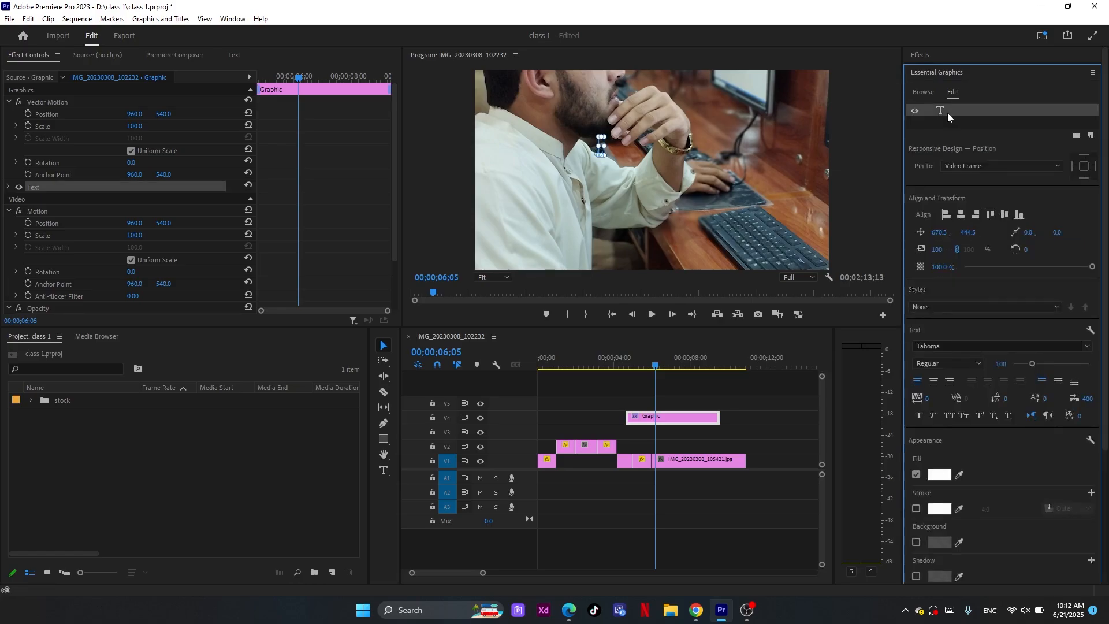
key(t)
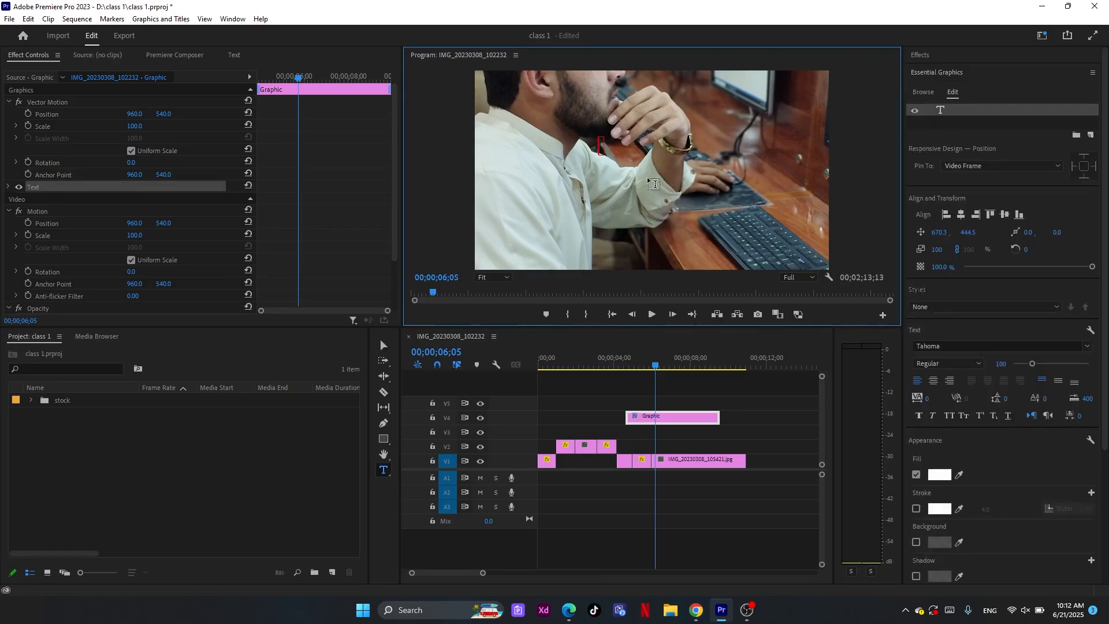
text(SKY TECH)
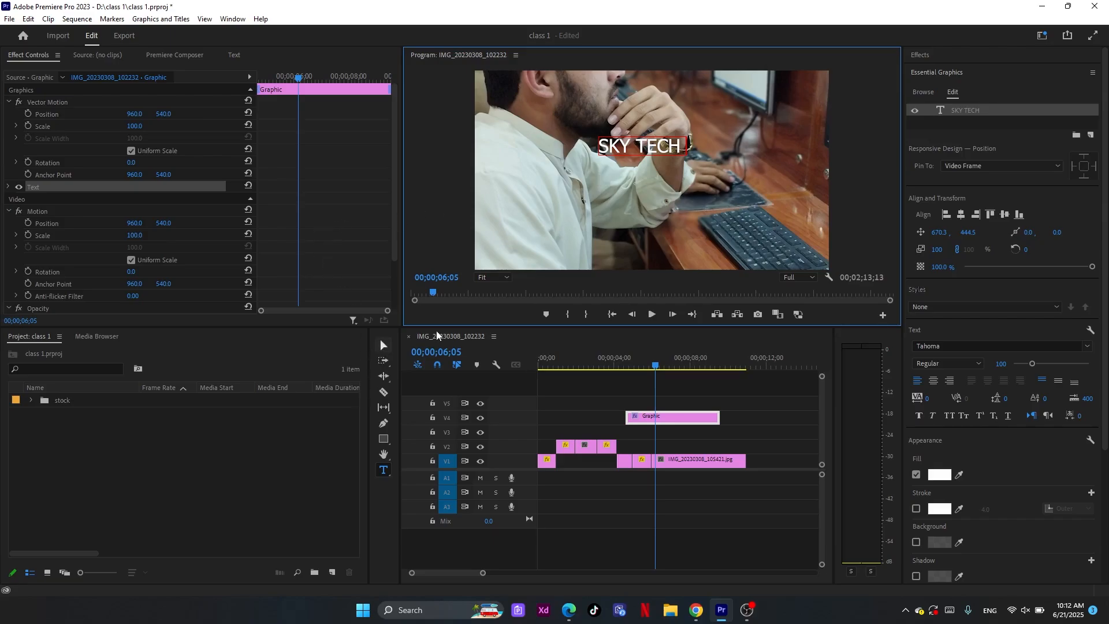
Move the SKY TECH text to about 532, 608 in the frame and scale it up to 200%
click(384, 346)
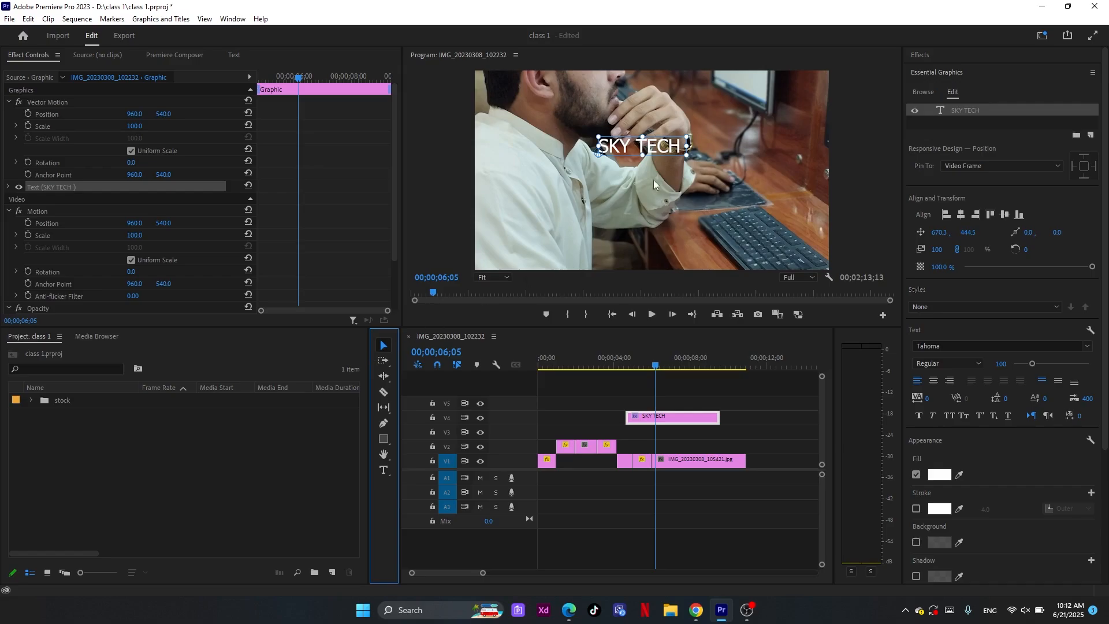
drag(660, 149, 681, 166)
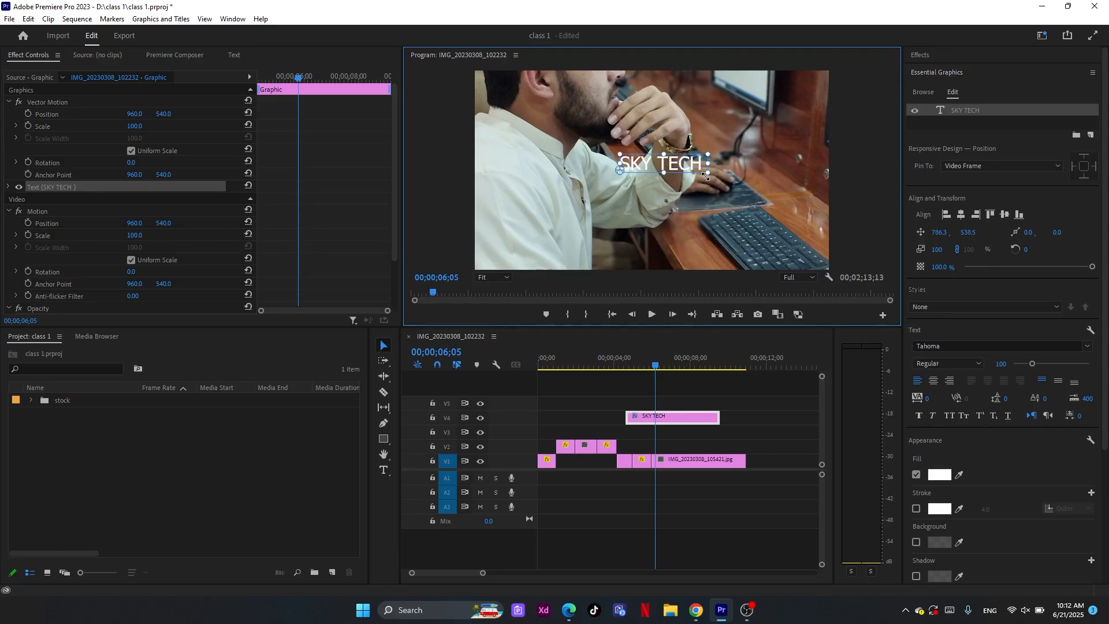
drag(705, 176, 574, 189)
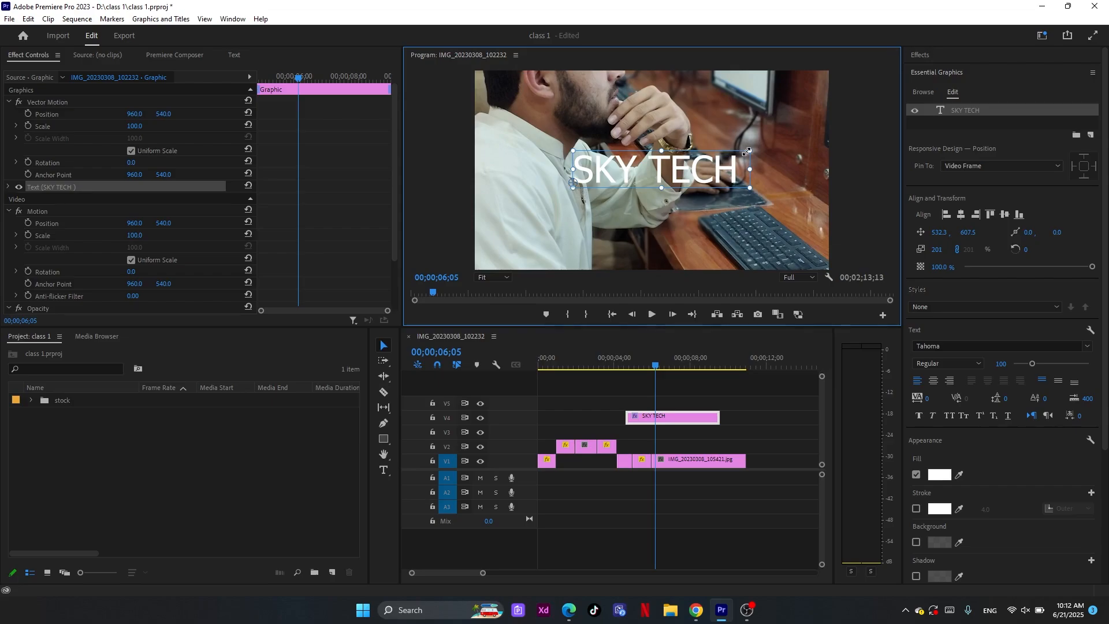
drag(746, 151, 795, 143)
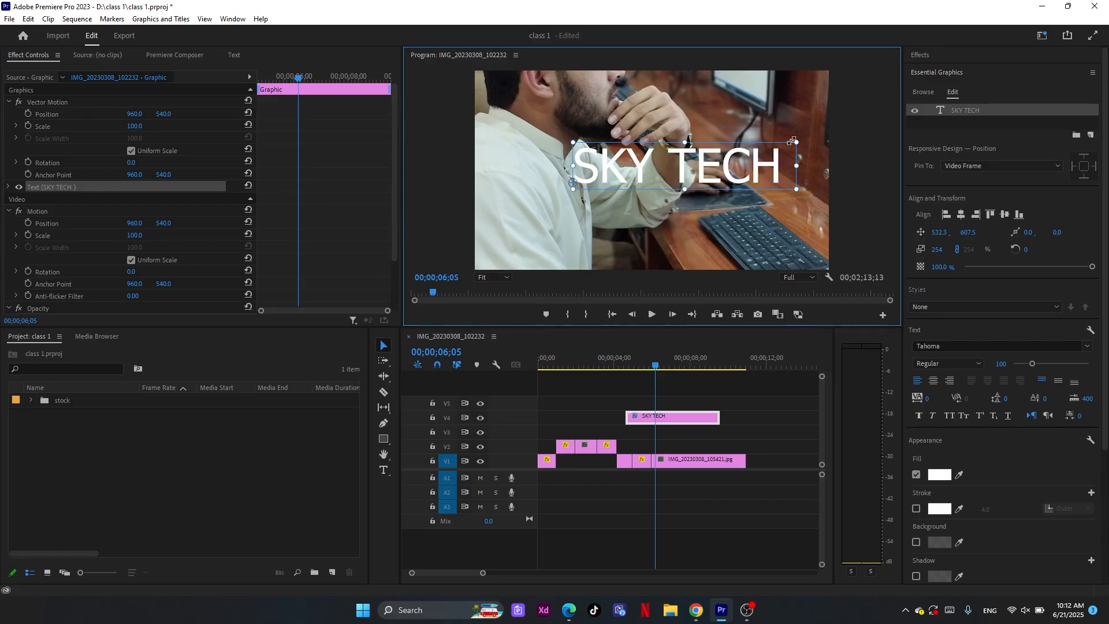
drag(792, 141, 571, 185)
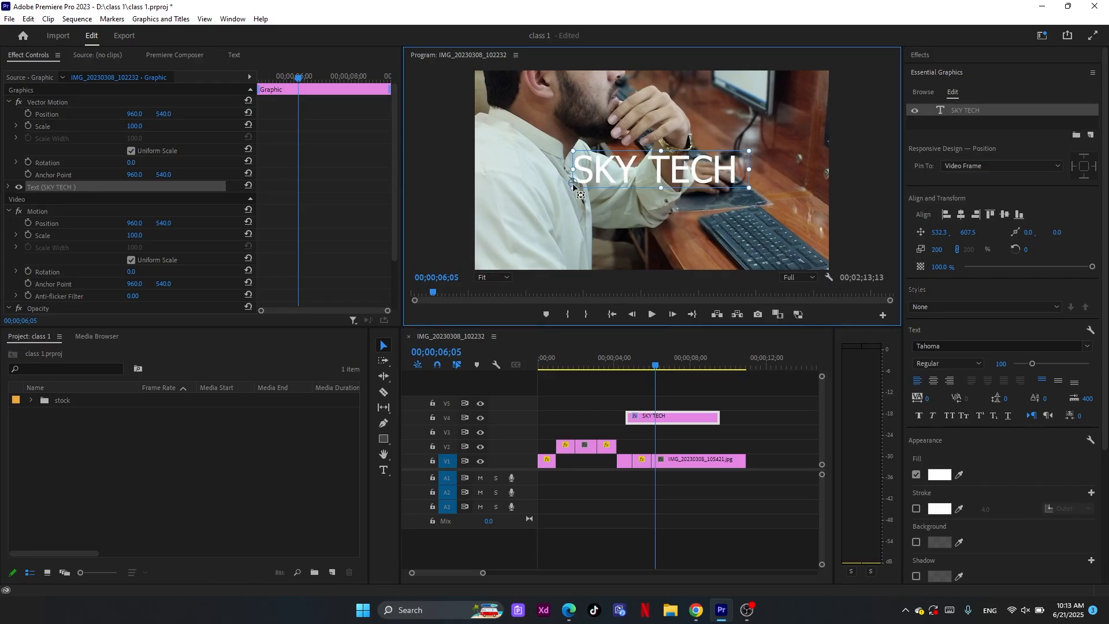
Move the SKY TECH text's anchor point to the middle of the text and scale the text to 223%
drag(573, 186, 665, 169)
drag(746, 193, 796, 200)
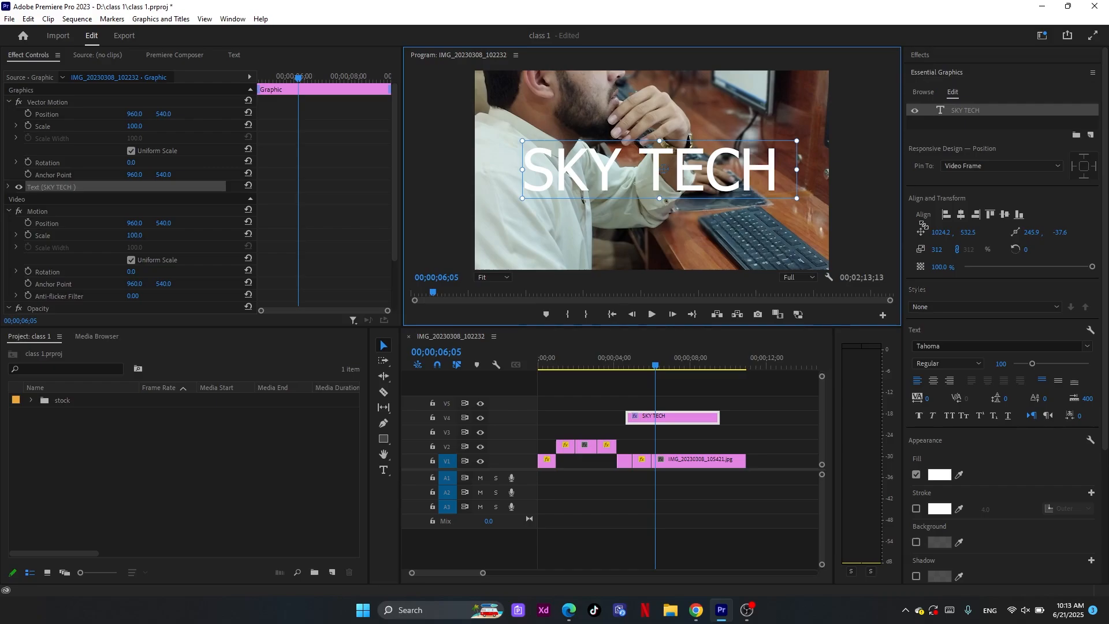
drag(923, 225, 748, 188)
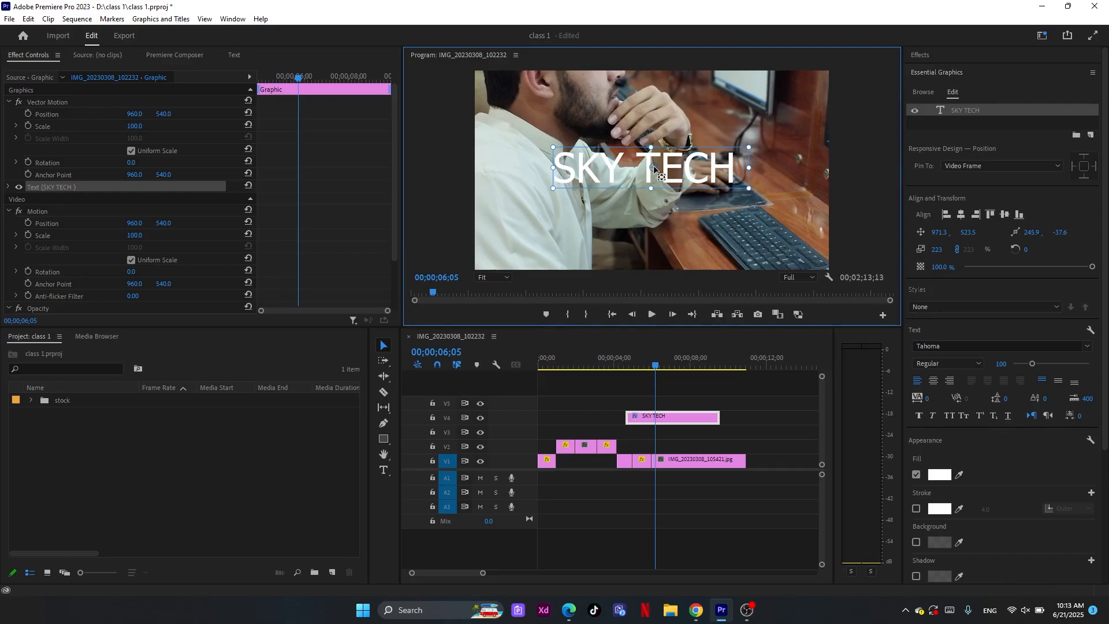
Move the text's anchor point onto its last letter, about 437, -40, and set the graphic's Vector Motion scale to 135
drag(654, 165, 731, 172)
drag(730, 172, 731, 177)
drag(135, 126, 141, 126)
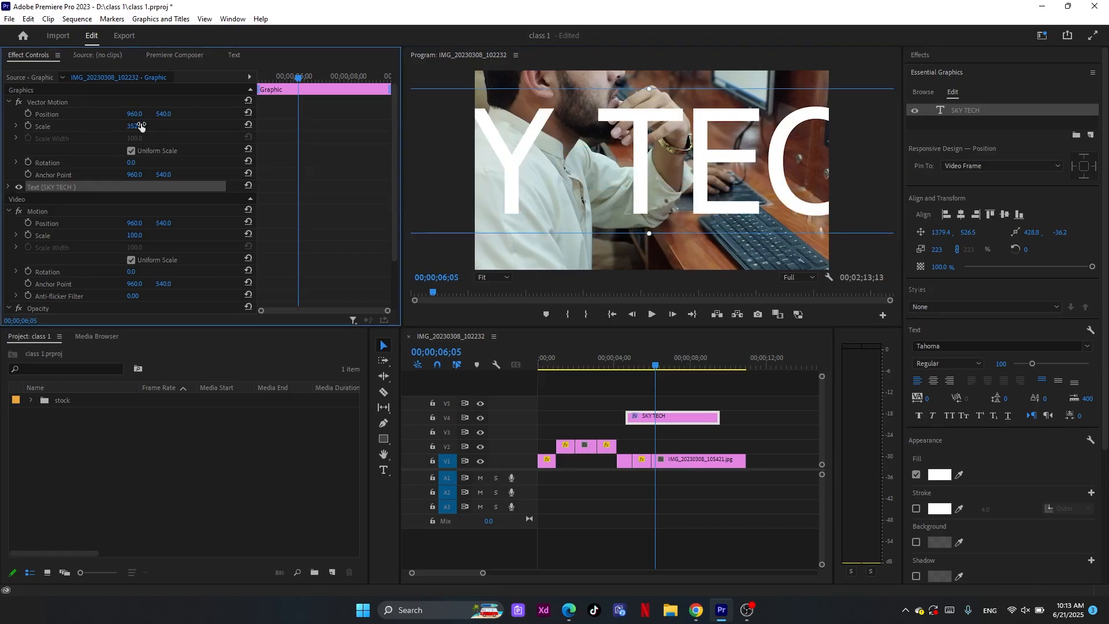
drag(141, 126, 137, 126)
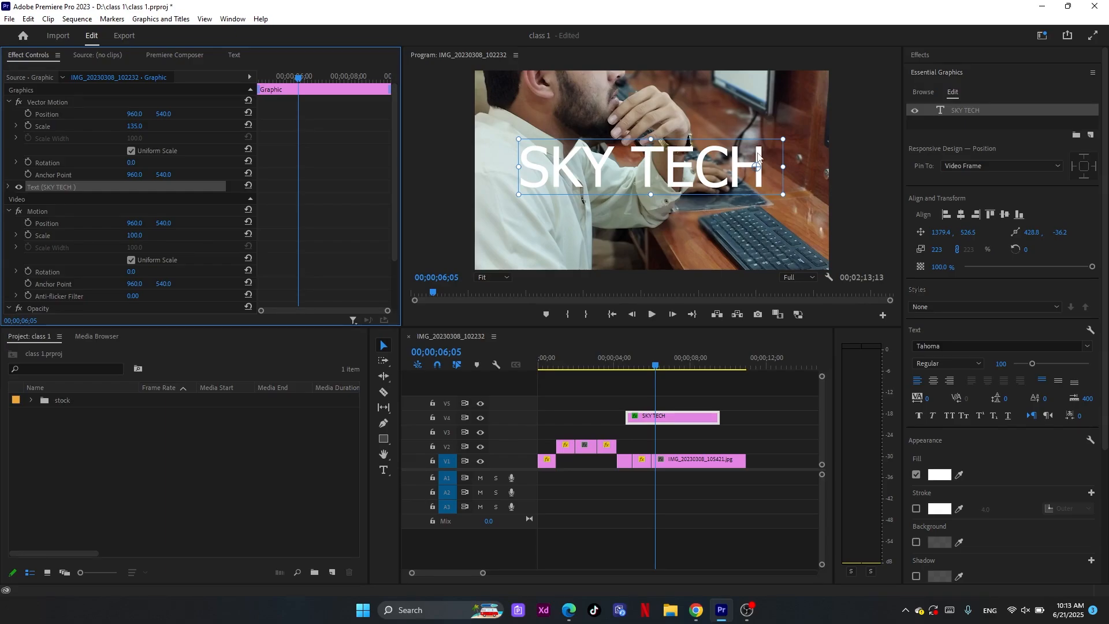
drag(757, 166, 759, 163)
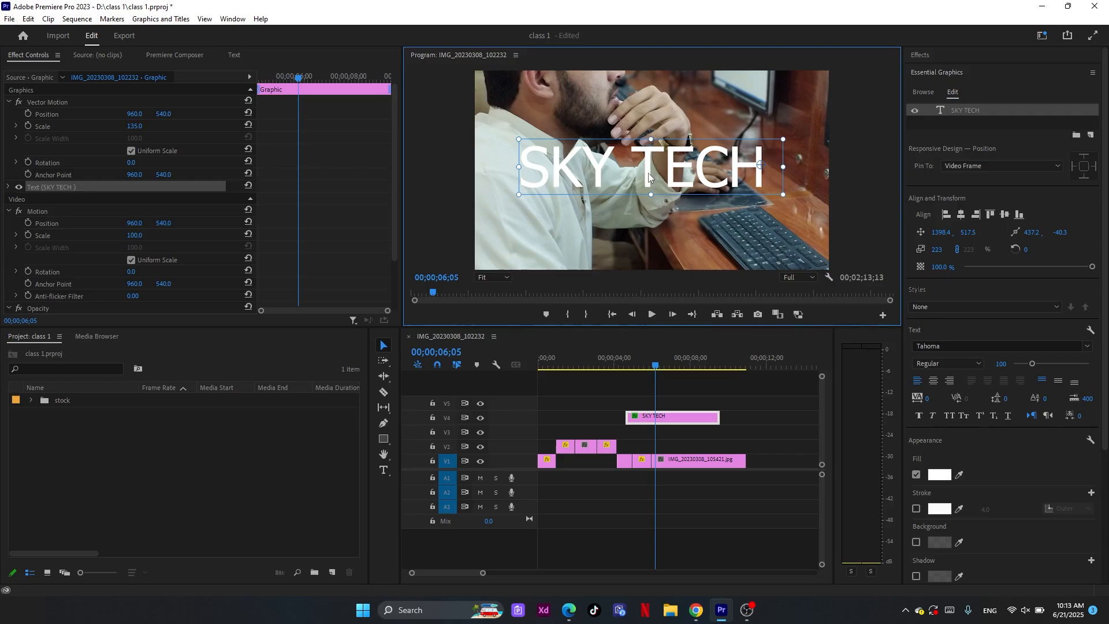
Move the SKY TECH text to about 1389, 552 in the frame and reopen Essential Graphics
drag(648, 176, 648, 183)
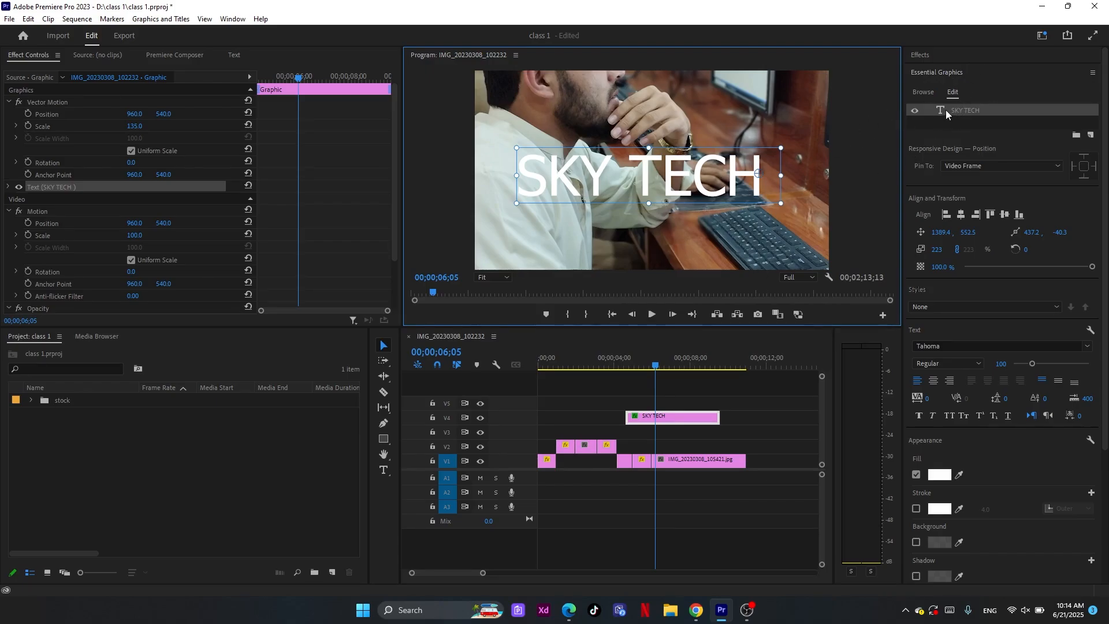
click(960, 73)
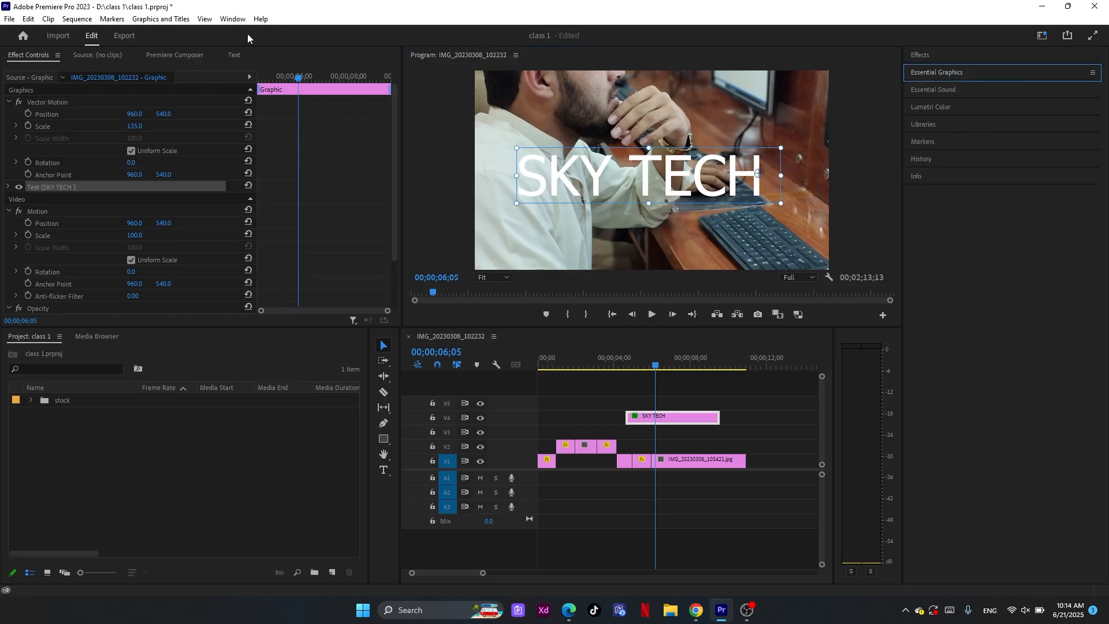
click(242, 19)
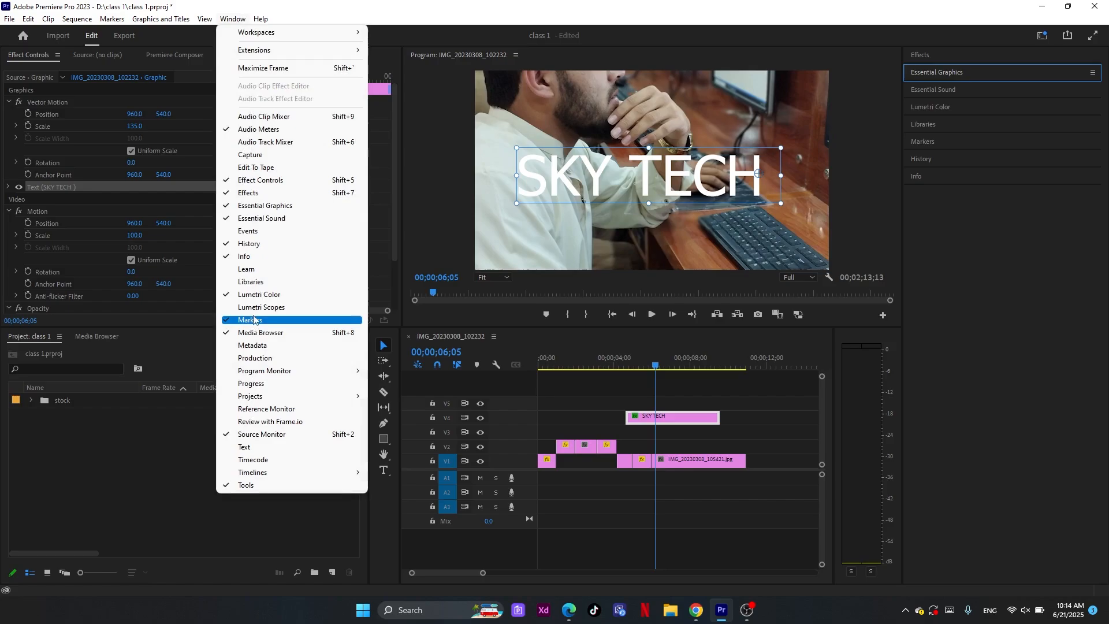
click(271, 209)
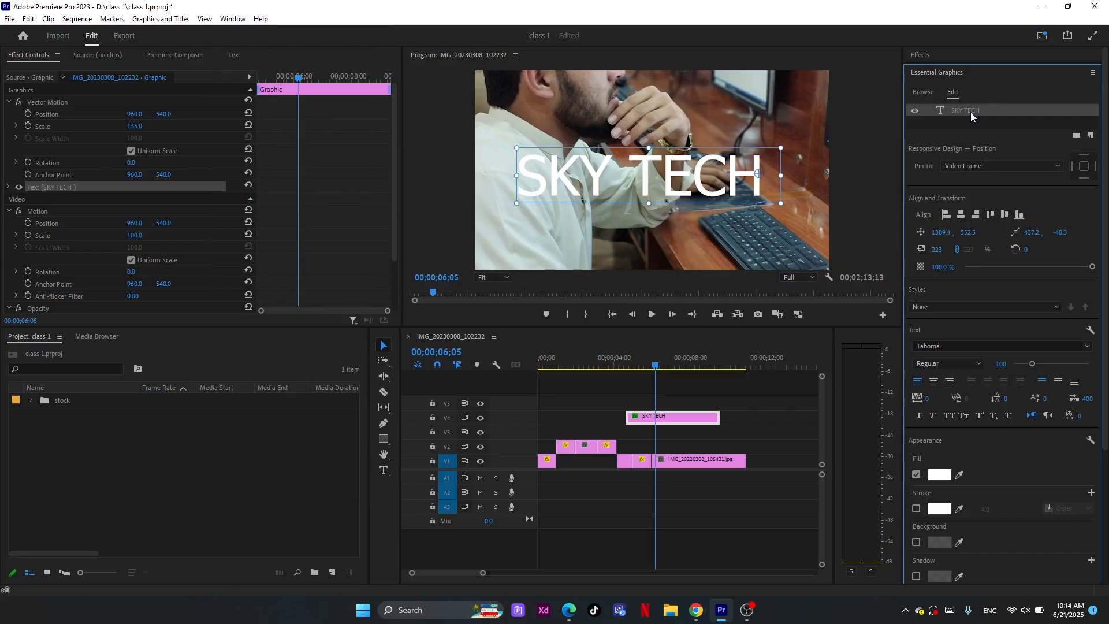
Place the Like motion graphics template on track V5 above the opening photos, accepting substitution of its missing font
click(922, 93)
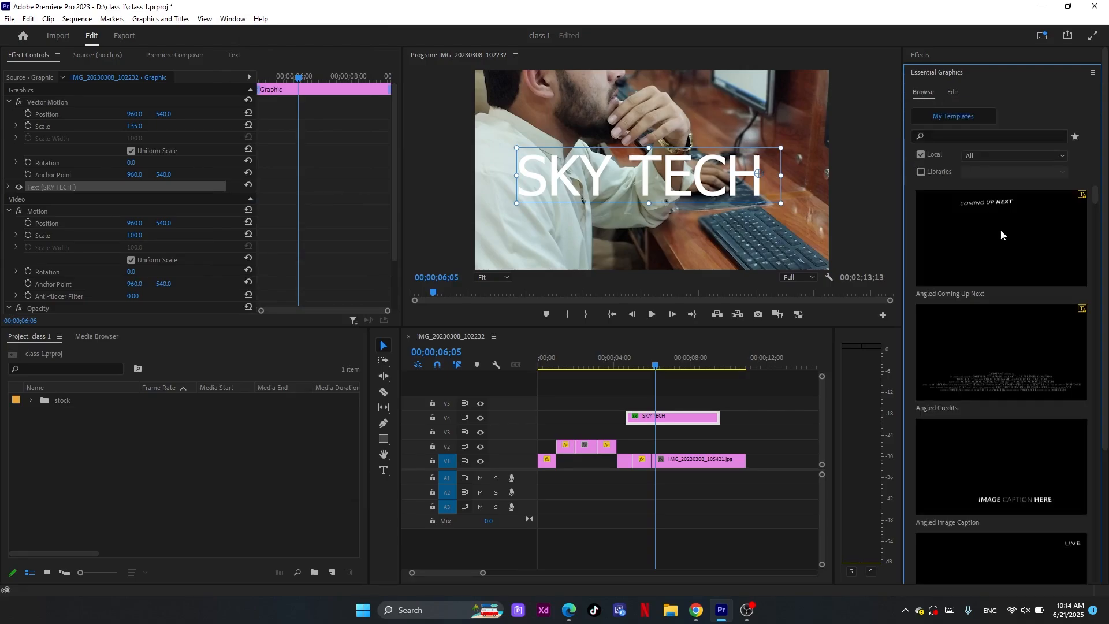
scroll(1005, 408, down, 5)
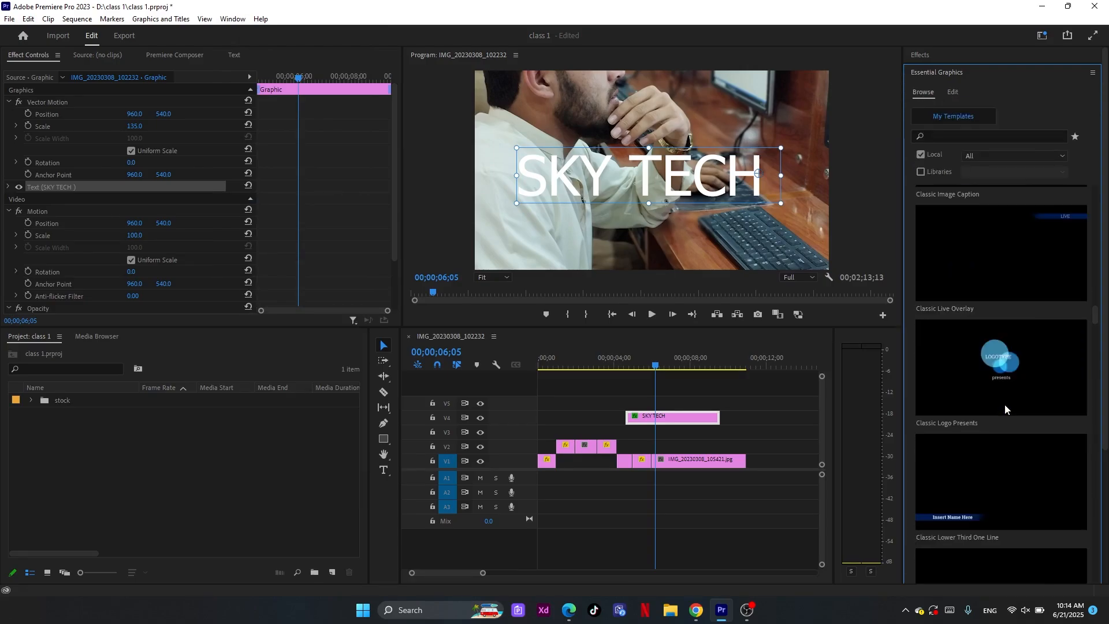
scroll(1005, 408, down, 5)
scroll(1005, 408, down, 5)
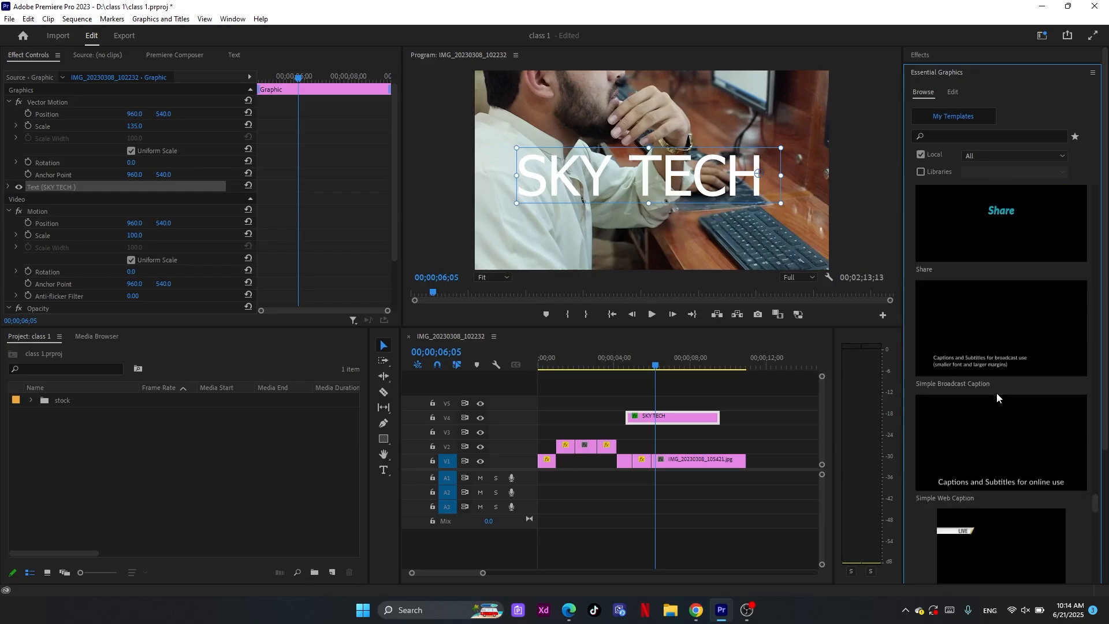
scroll(1019, 242, up, 5)
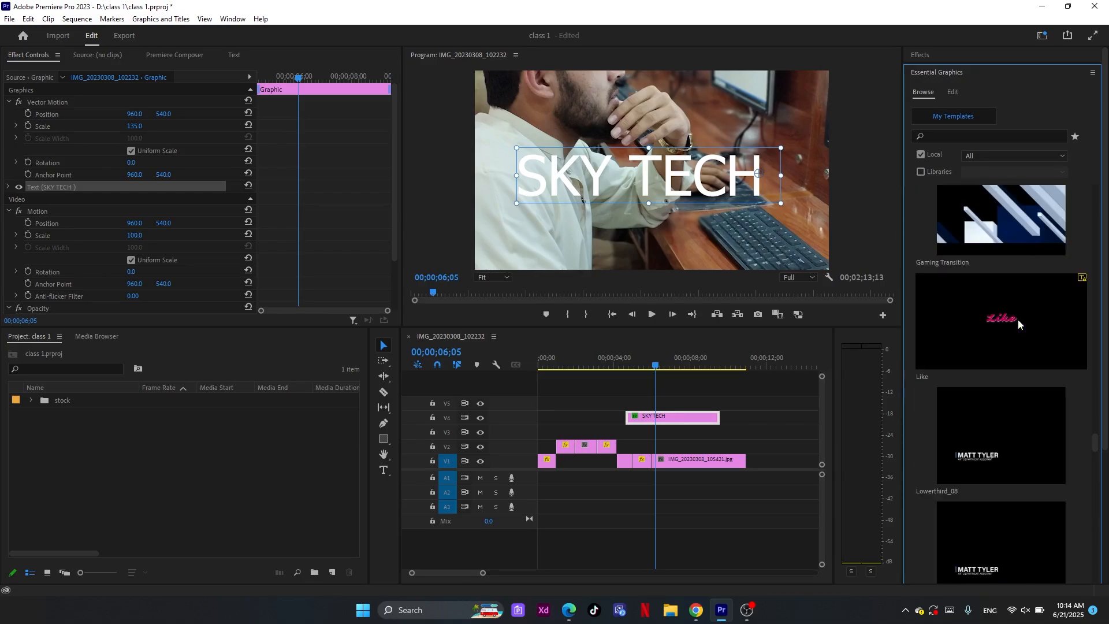
scroll(1002, 370, up, 3)
drag(619, 367, 576, 370)
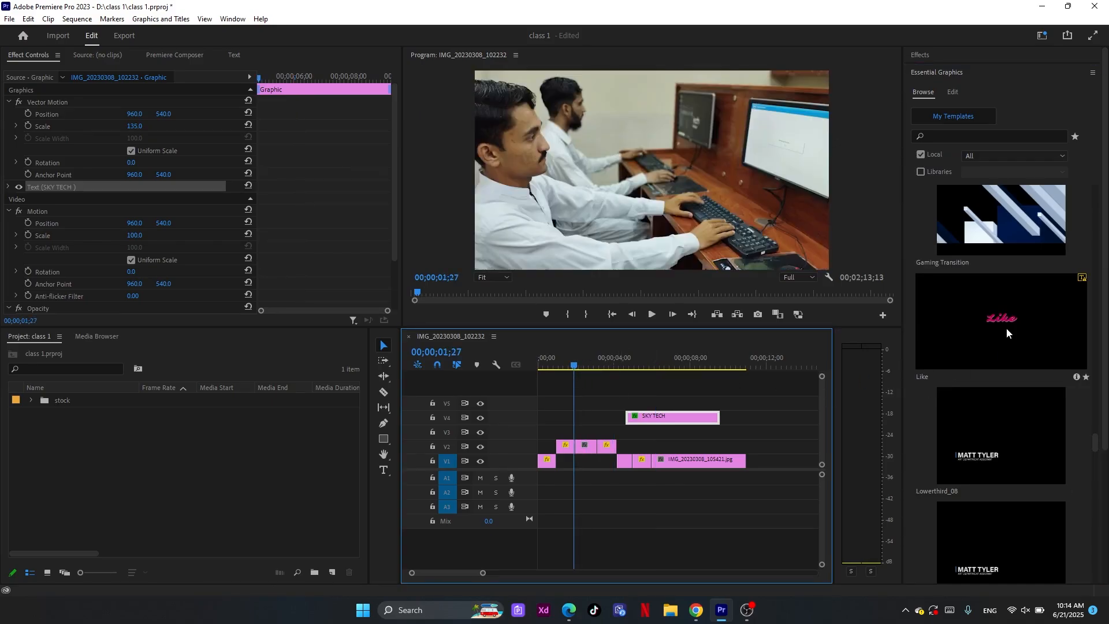
click(935, 321)
drag(934, 320, 548, 411)
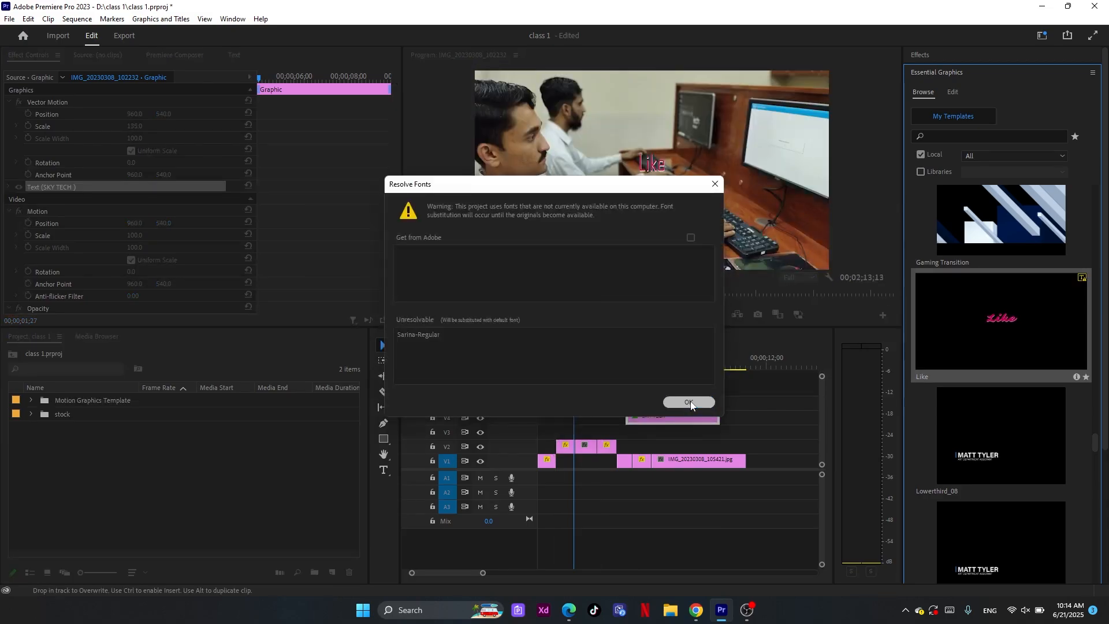
click(689, 402)
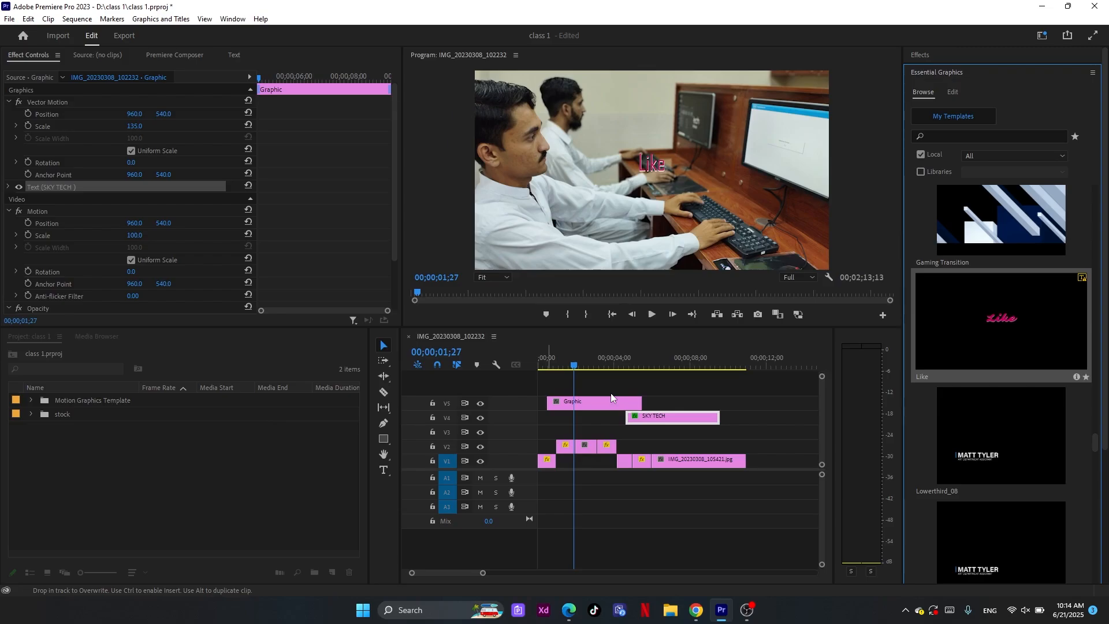
Scrub through the Like title on track V5 to examine its animation and the properties of its text layer
mouse_move(573, 366)
mouse_down()
mouse_move(534, 363)
mouse_move(564, 371)
mouse_up()
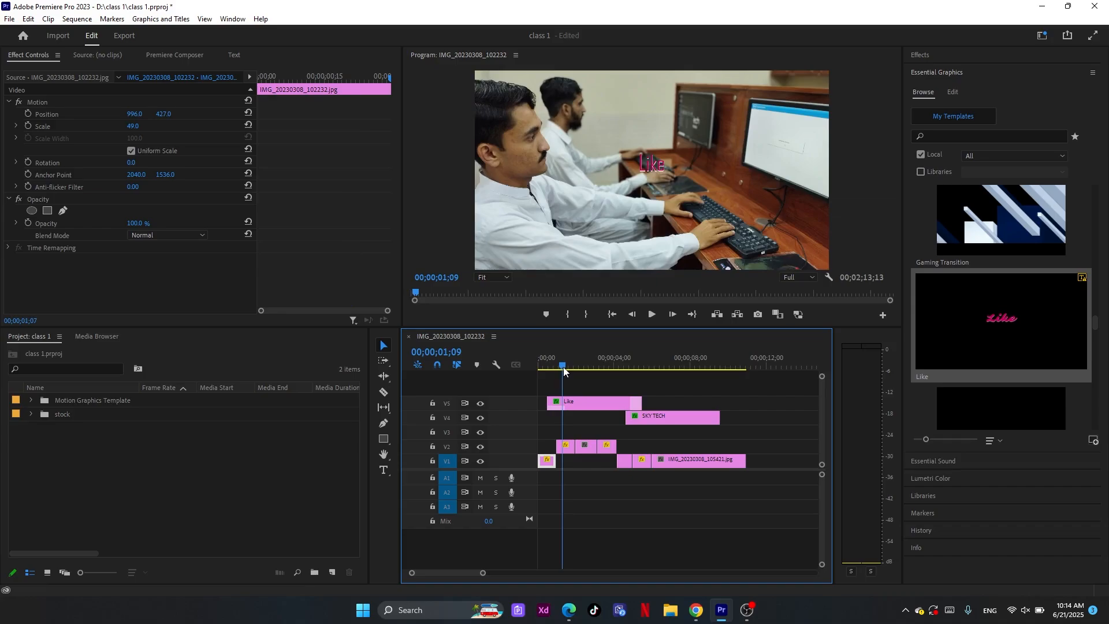
drag(565, 371, 634, 377)
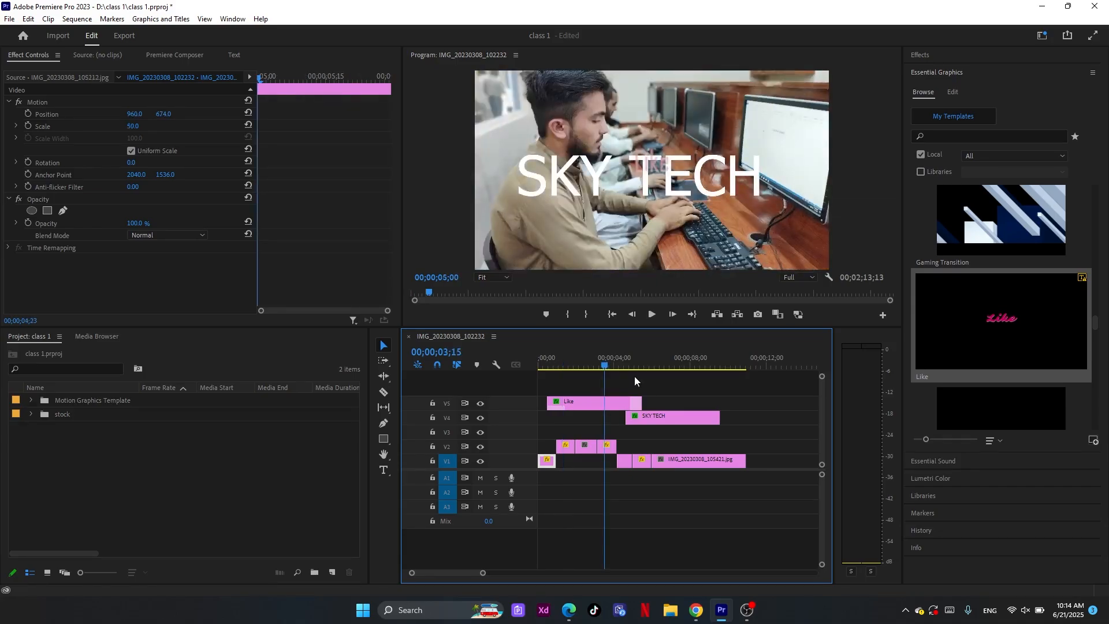
drag(634, 376, 573, 377)
click(590, 405)
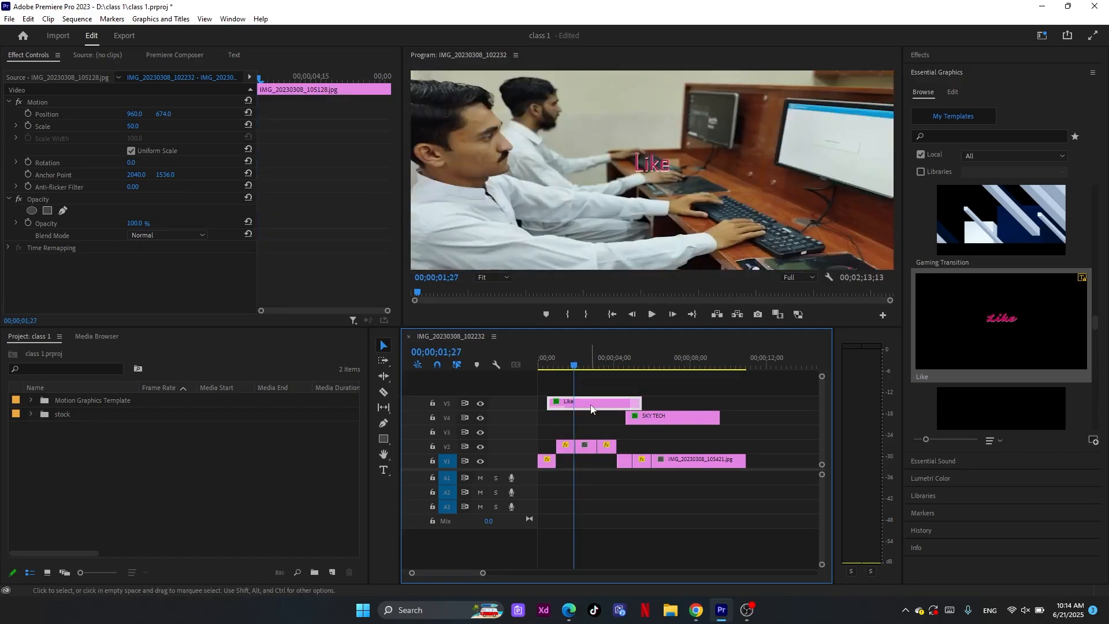
click(952, 97)
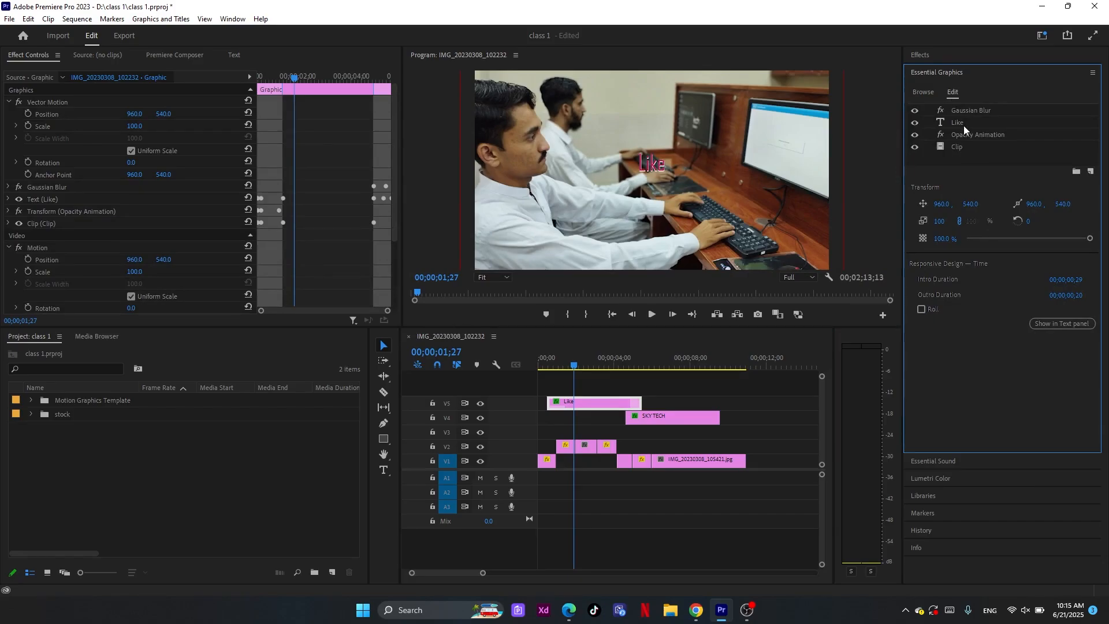
click(963, 124)
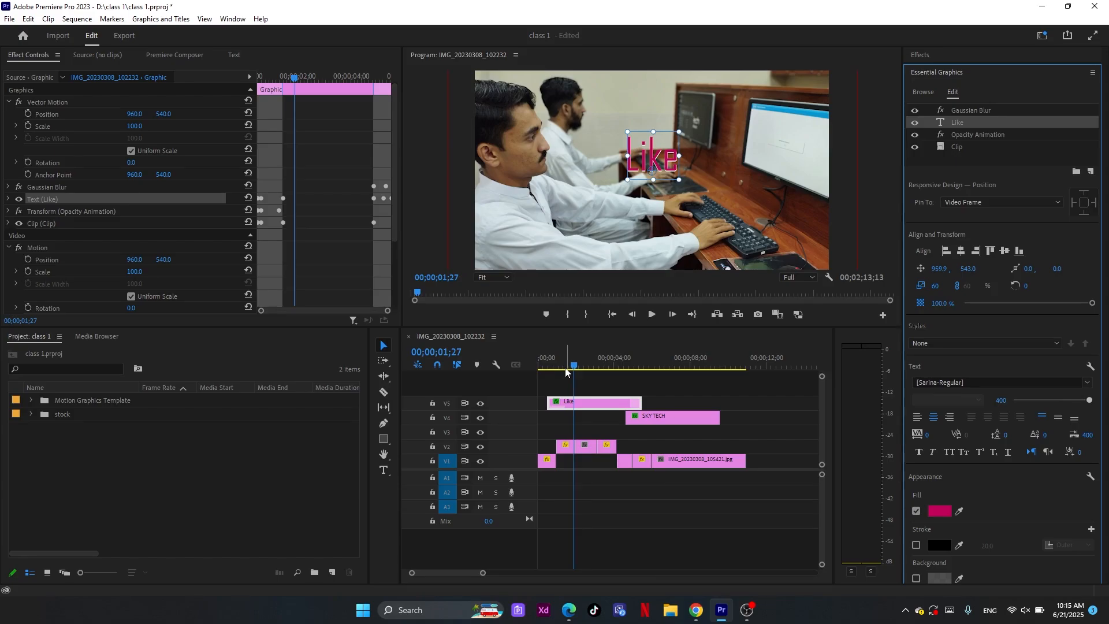
click(550, 366)
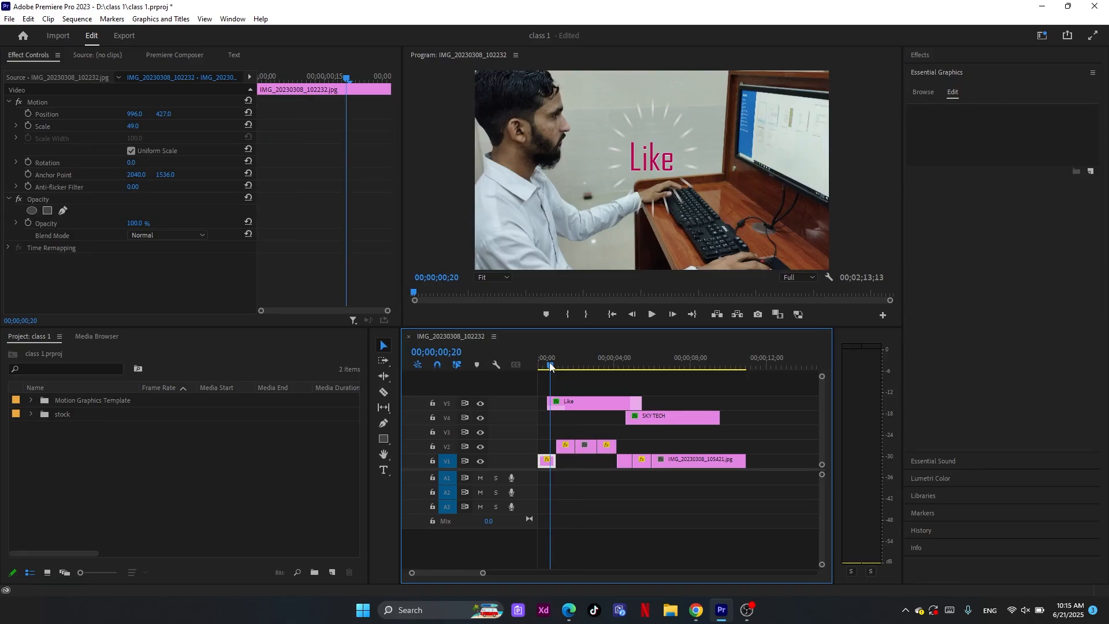
drag(550, 366, 570, 368)
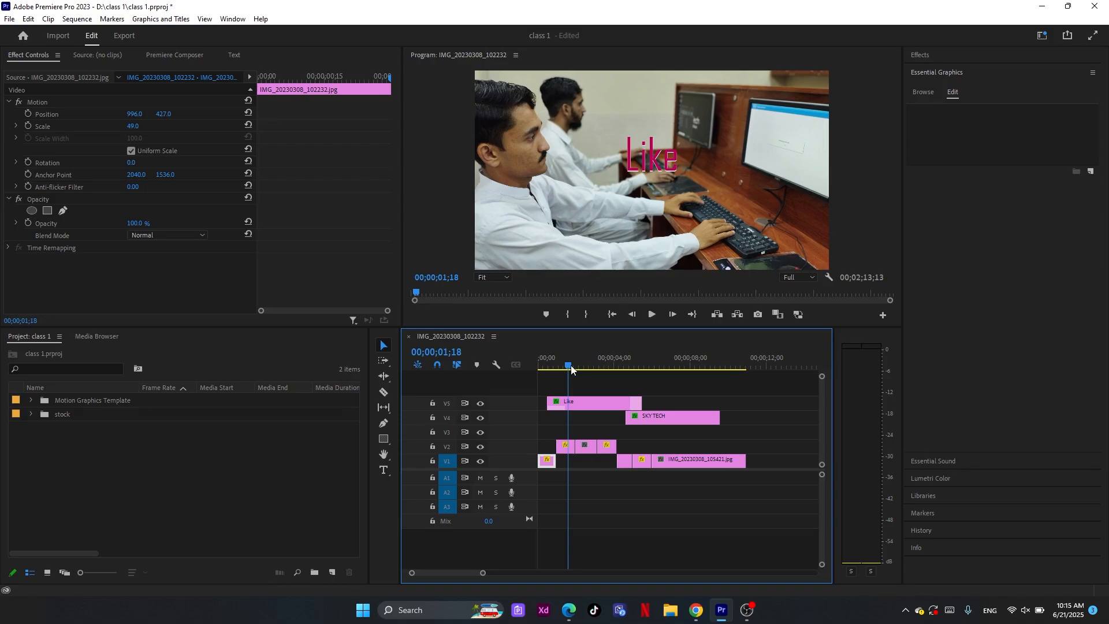
drag(571, 367, 566, 367)
Change the text of the Like title to "sky tech" and view it at 00;00;03;05
click(589, 403)
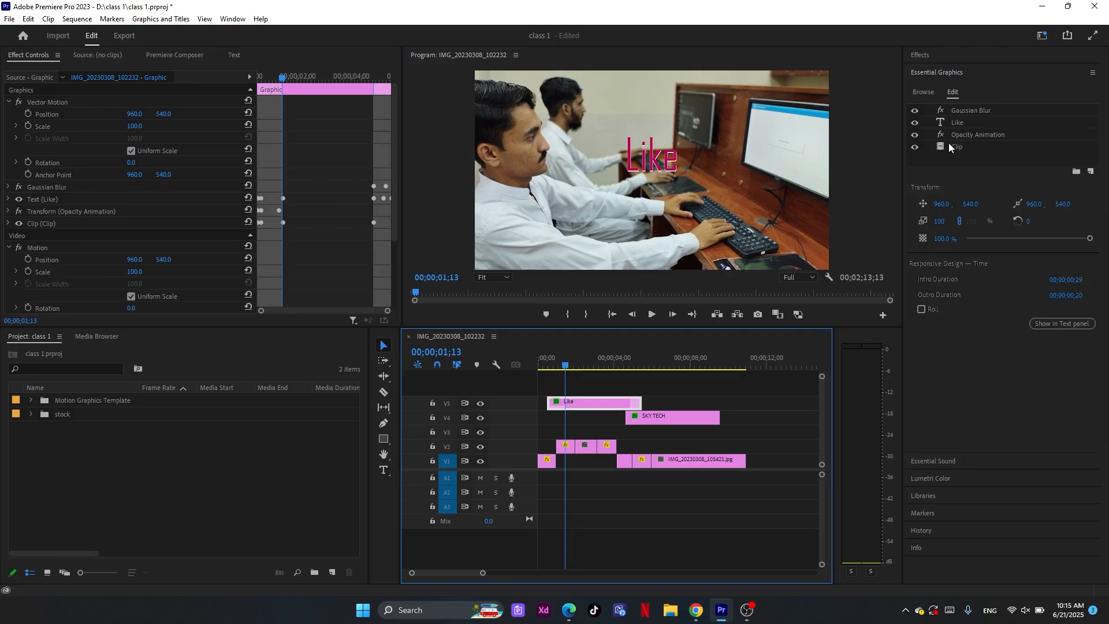
click(954, 124)
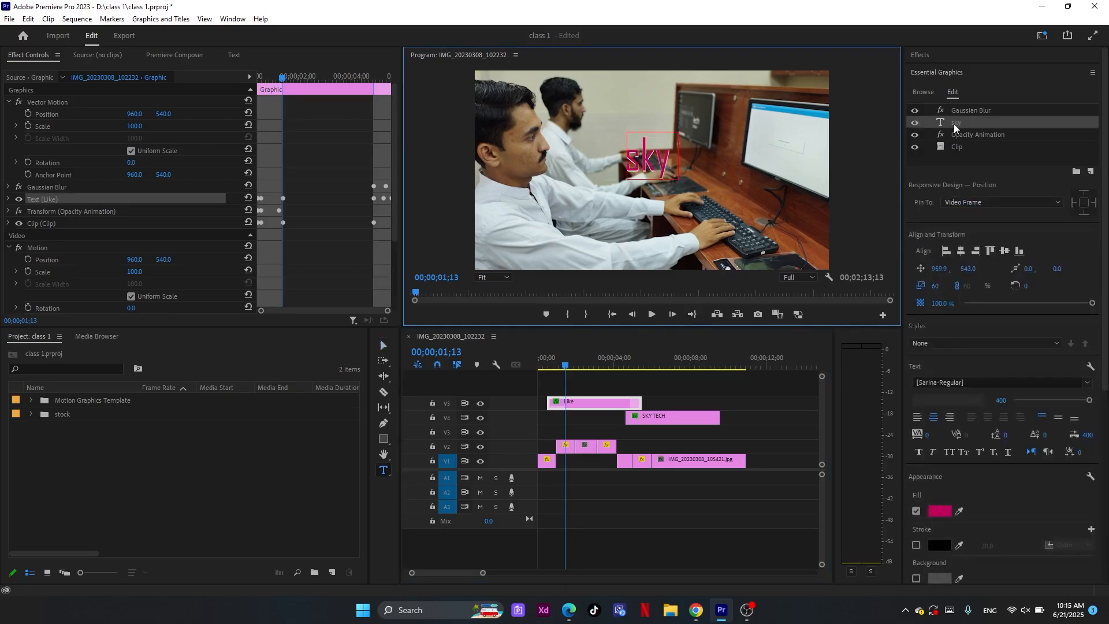
text(tech)
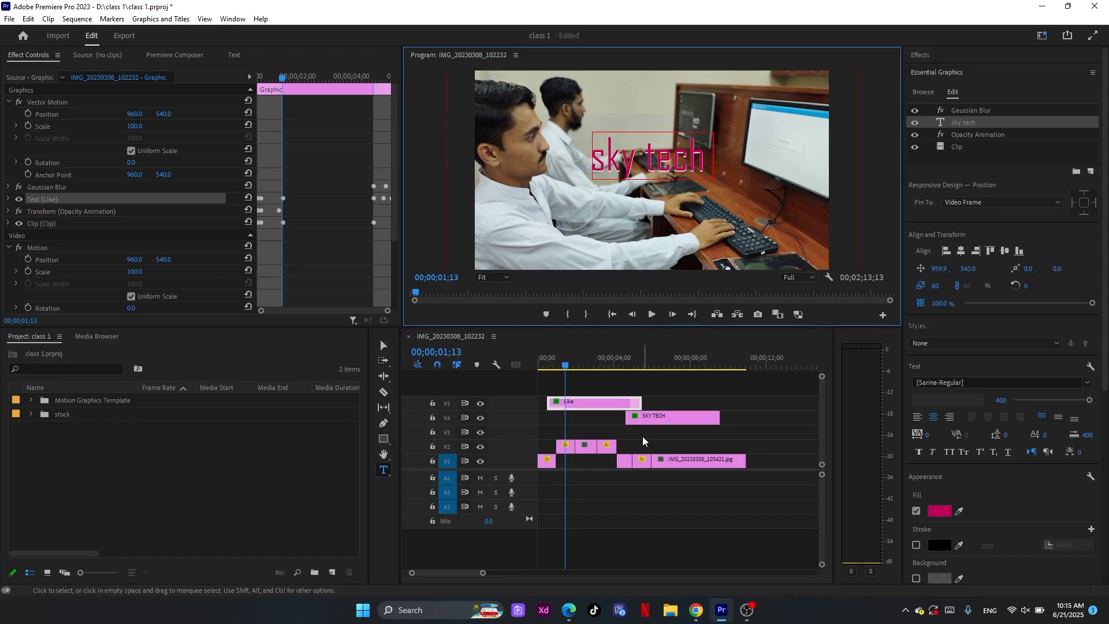
click(598, 360)
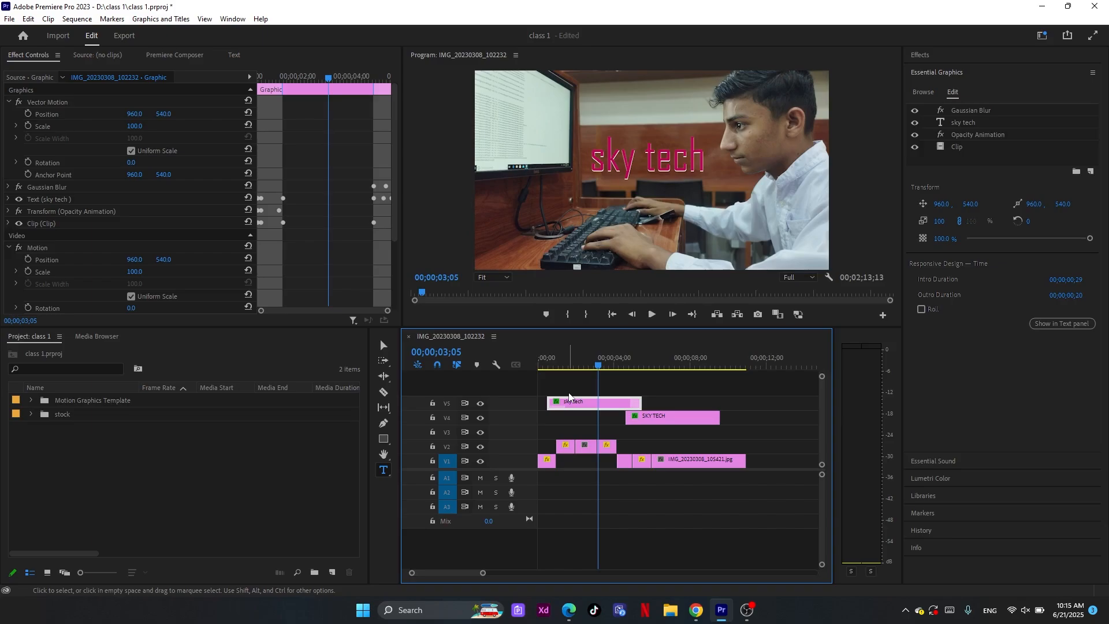
Replace the sky tech graphic on track V5 with the Title 01 template and expand its text settings
key(Delete)
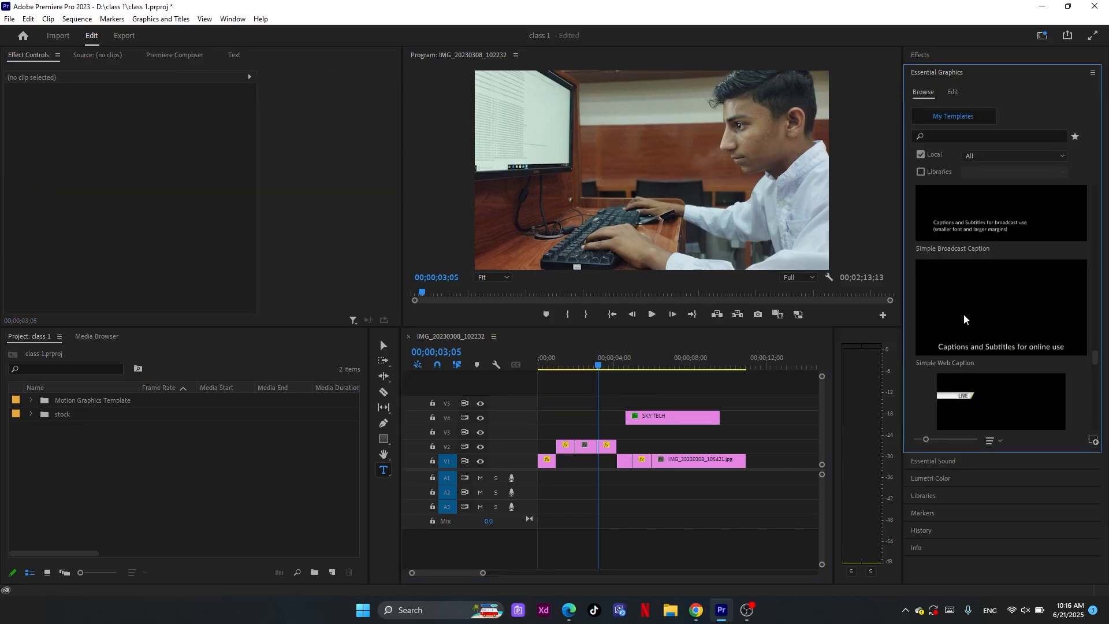
scroll(964, 320, down, 5)
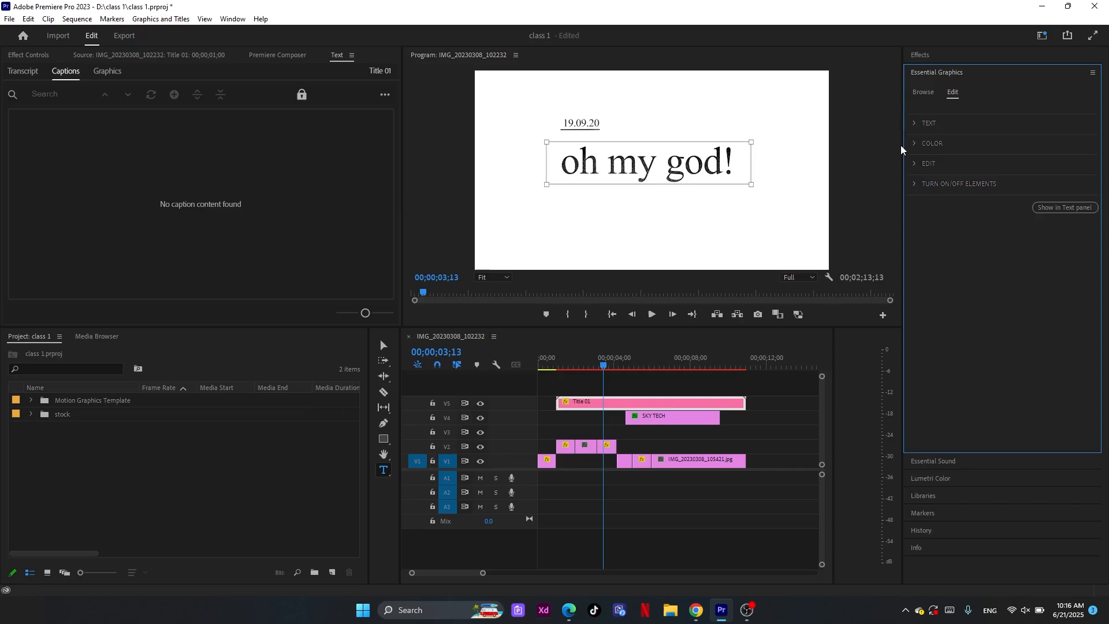
click(929, 123)
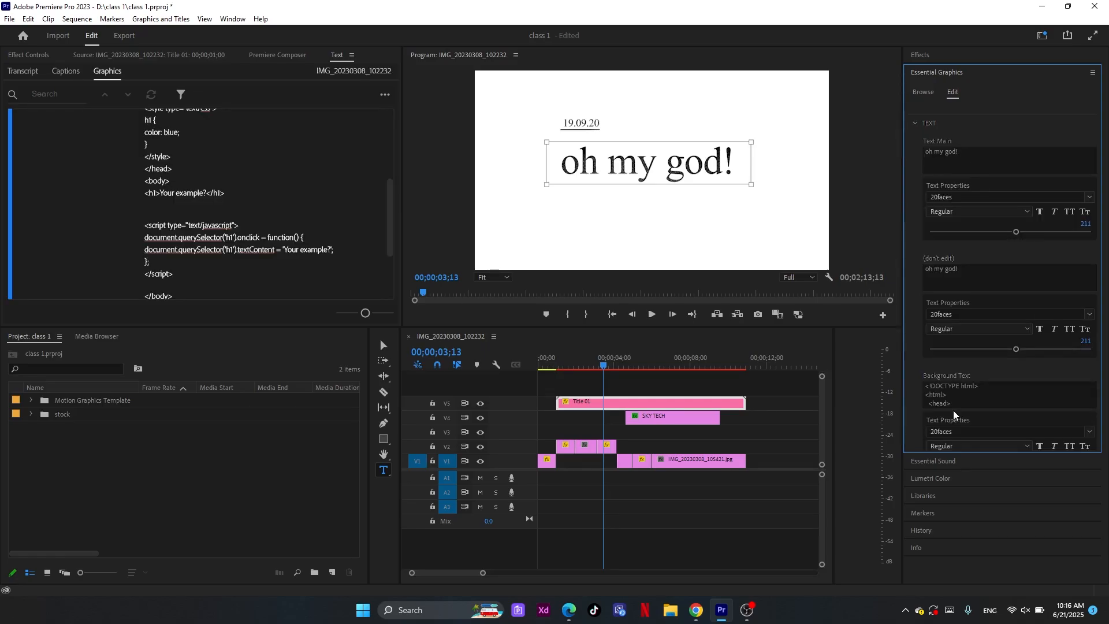
Scrub through the Title 01 graphic to examine how its animated text looks at different times
click(641, 366)
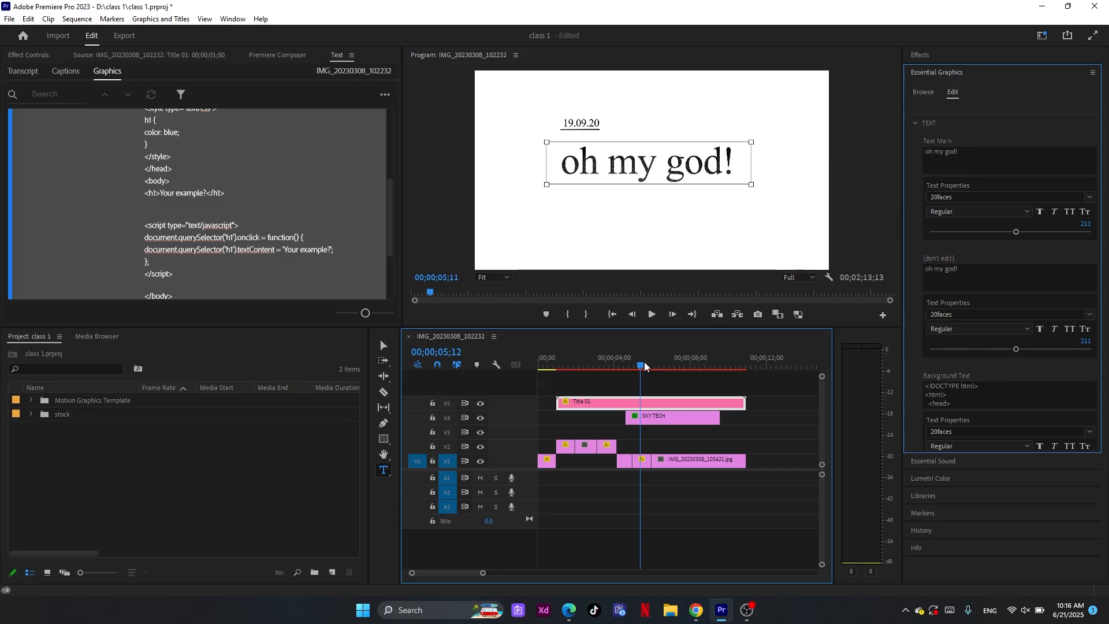
drag(645, 367, 684, 367)
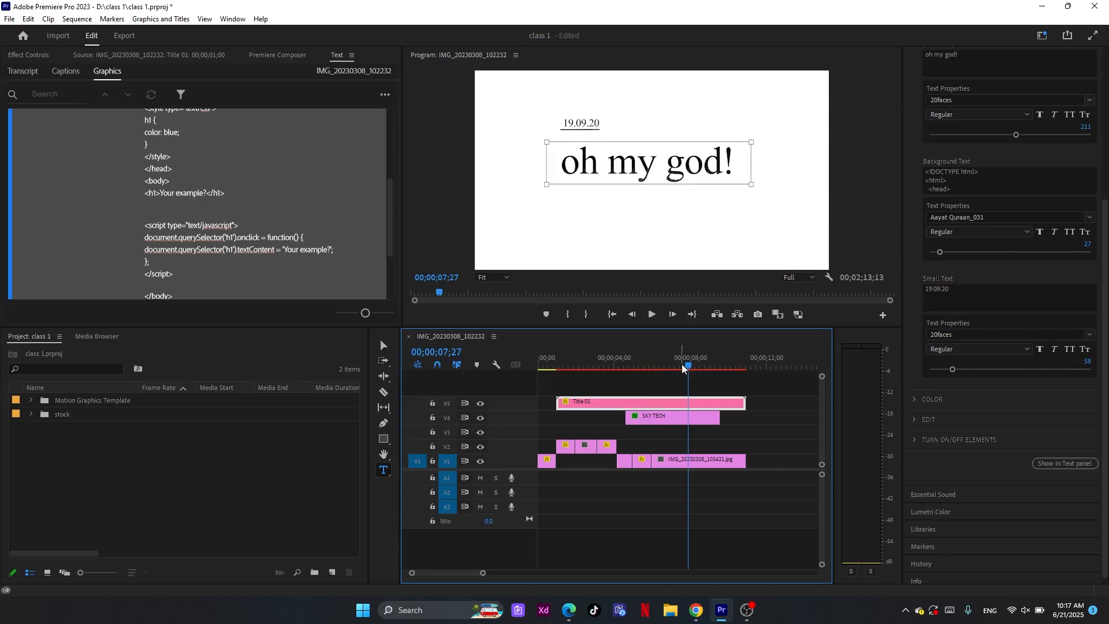
click(572, 366)
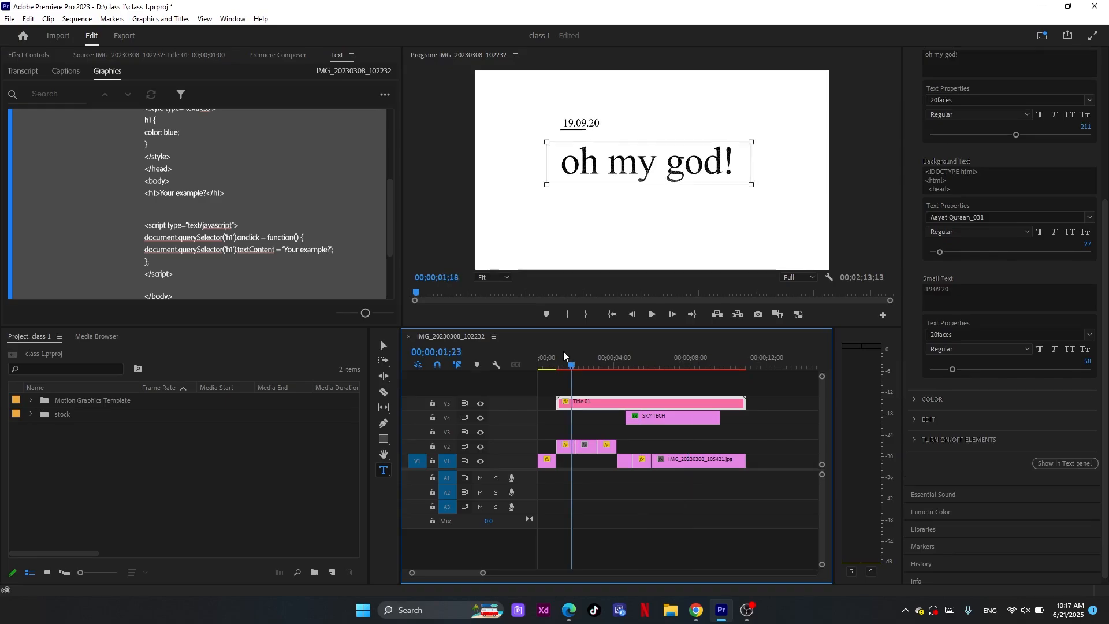
click(568, 365)
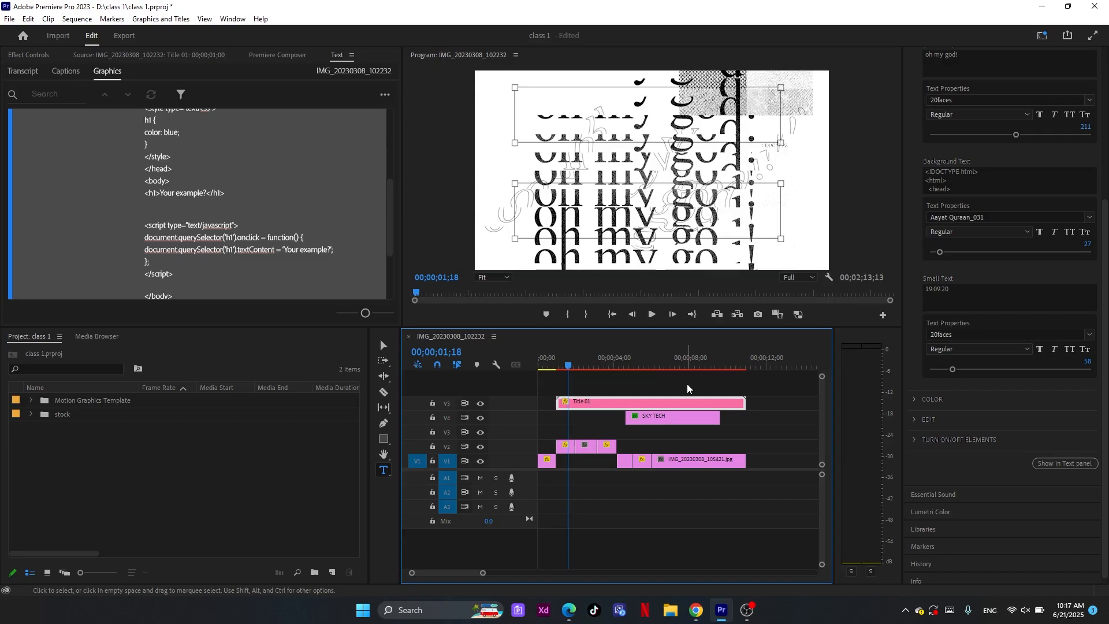
key(Return)
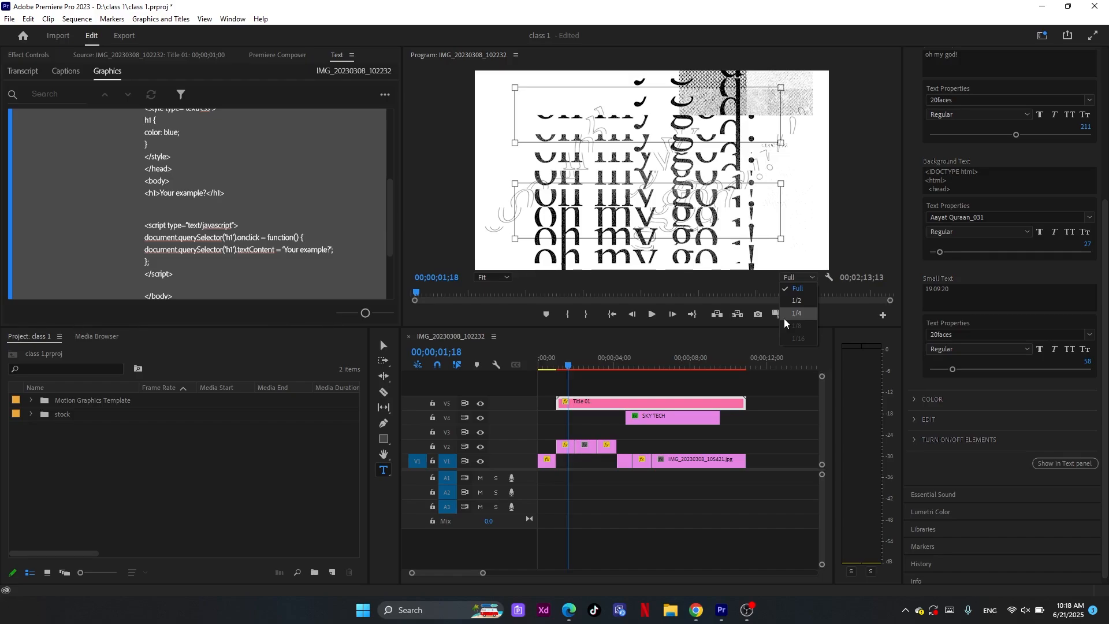
Set the program preview's playback resolution to 1/4 and play the sequence from 00;00;01;03
click(785, 317)
click(558, 364)
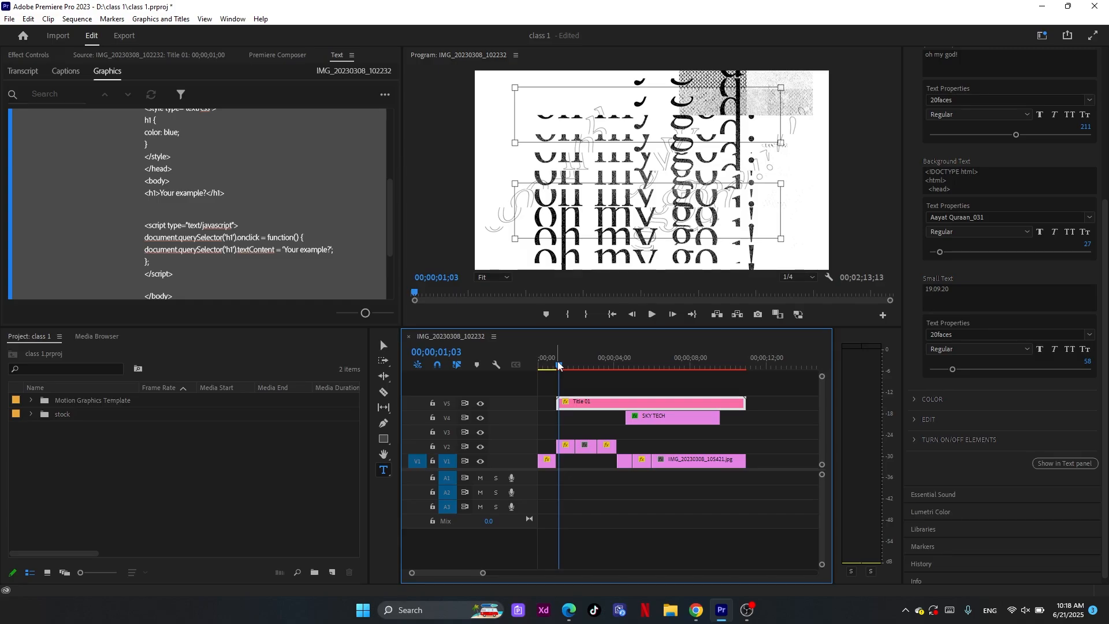
click(651, 315)
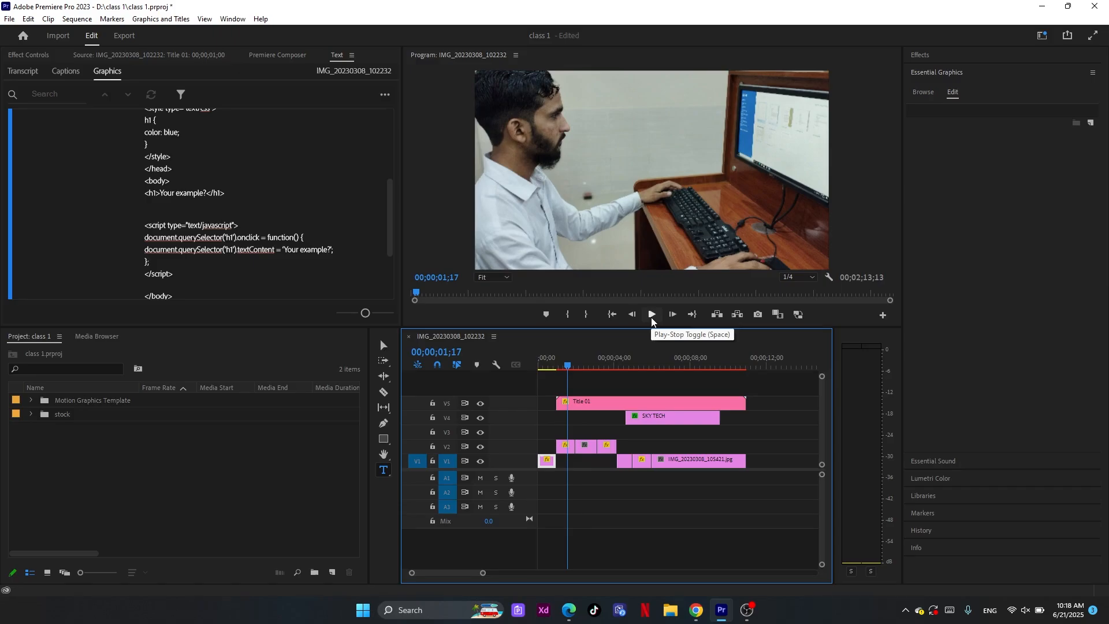
Set the main text of the Title 01 graphic on track V5 to "SKY TECH!"
click(600, 403)
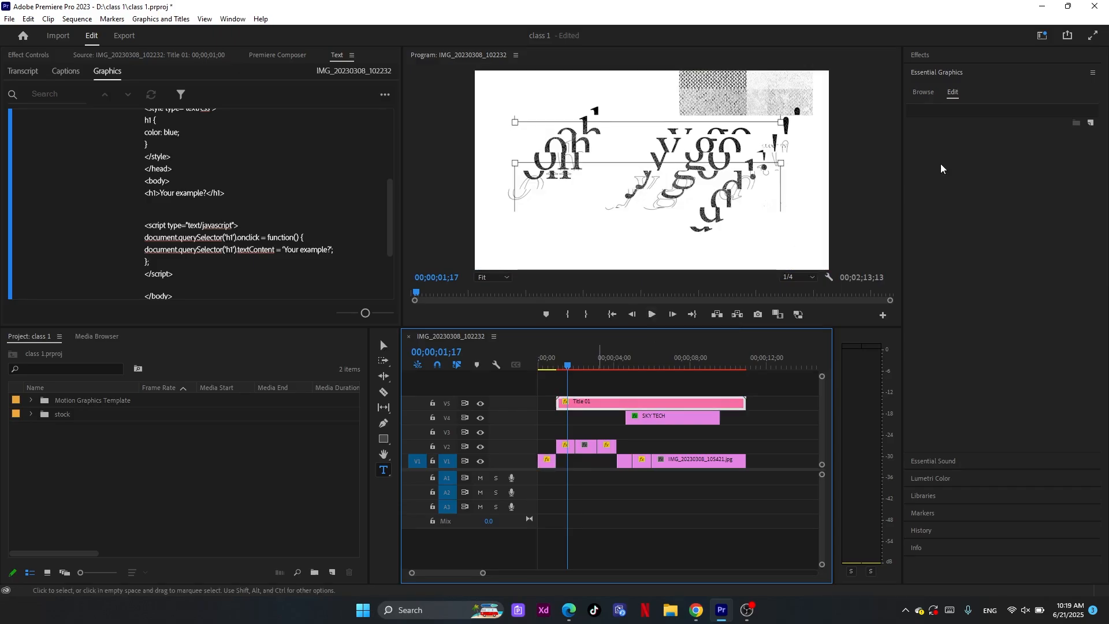
click(939, 166)
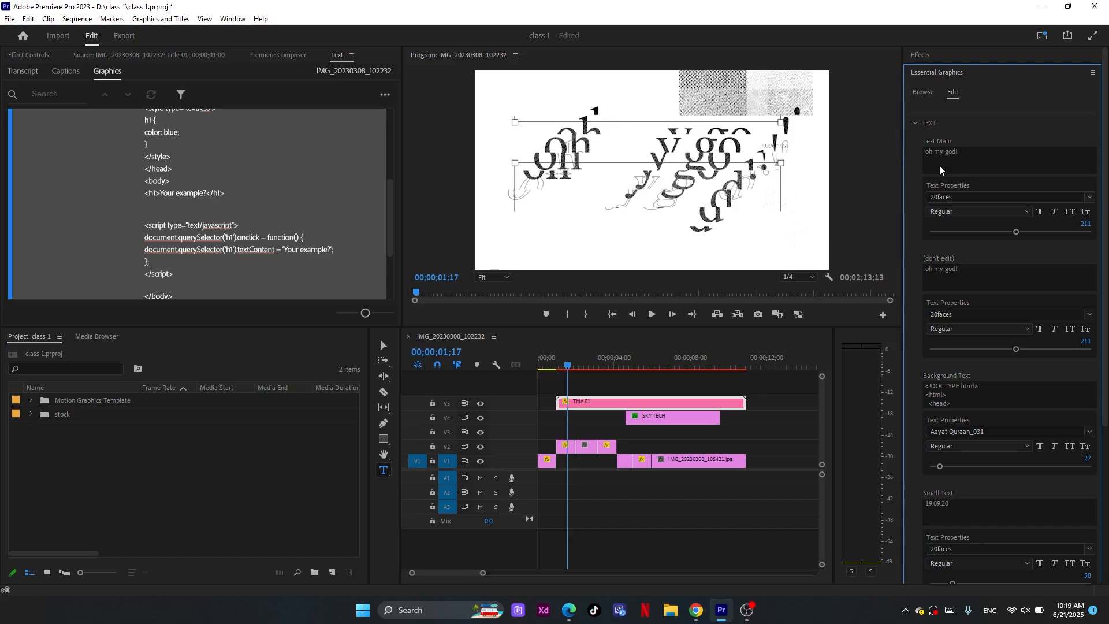
click(940, 165)
key(ctrl+a)
text(SKY TECH)
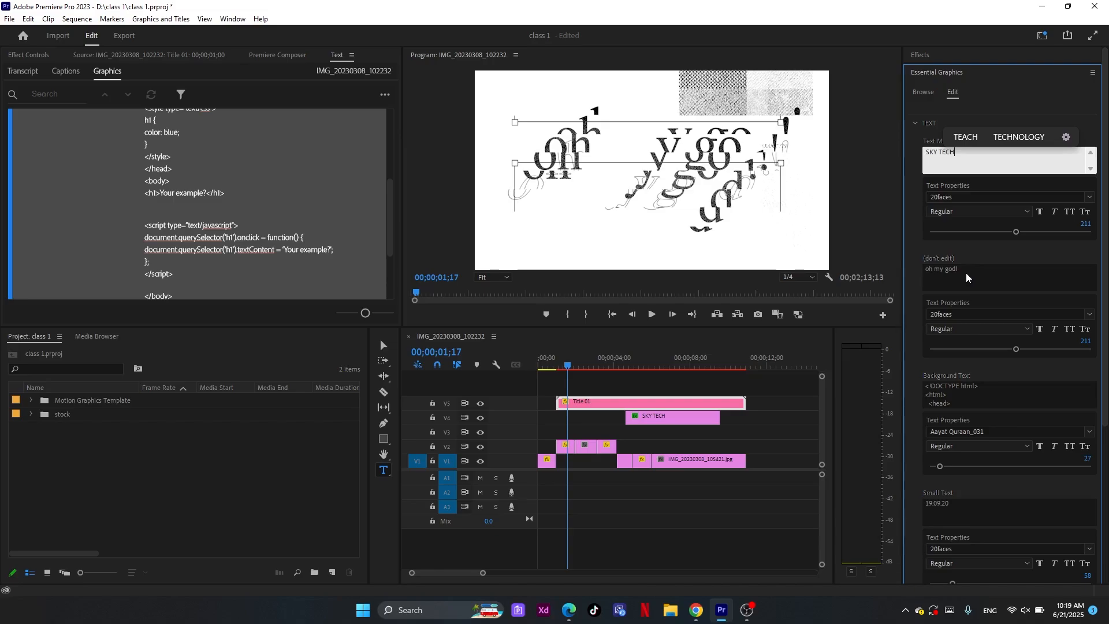
text(!)
Replace the "(don't edit)" text of the Title 01 graphic with "SKY TECH !"
click(966, 276)
key(ctrl+a)
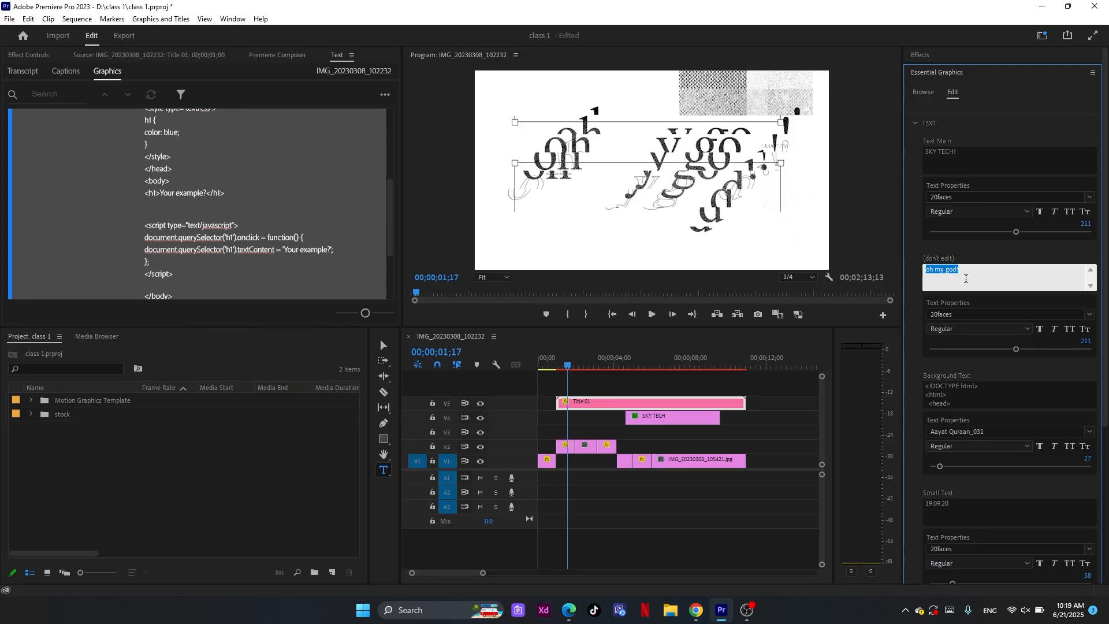
text(SKY TECH !)
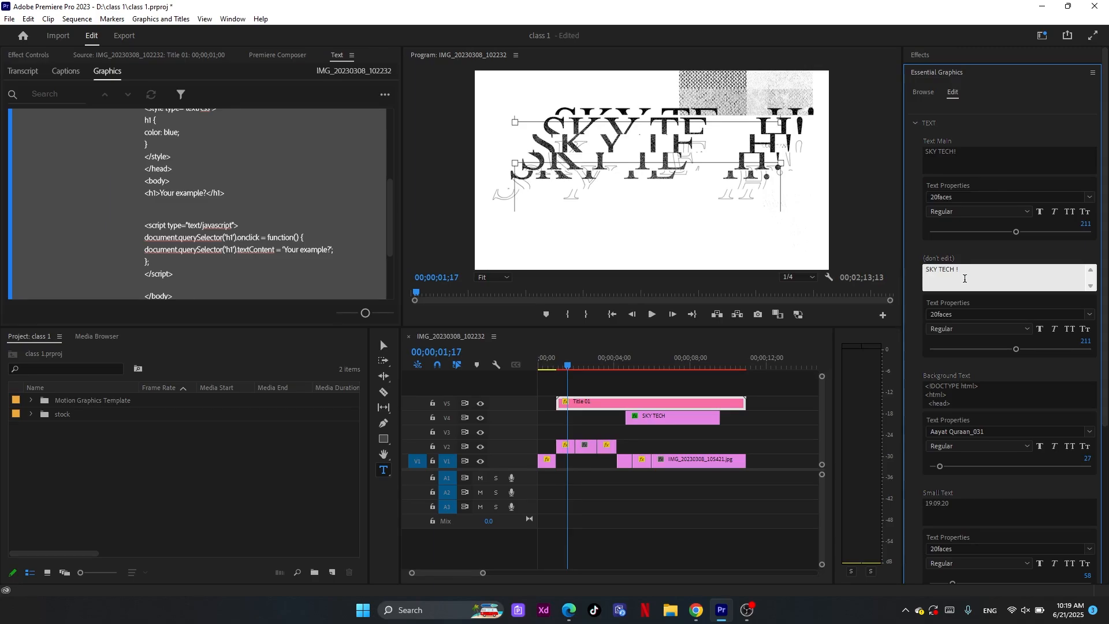
Set the Title 01 graphic's small text to "2020" and clear its background text
click(972, 392)
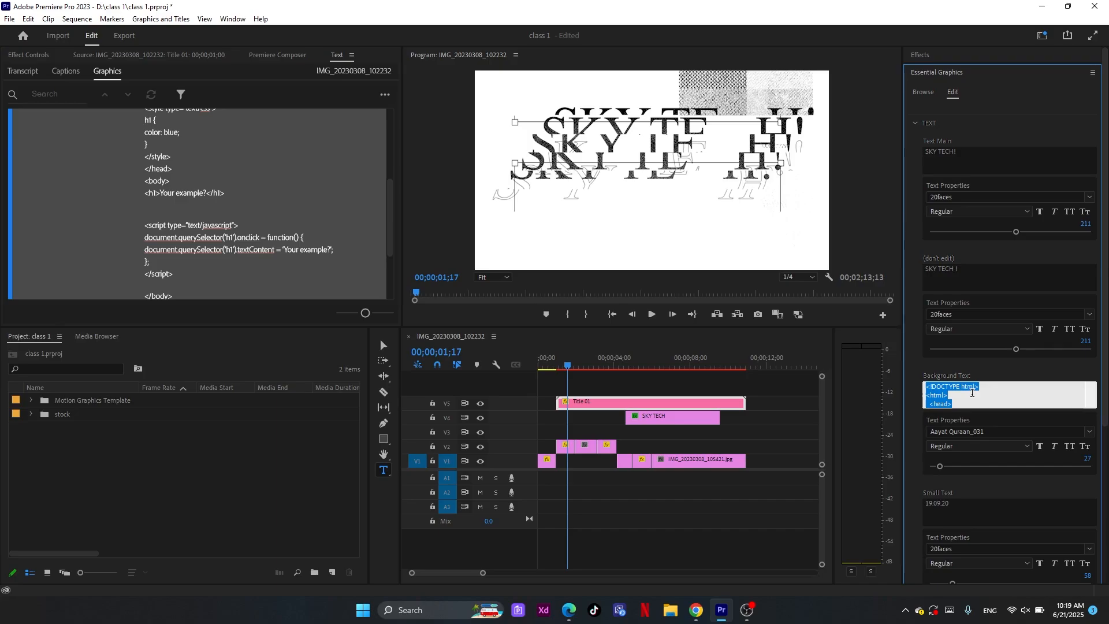
scroll(972, 404, down, 1)
click(958, 447)
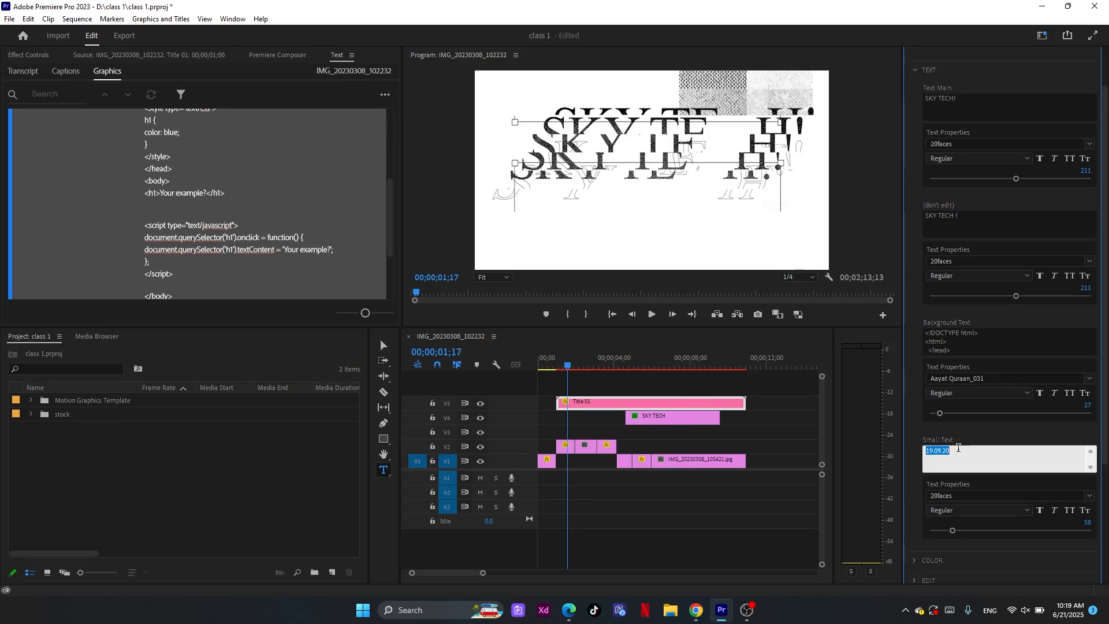
text(2020)
drag(926, 334, 955, 350)
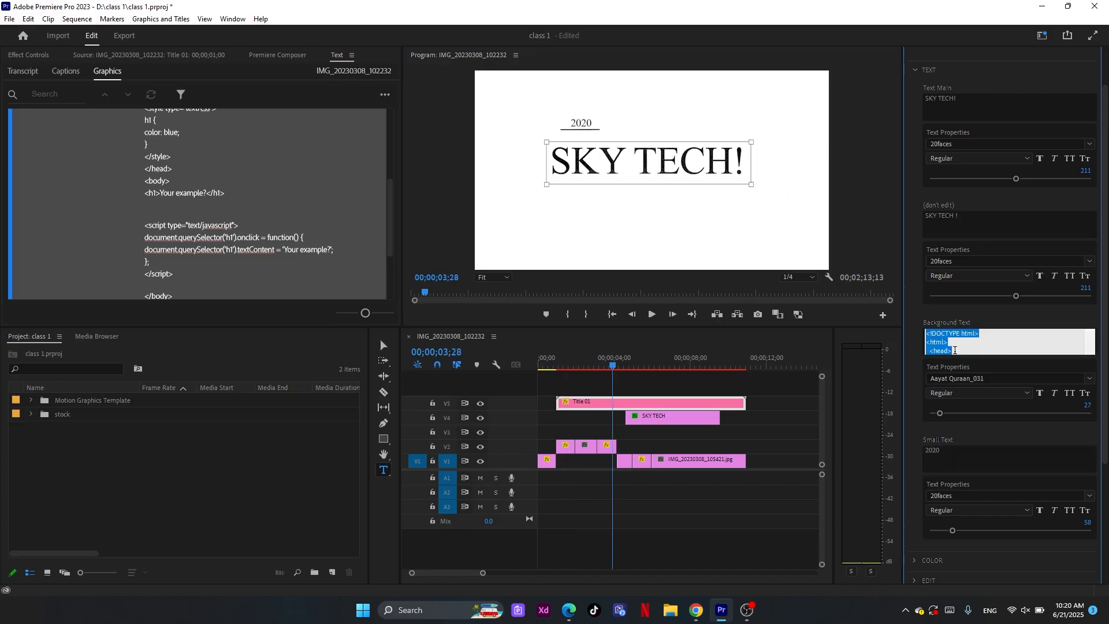
key(BackSpace)
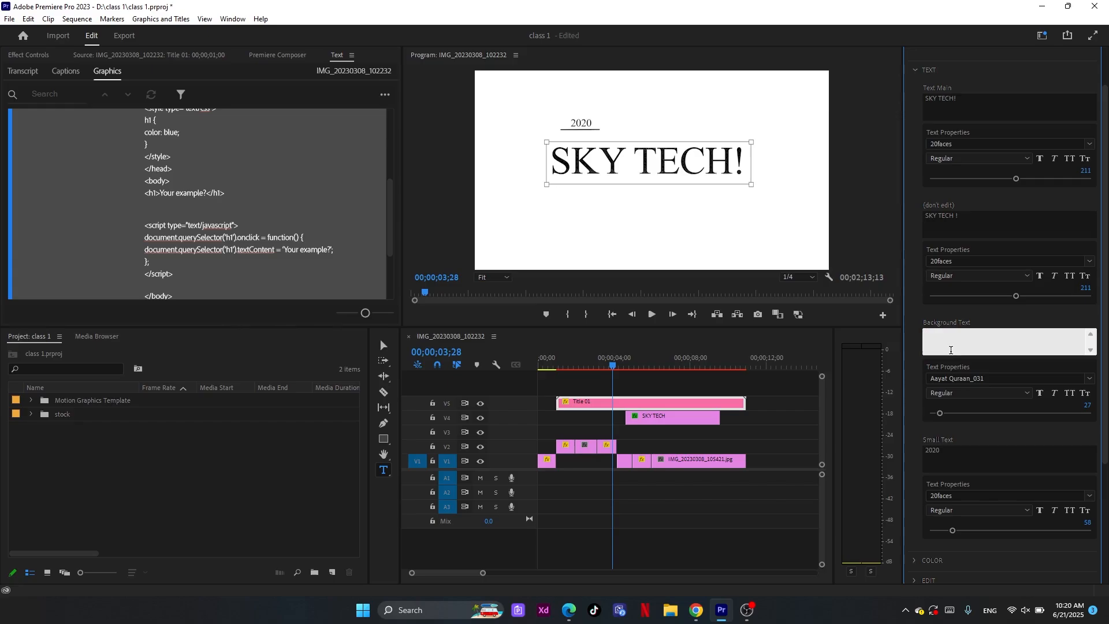
Scrub through the sequence to check the edited Title 01 graphic at different times
click(647, 368)
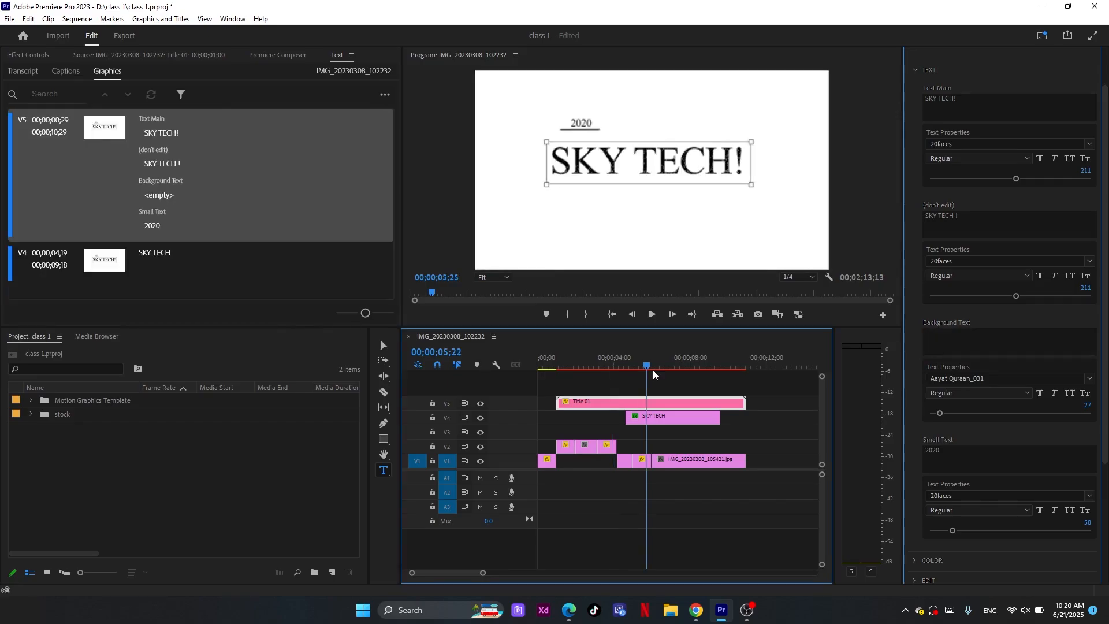
click(709, 374)
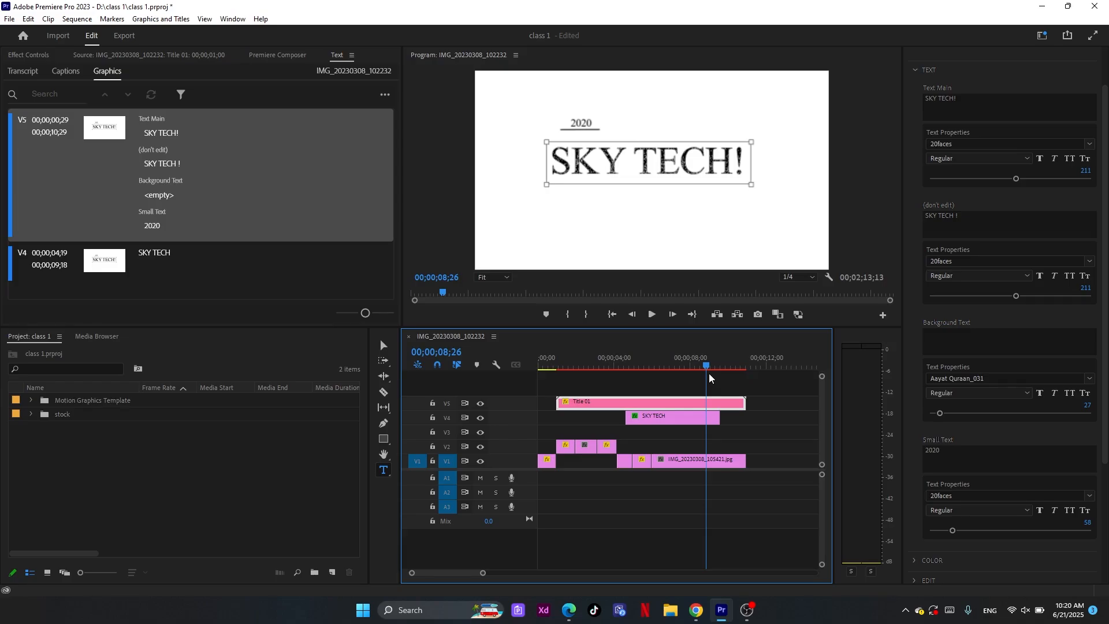
drag(708, 373, 606, 412)
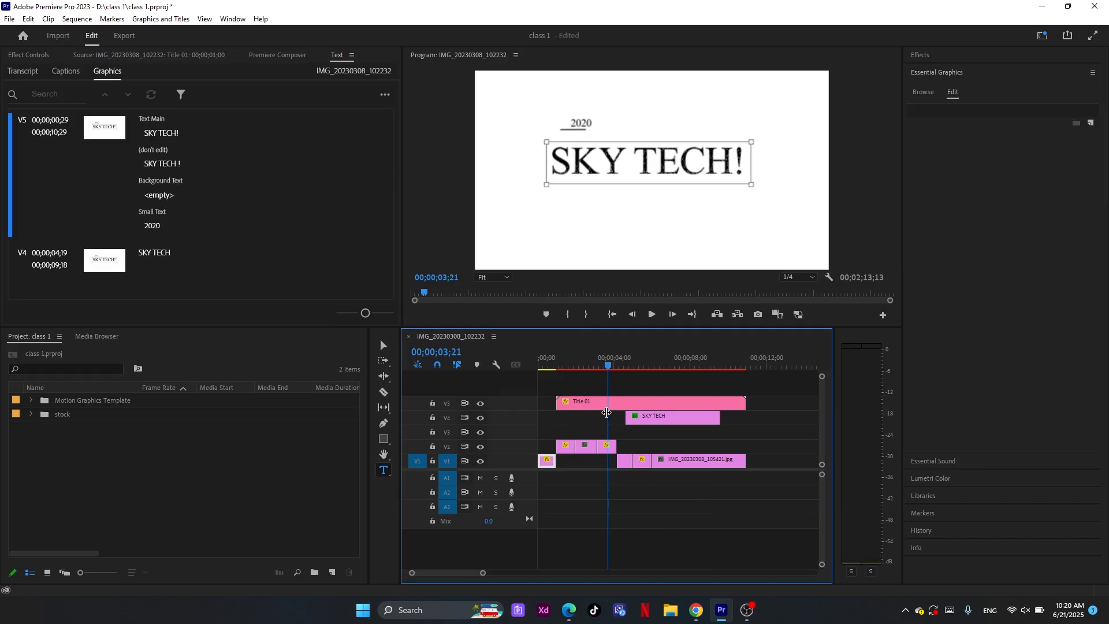
Reselect the Title 01 graphic and change its background color to red E82222
click(606, 408)
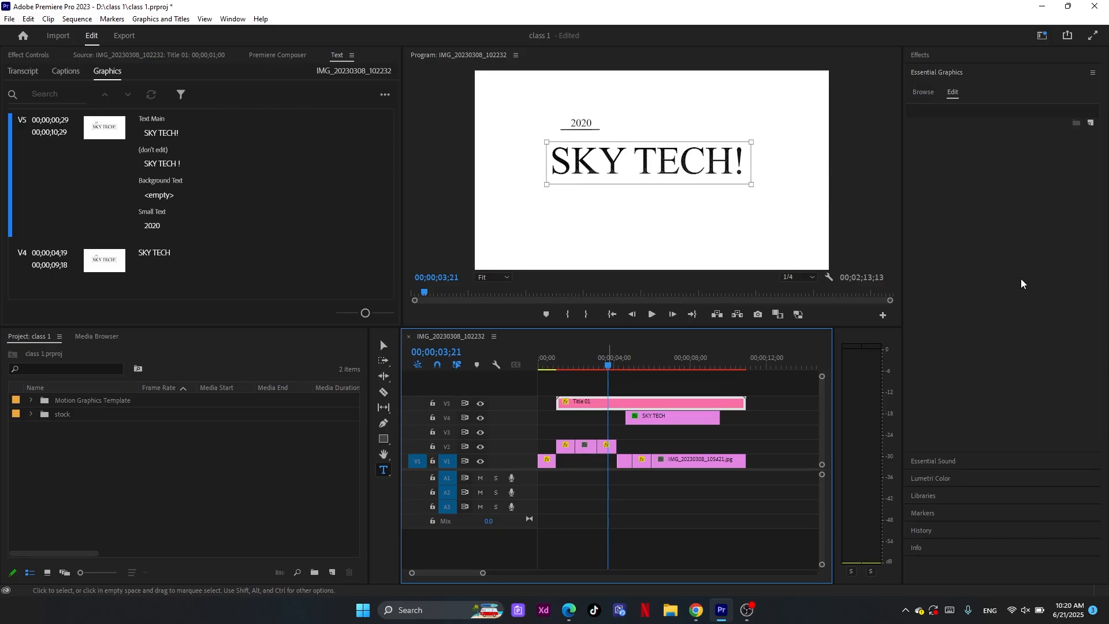
click(1021, 283)
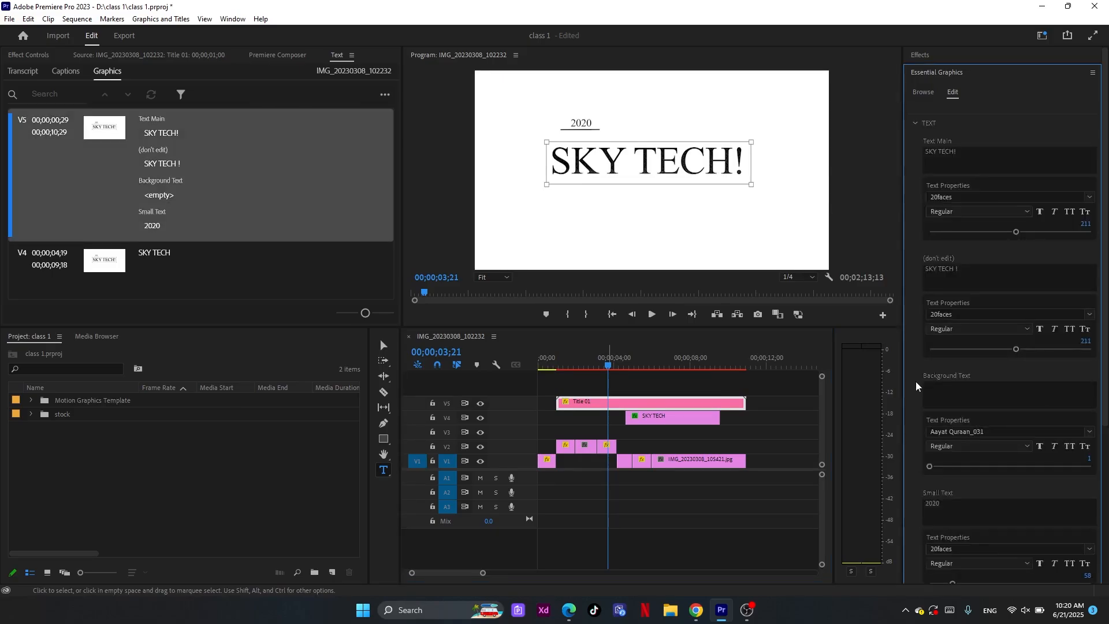
scroll(916, 381, down, 2)
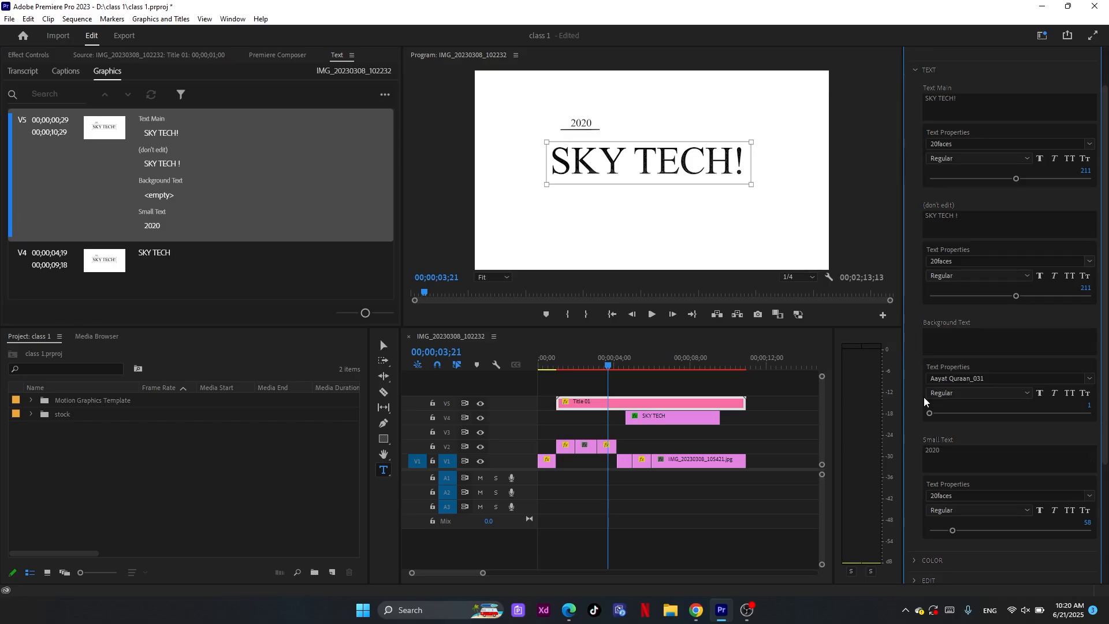
scroll(924, 404, down, 4)
click(930, 479)
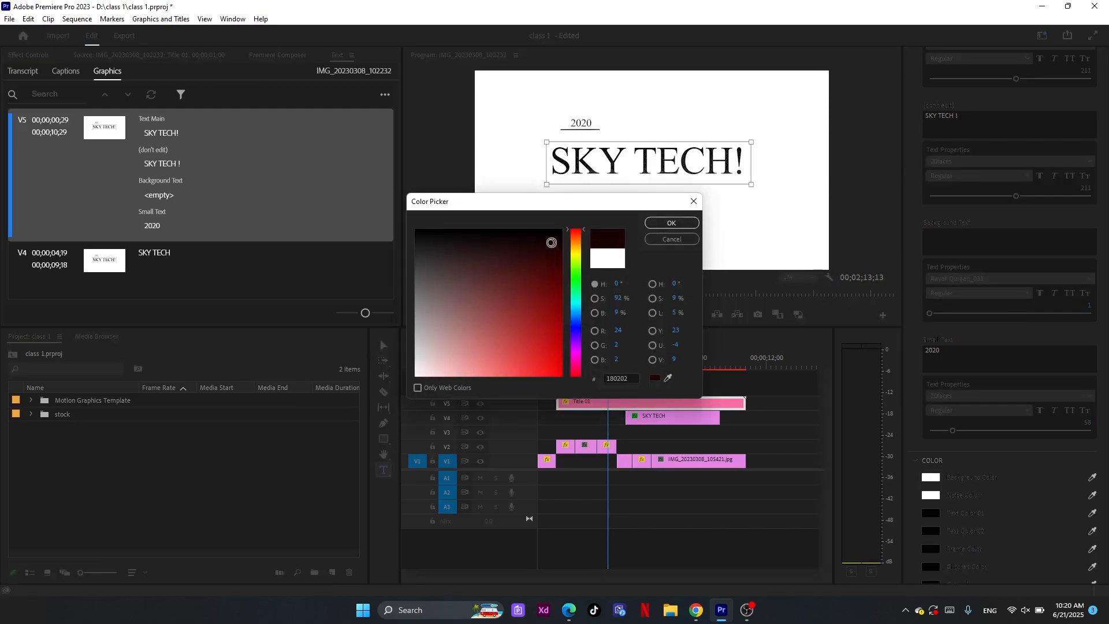
click(540, 363)
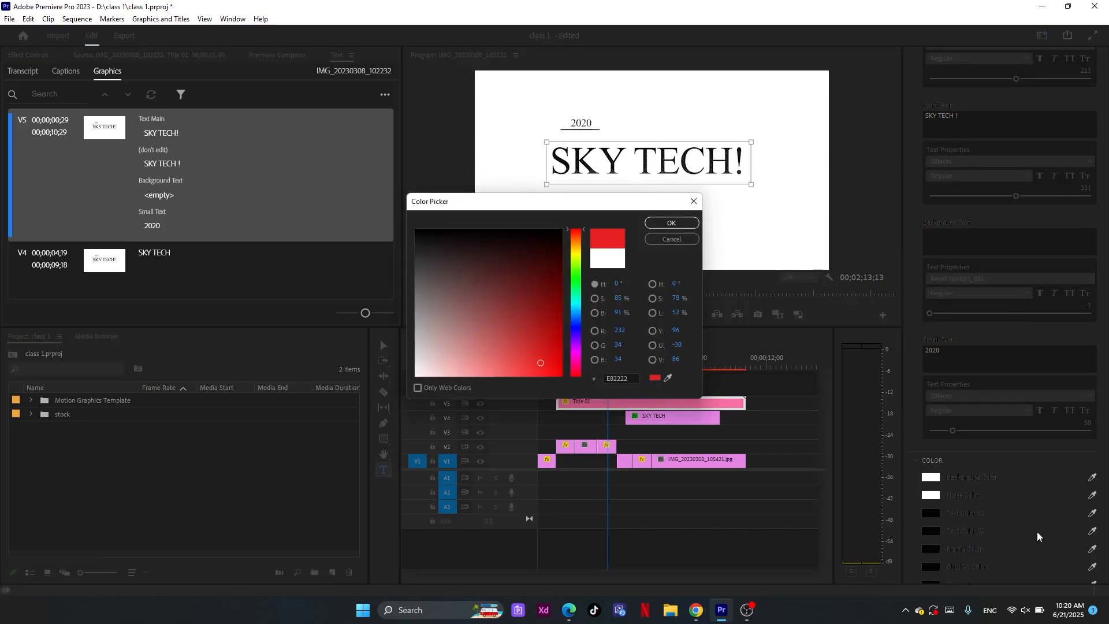
click(671, 224)
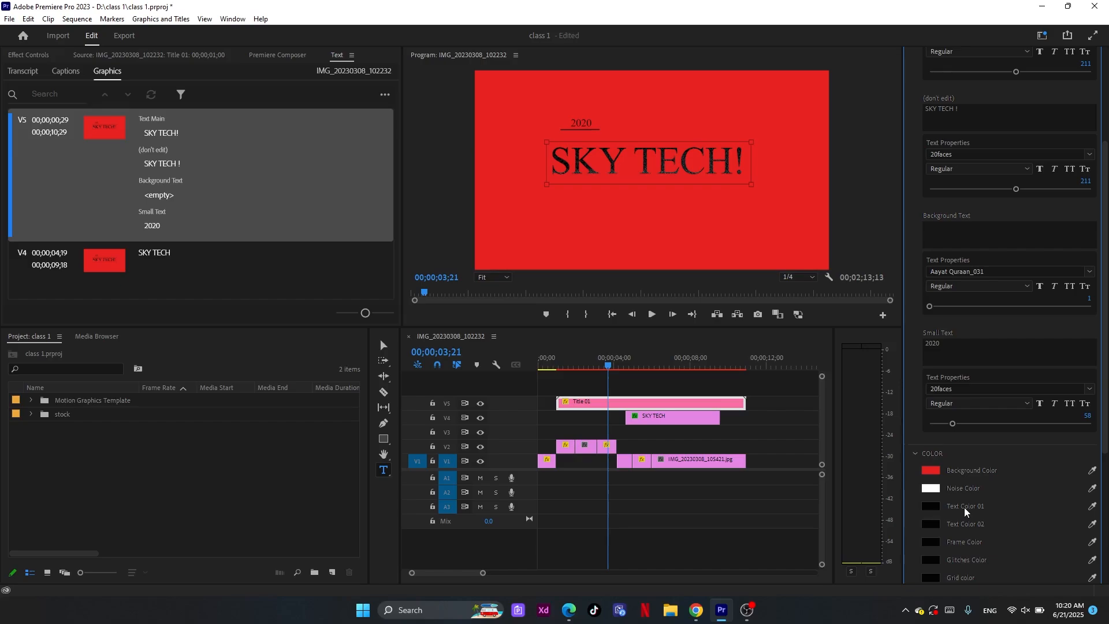
Look at the graphic's extra edit settings and change its background color to a pale pinkish white
scroll(965, 507, down, 5)
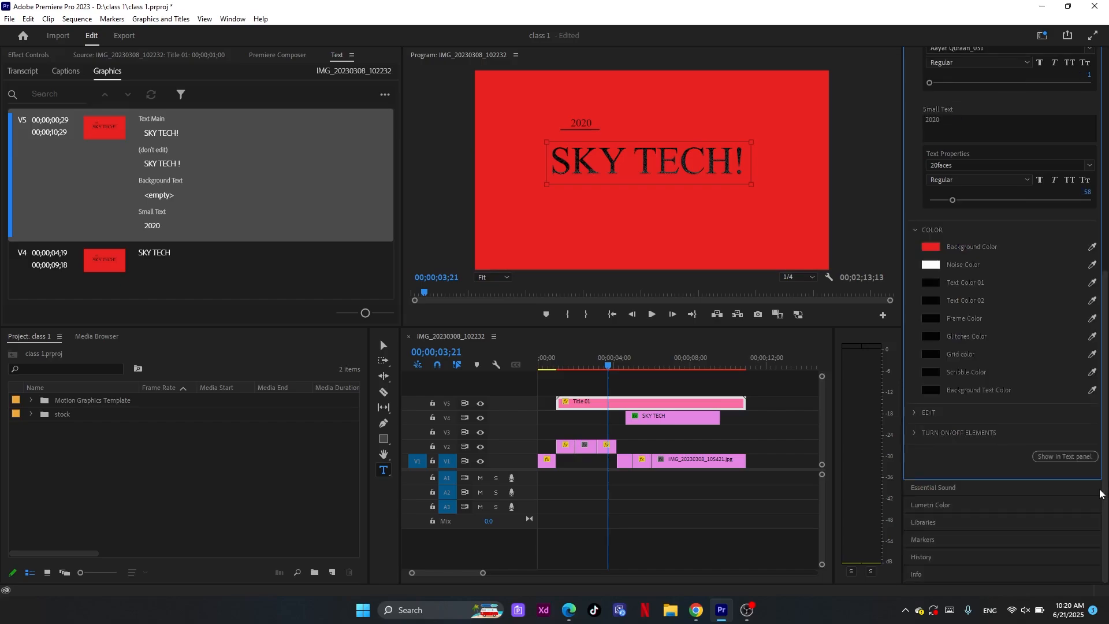
click(916, 413)
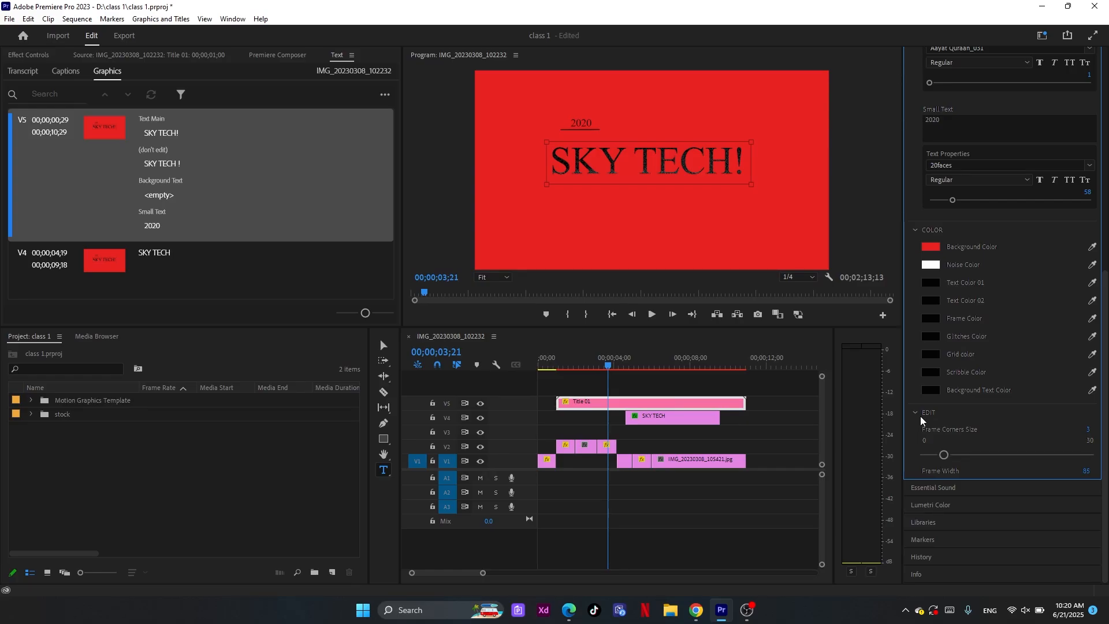
click(916, 411)
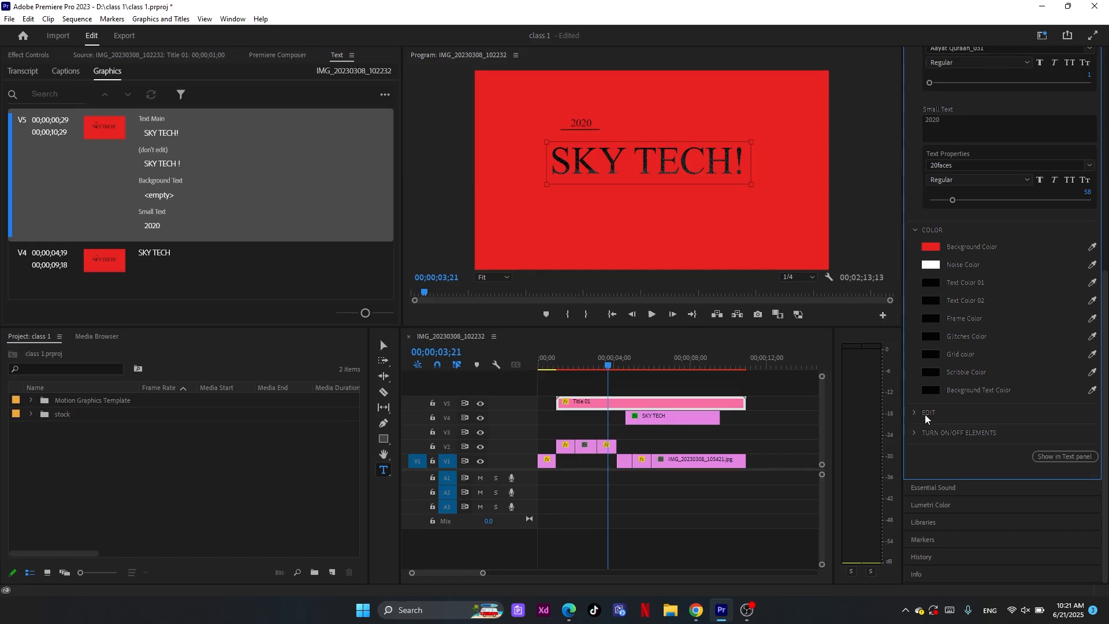
click(931, 247)
drag(510, 354, 422, 365)
click(672, 223)
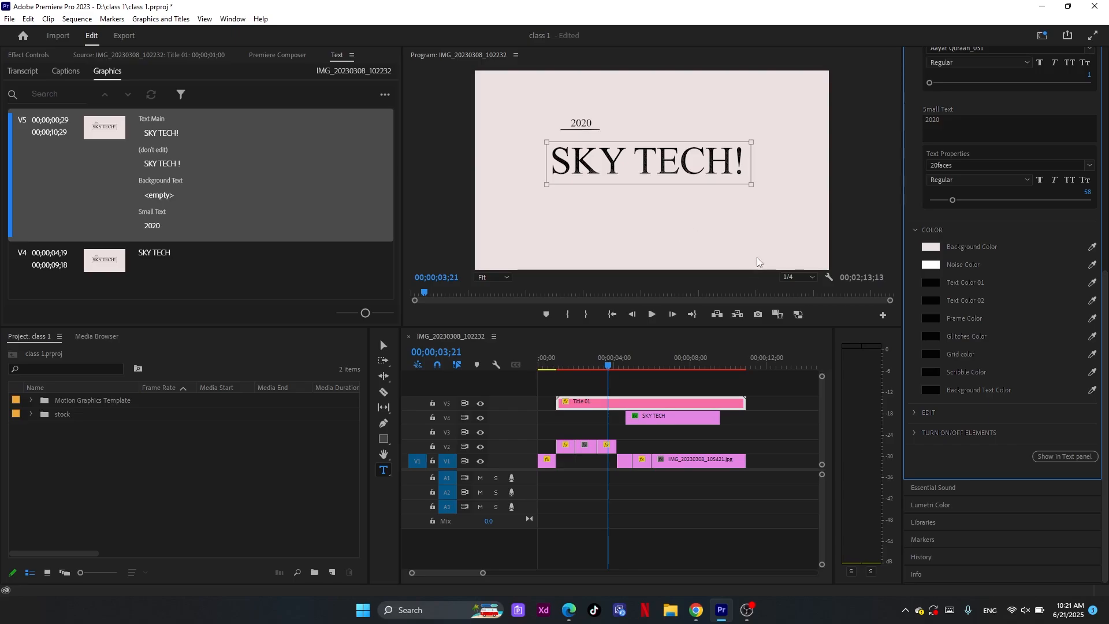
Expand the Title 01 graphic's on/off element options and look over its available settings
click(913, 432)
scroll(942, 449, down, 2)
scroll(944, 449, down, 3)
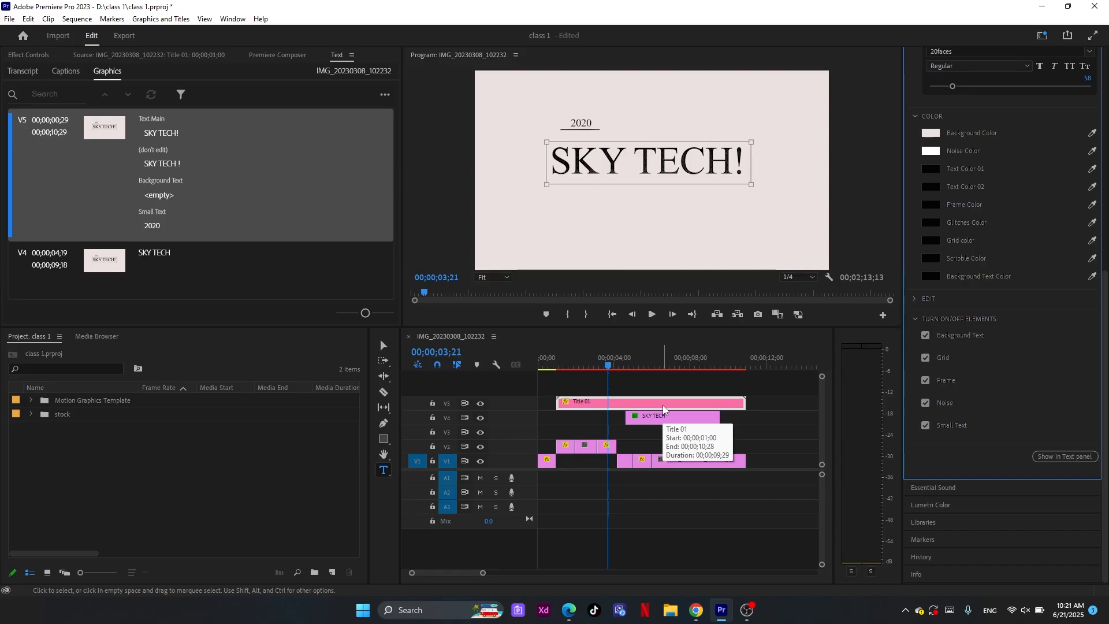
scroll(1025, 253, up, 3)
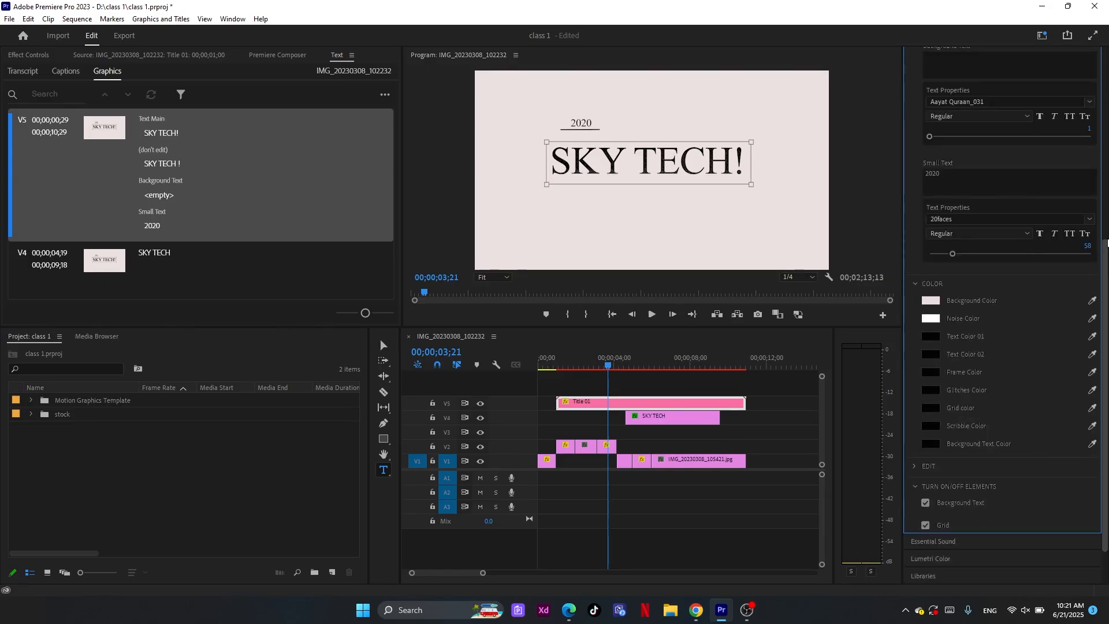
scroll(1106, 242, up, 6)
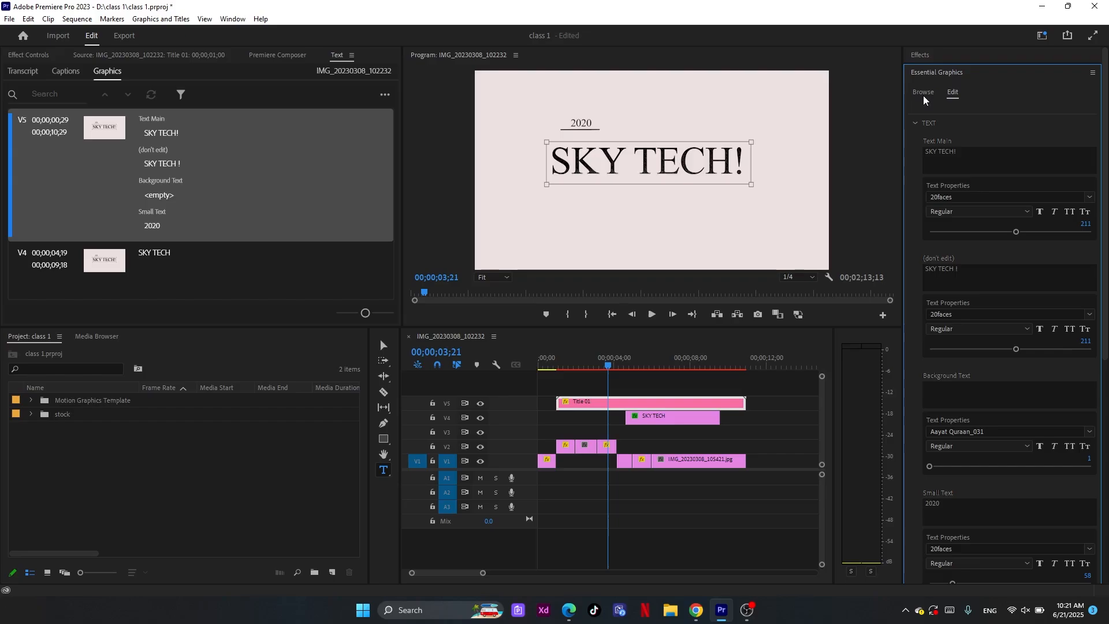
Browse the other motion graphics templates and return to the Title 01 graphic's settings
click(923, 94)
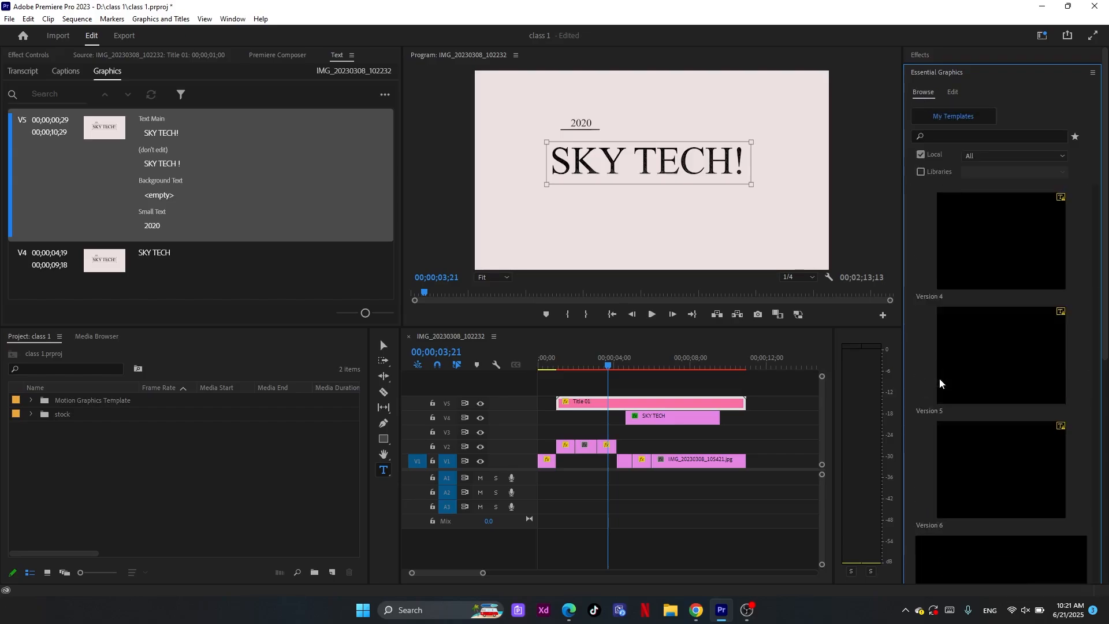
scroll(940, 377, down, 10)
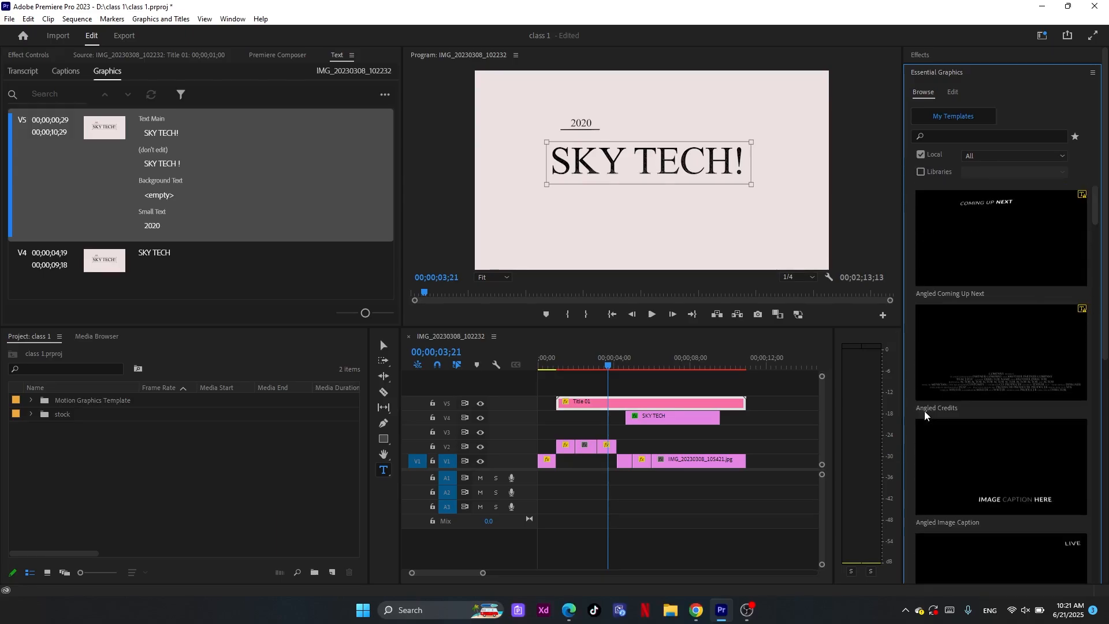
scroll(924, 410, down, 10)
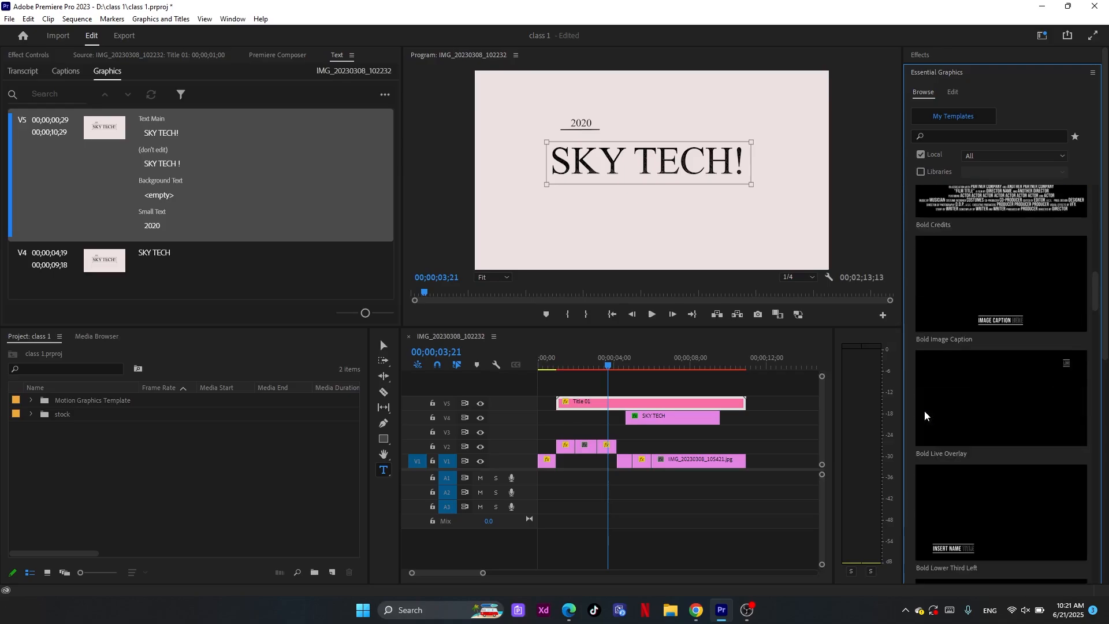
scroll(924, 411, up, 5)
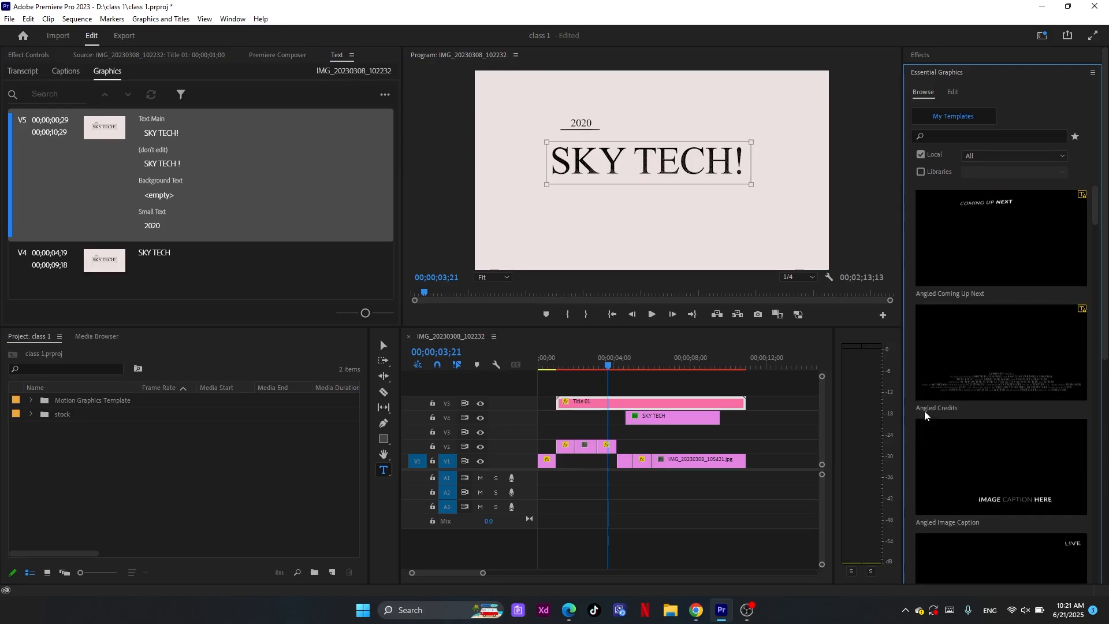
click(951, 96)
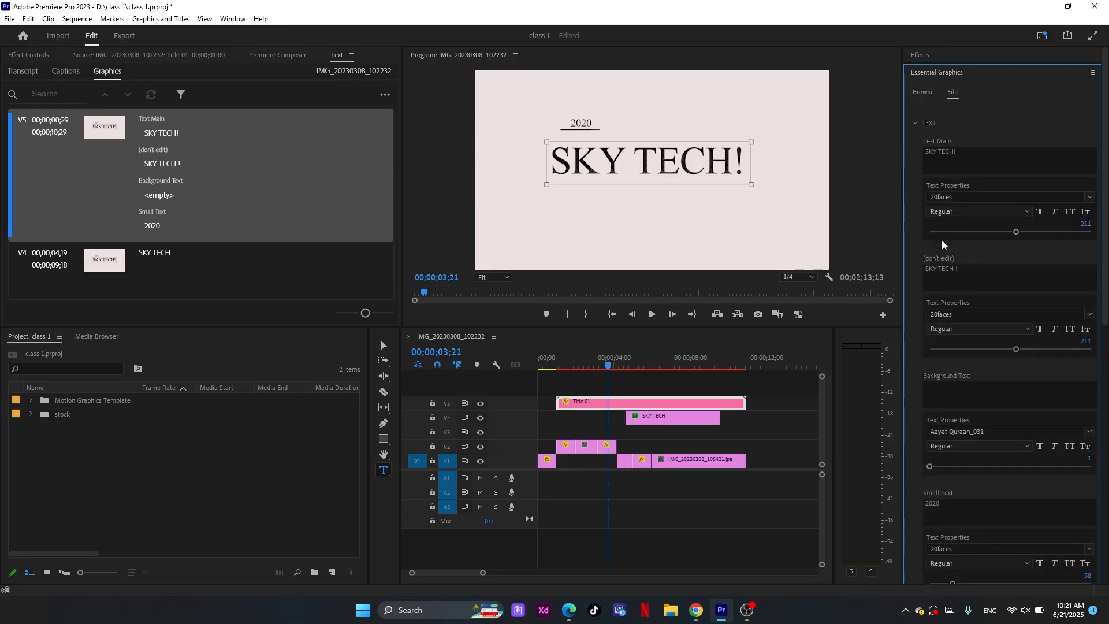
scroll(919, 400, up, 2)
Delete the Title 01 graphic from track V5 and move the playhead to 00;00;06;08
click(657, 401)
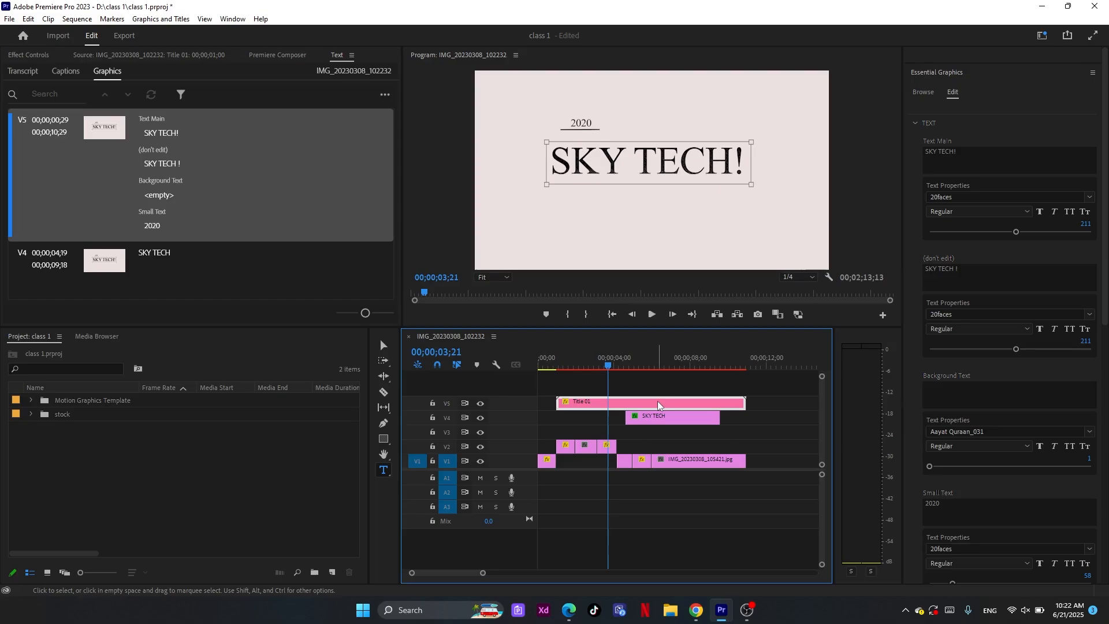
key(Delete)
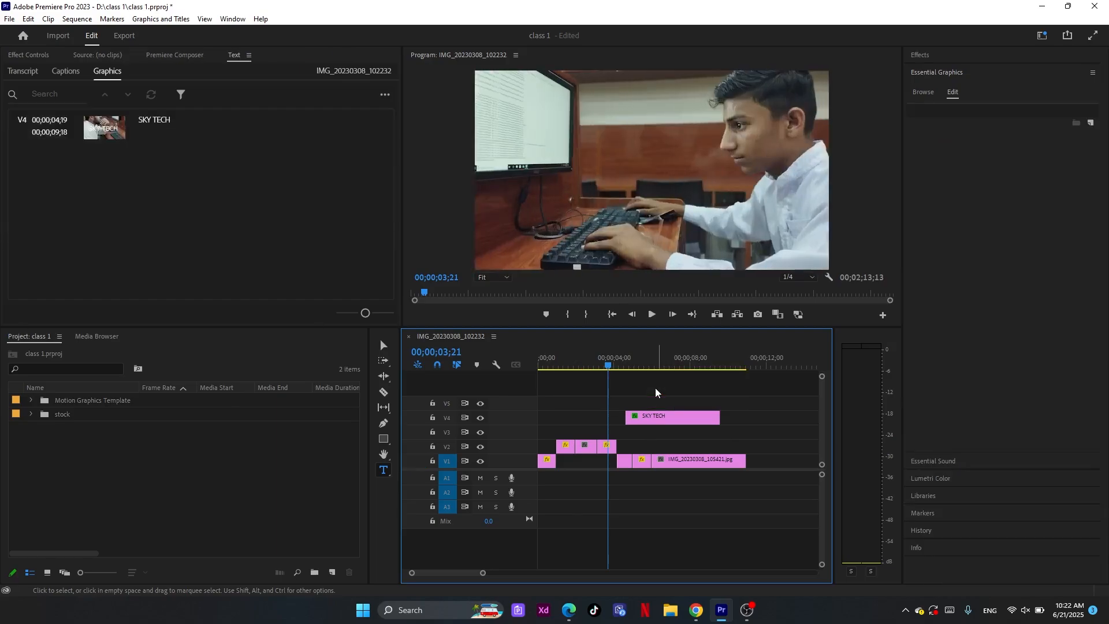
click(657, 368)
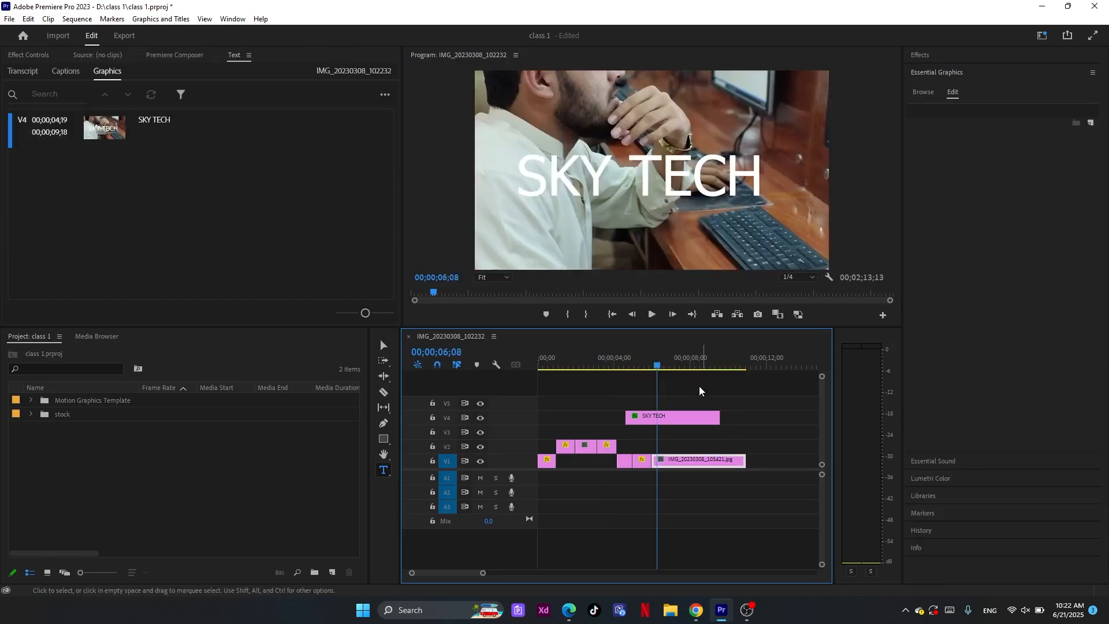
Select the SKY TECH graphic on track V4 and bring up its text layer's formatting settings
click(675, 416)
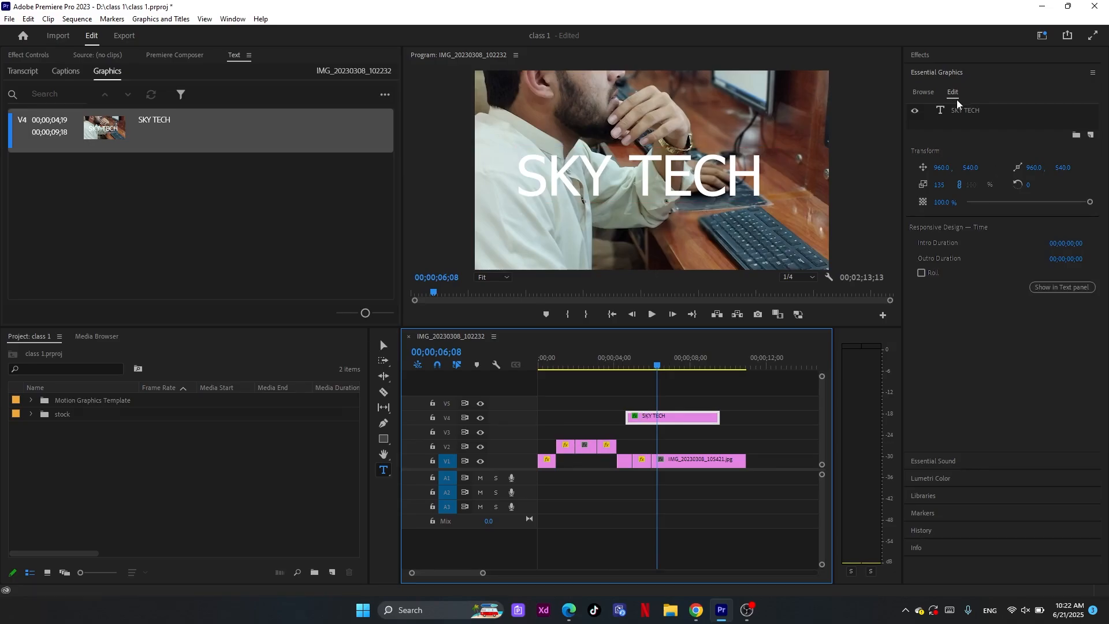
click(942, 112)
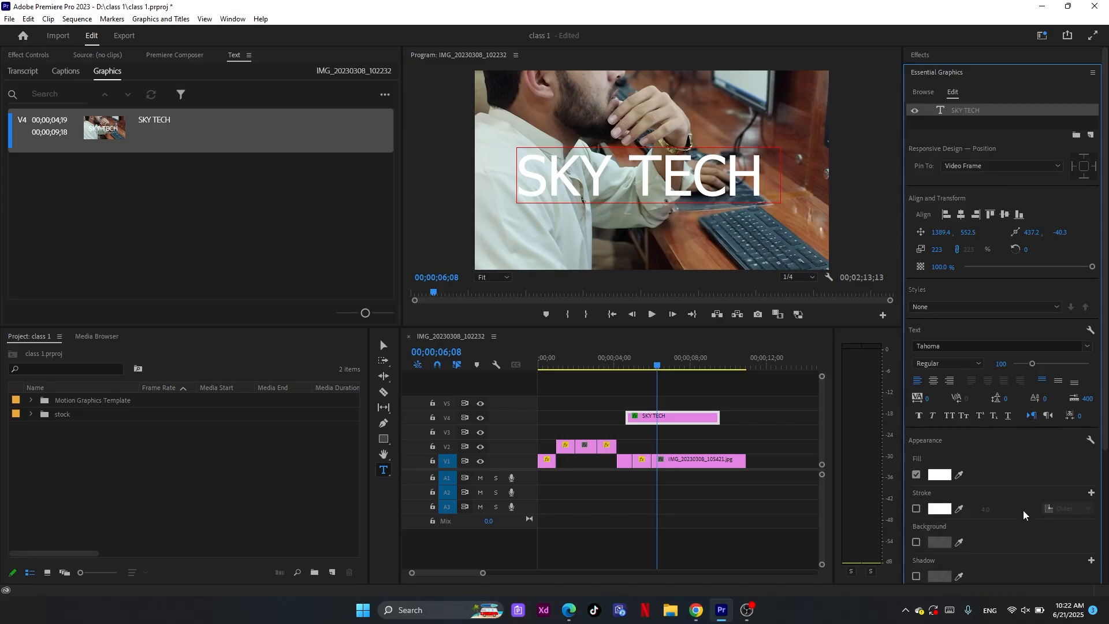
scroll(995, 513, down, 2)
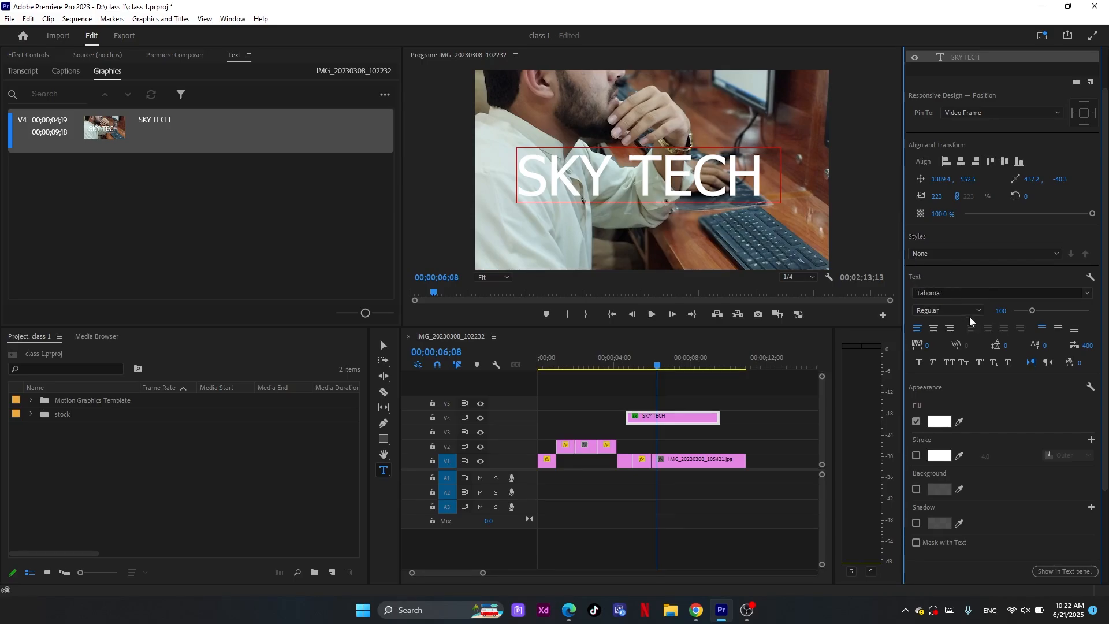
Try centre and right alignment on the SKY TECH text, and return it to left alignment
click(935, 327)
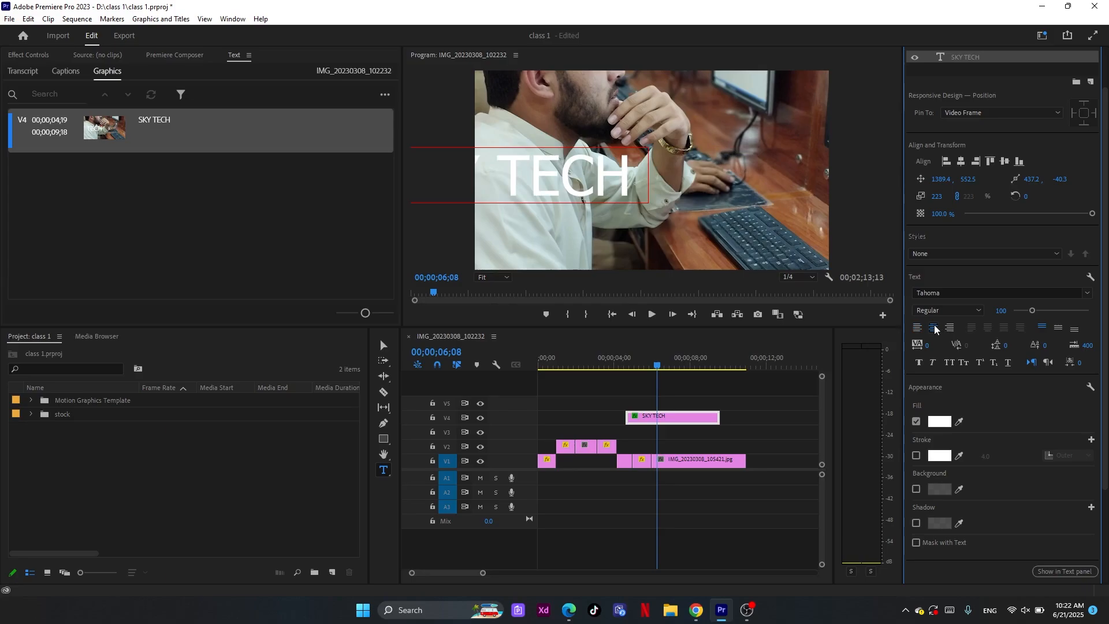
click(950, 327)
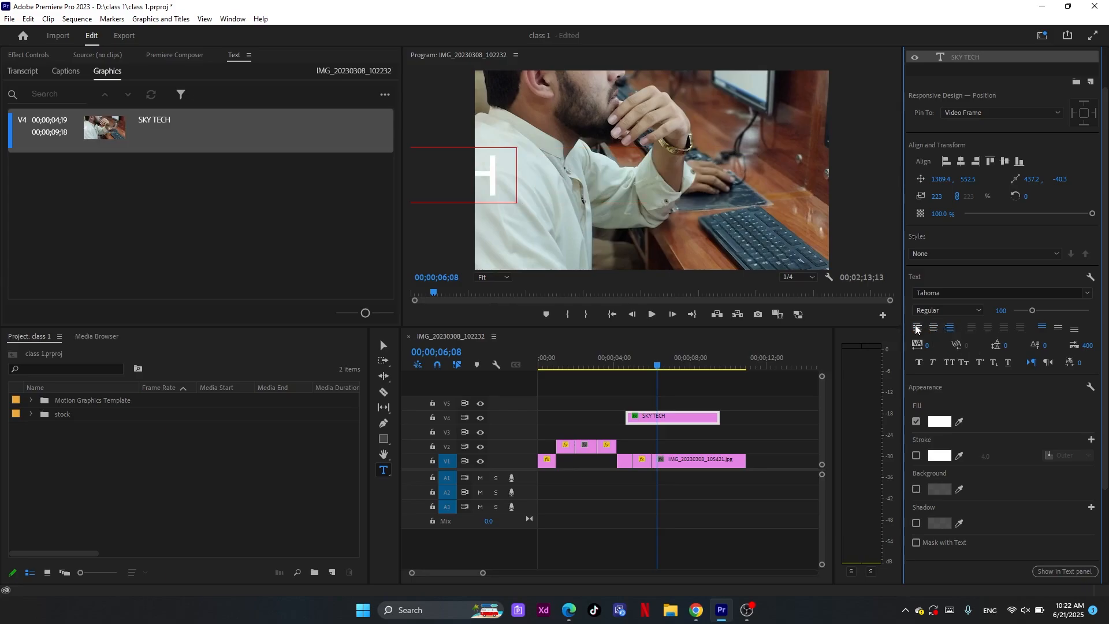
click(917, 328)
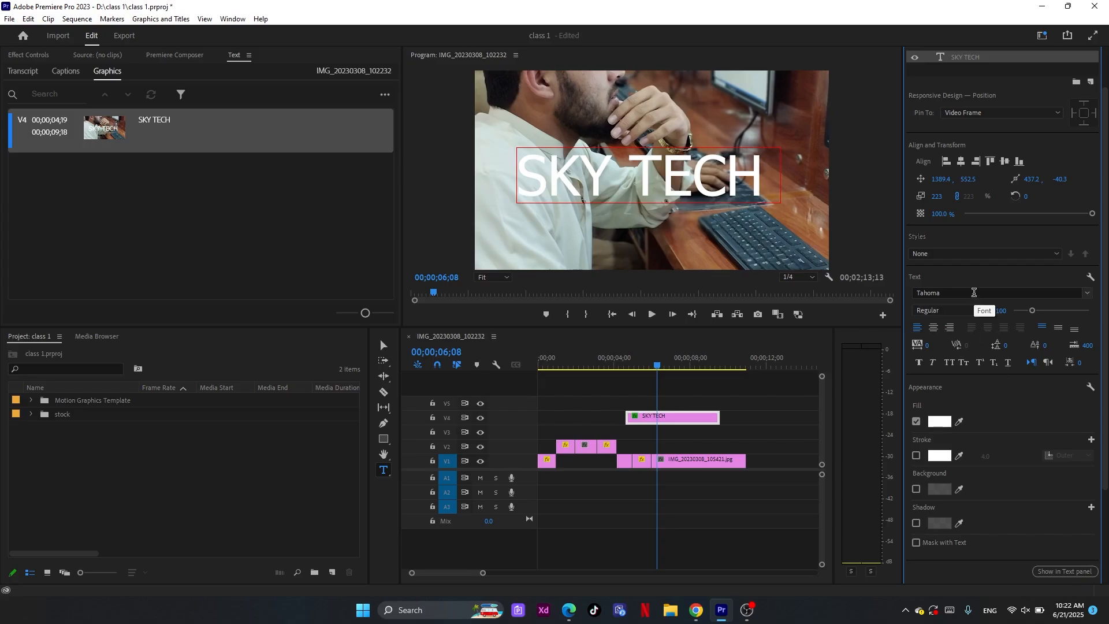
Set the title's font to Tahu! and retype its text in mixed case as "Sky Tech"
click(1085, 295)
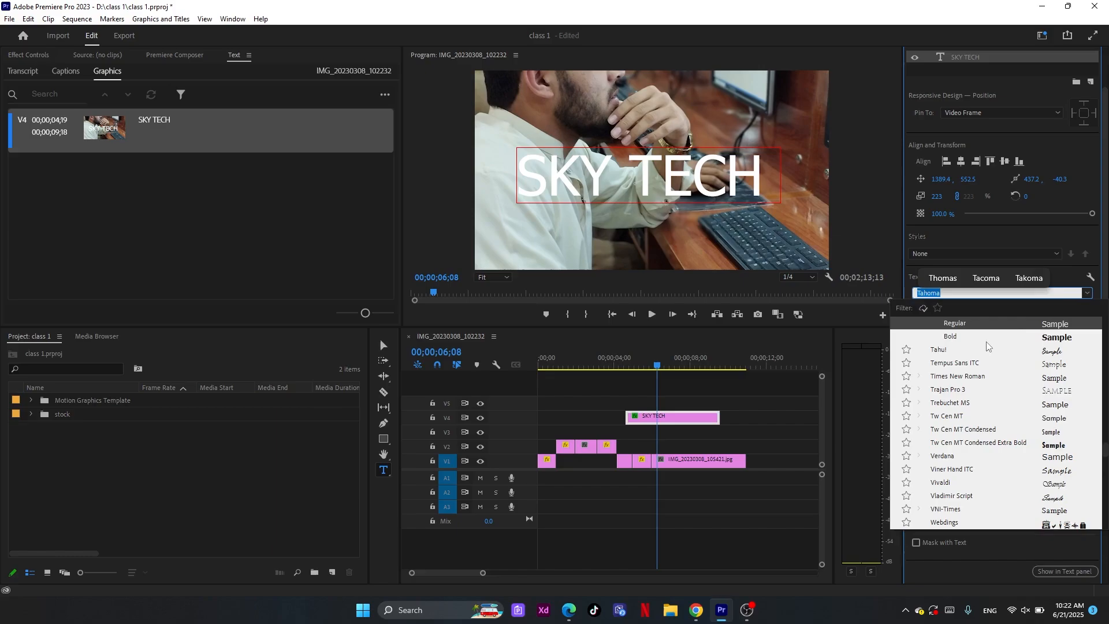
click(946, 349)
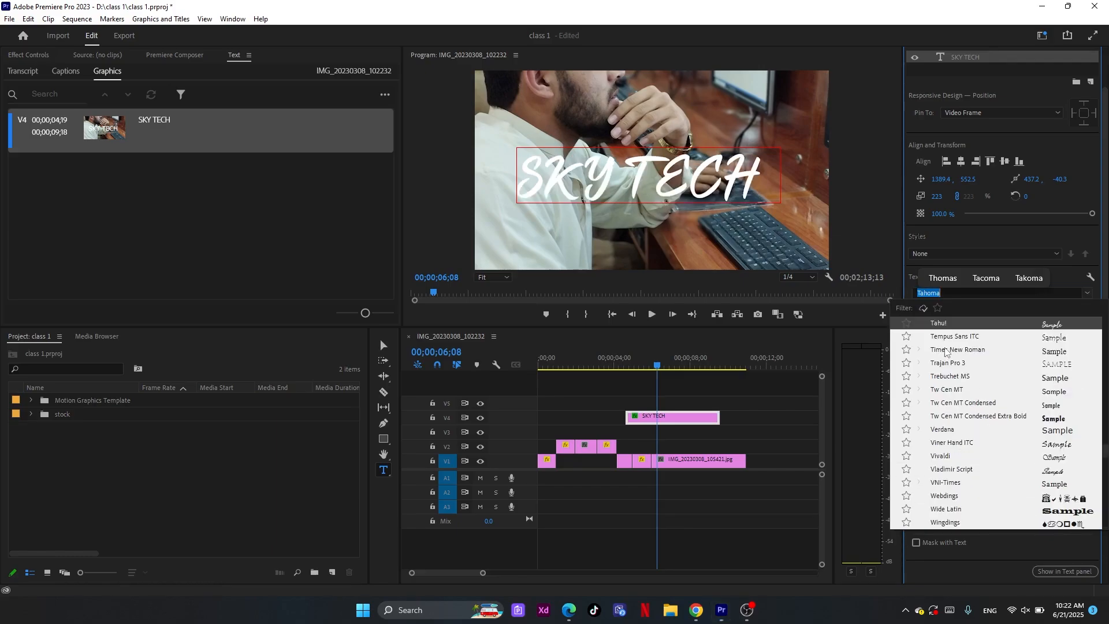
click(550, 171)
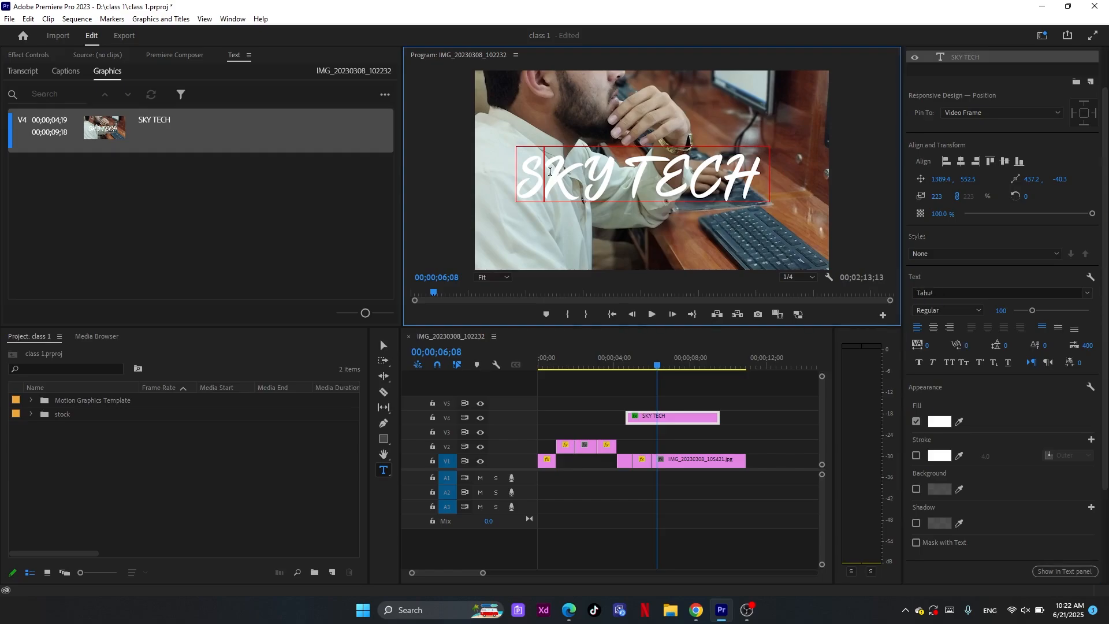
drag(550, 171, 597, 174)
text(ky)
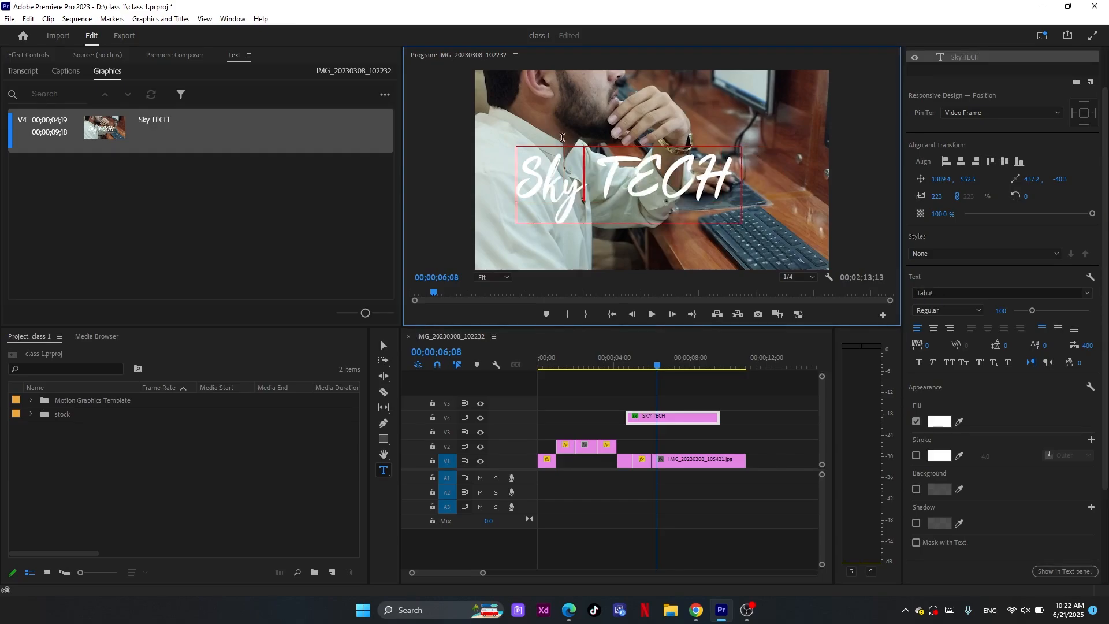
drag(637, 172, 718, 196)
text(e)
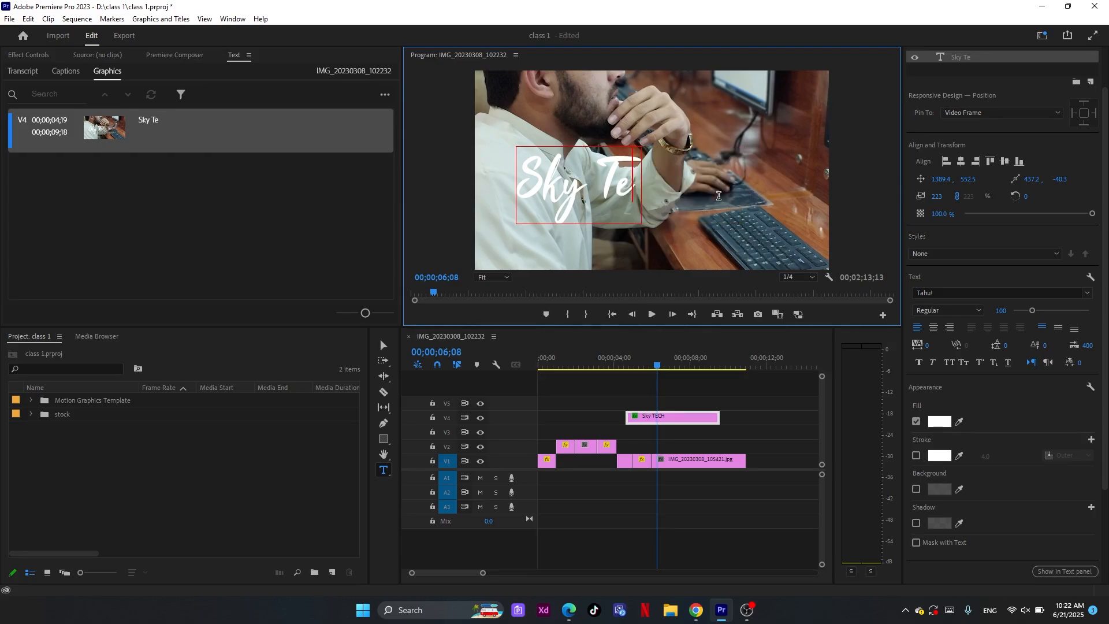
text(ch)
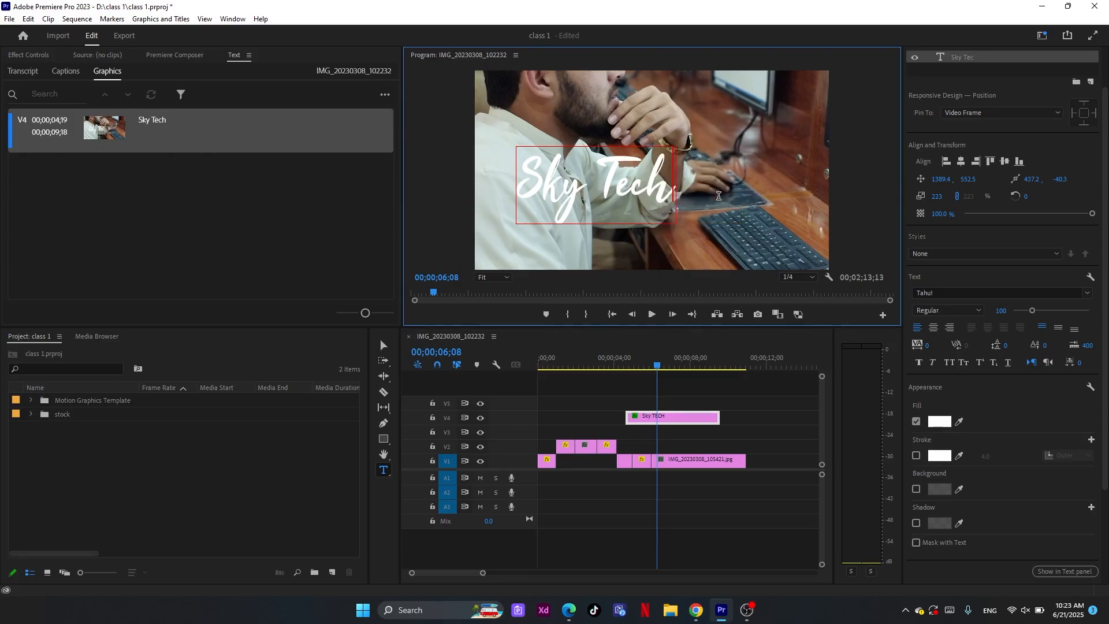
Move the title to about 1577, 606 and change the font of only the word Sky to Impact
click(383, 346)
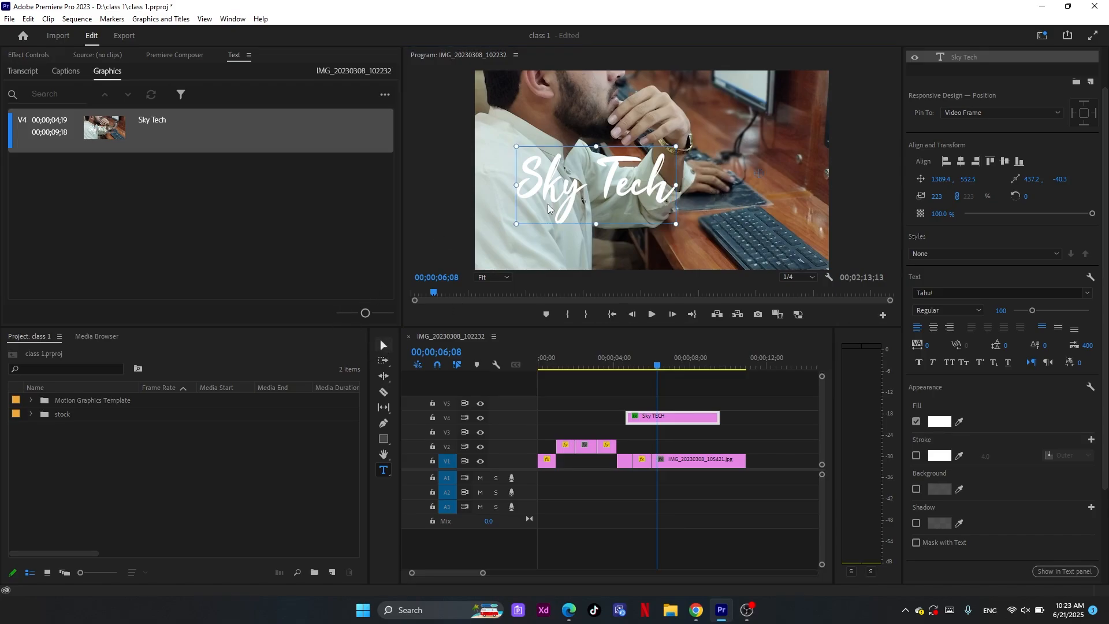
double_click(627, 195)
click(634, 194)
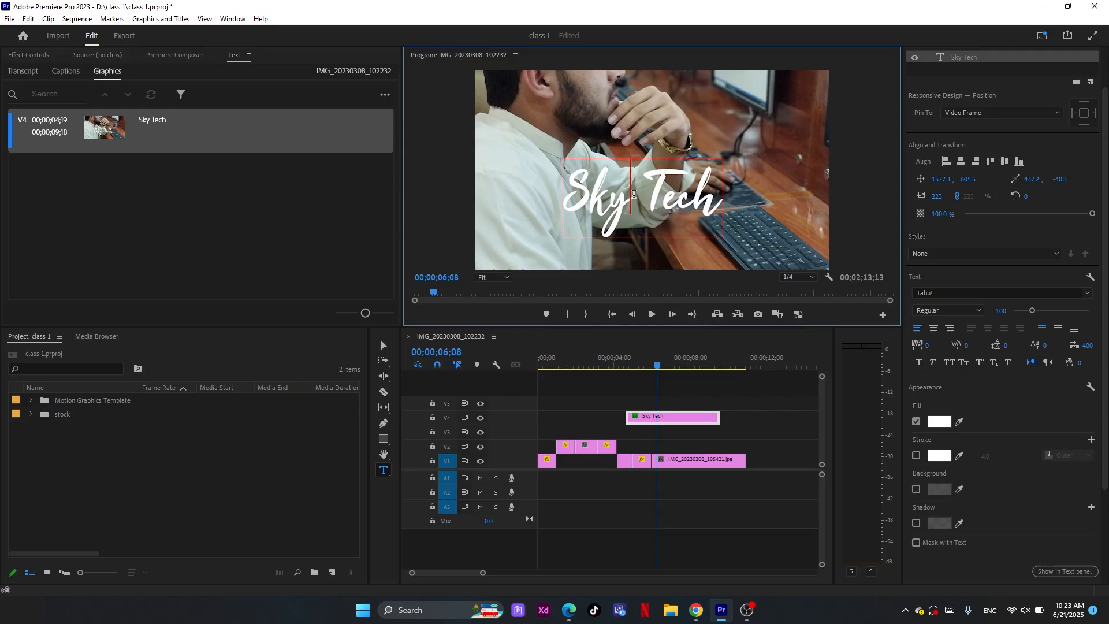
drag(633, 194, 564, 194)
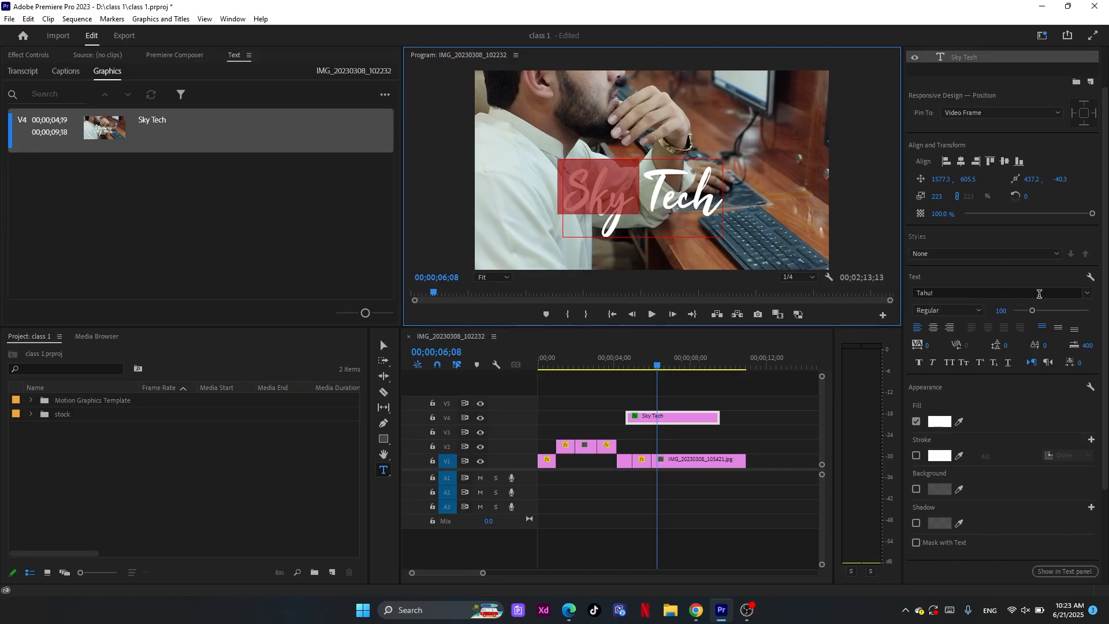
click(1086, 294)
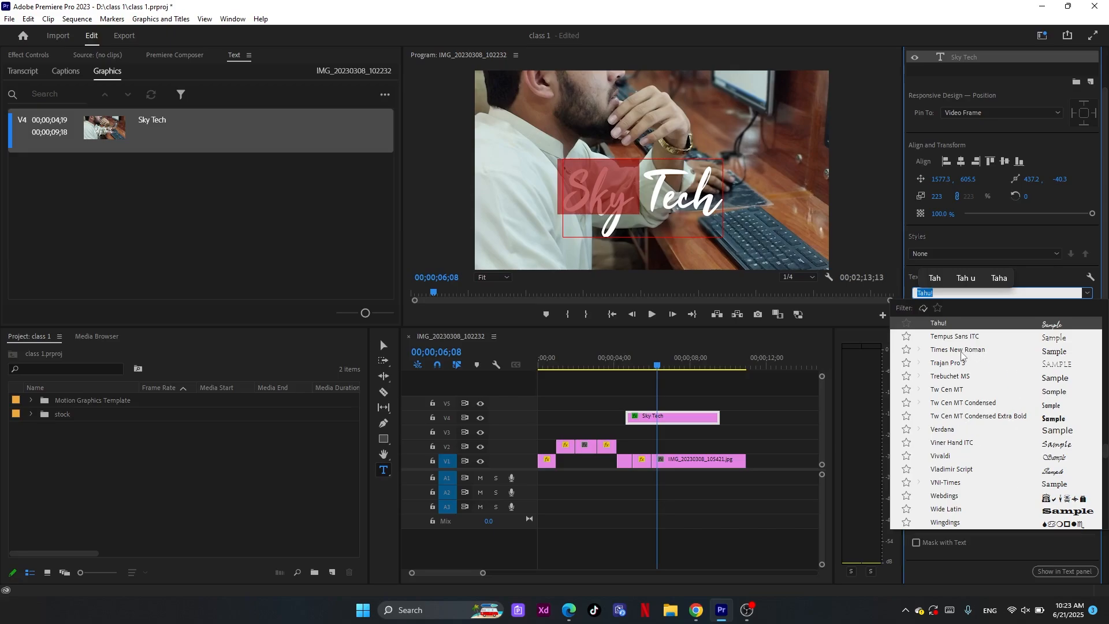
scroll(956, 357, up, 10)
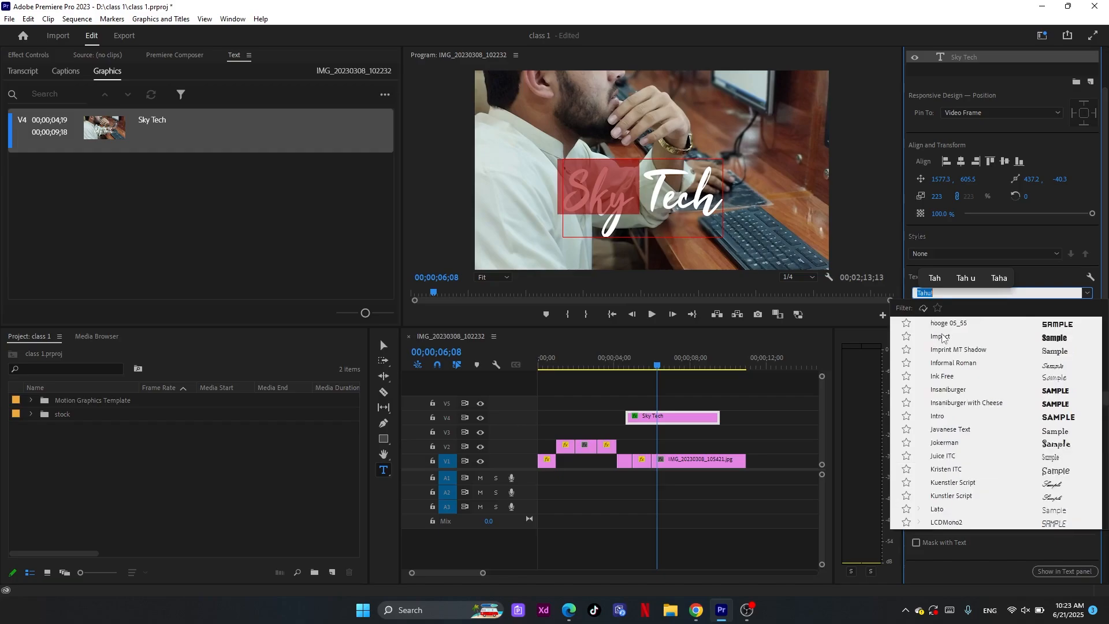
scroll(942, 335, down, 1)
scroll(942, 335, up, 1)
click(942, 335)
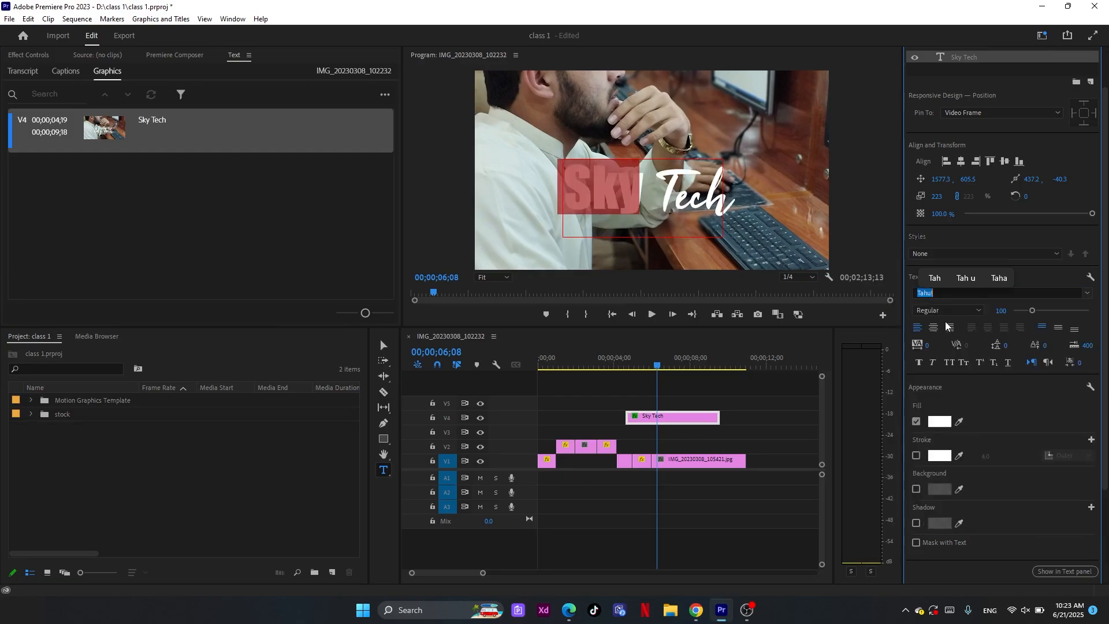
Retype the last two letters of the title's first word in capitals as "KY"
click(641, 197)
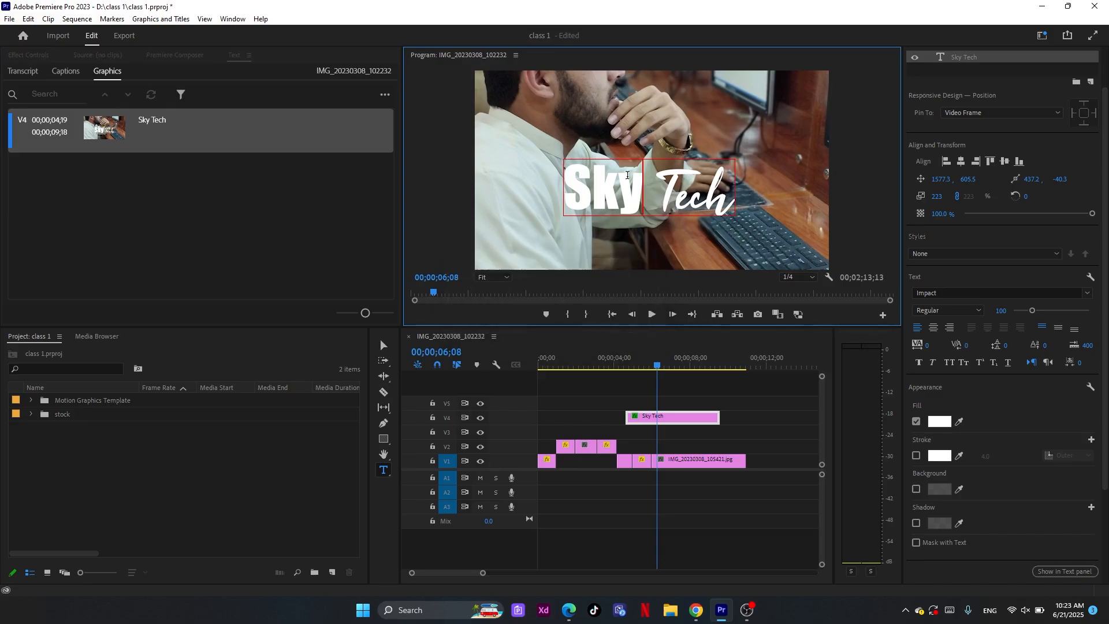
drag(648, 183, 570, 172)
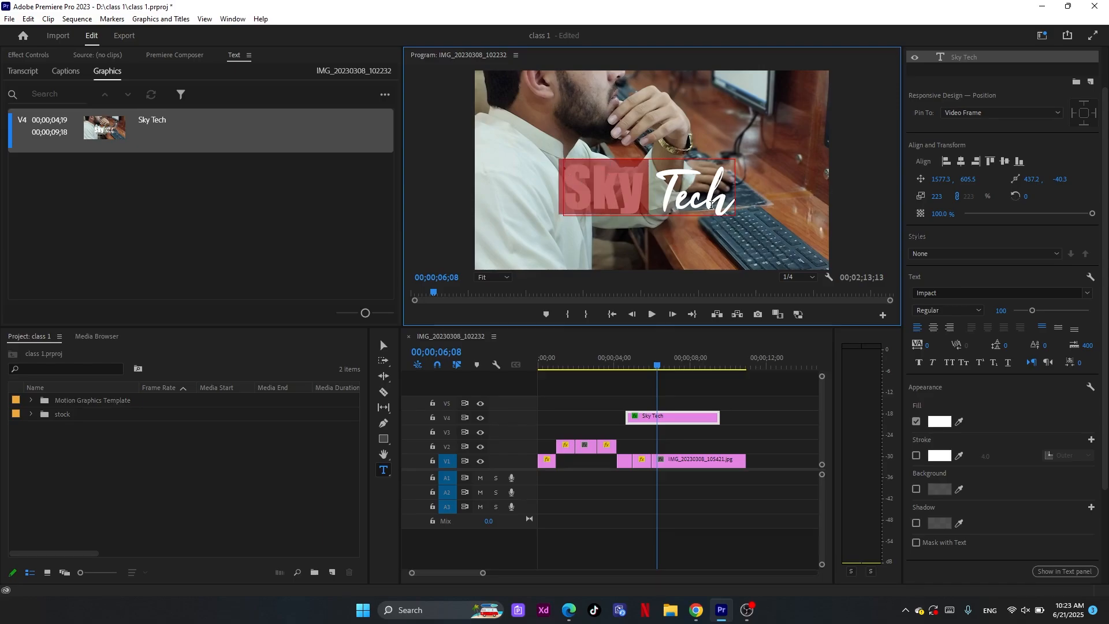
click(1092, 296)
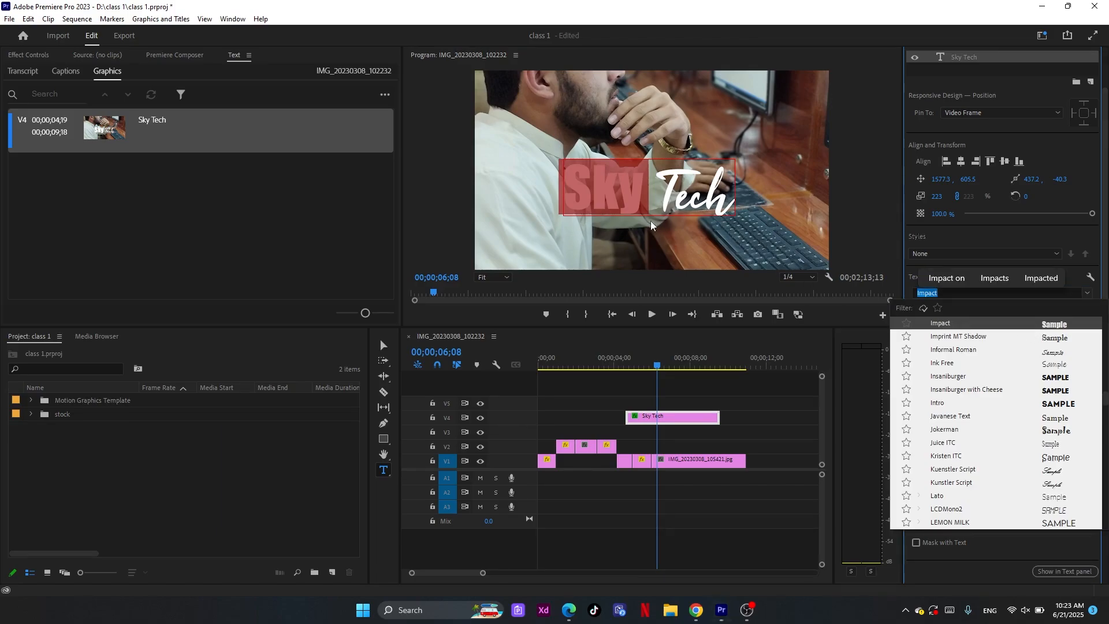
click(663, 191)
click(659, 184)
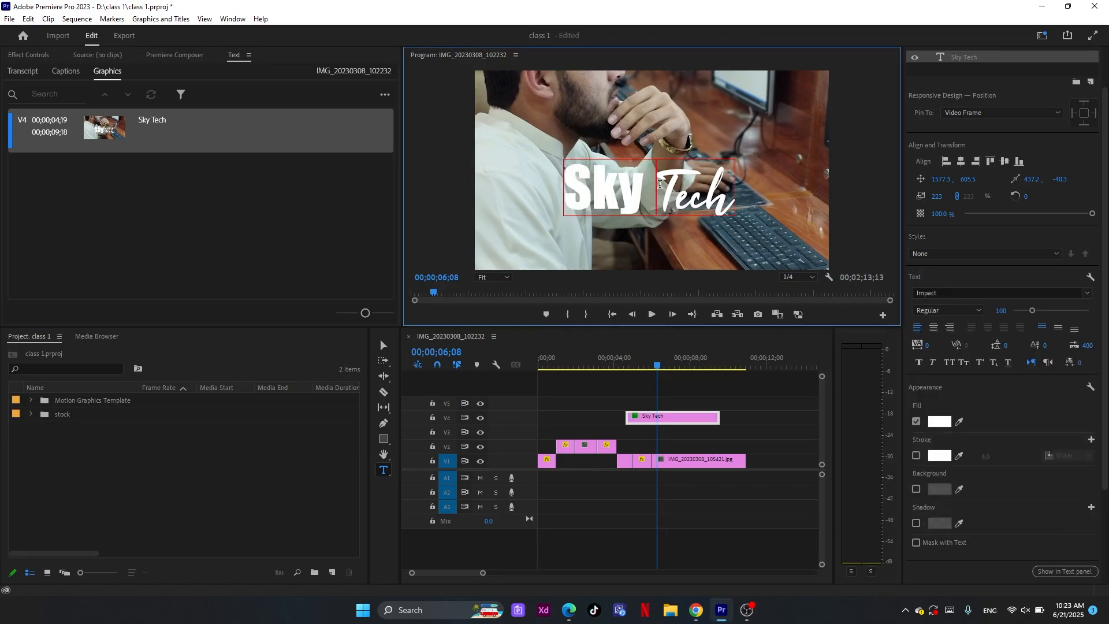
drag(648, 185, 604, 193)
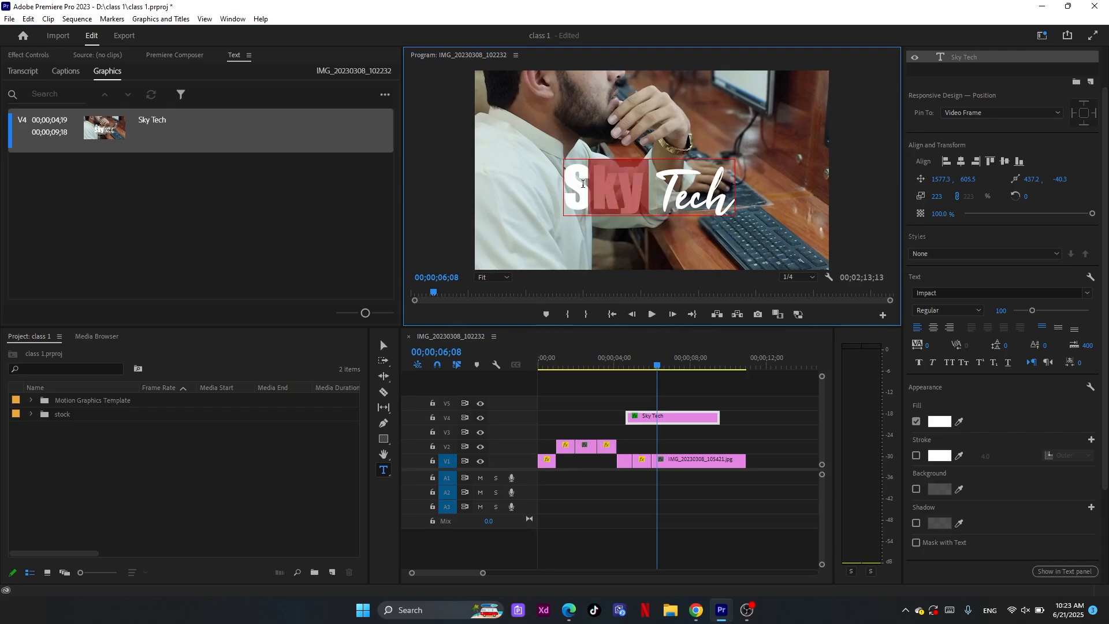
text(KY)
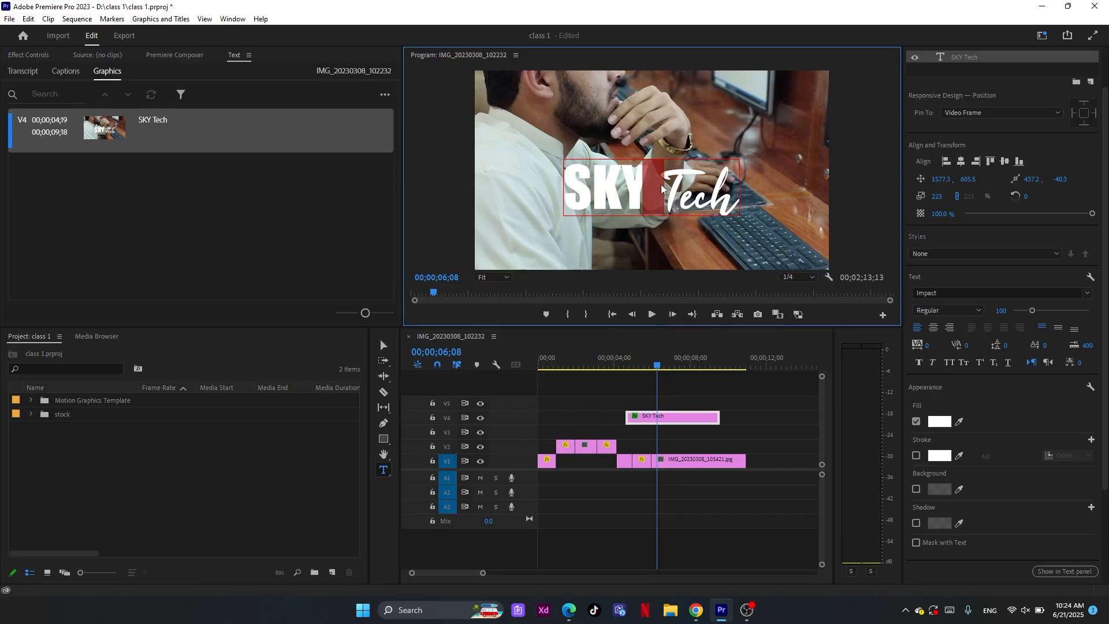
Set the tracking of the space between SKY and Tech to -200, and move the title to about 1597, 669
click(680, 207)
click(923, 345)
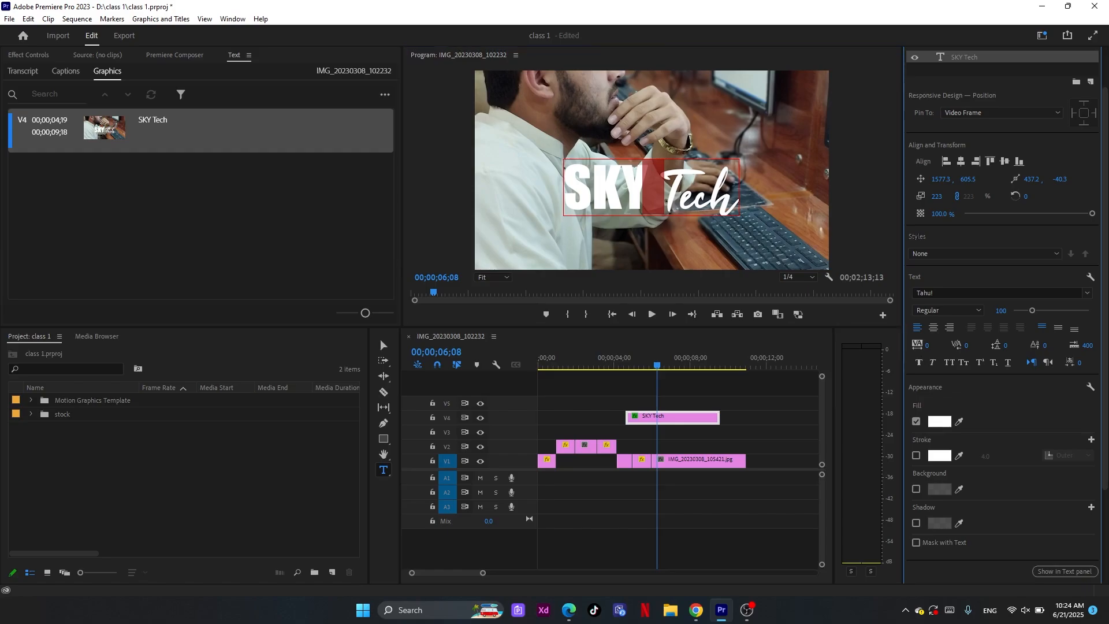
drag(927, 346, 933, 345)
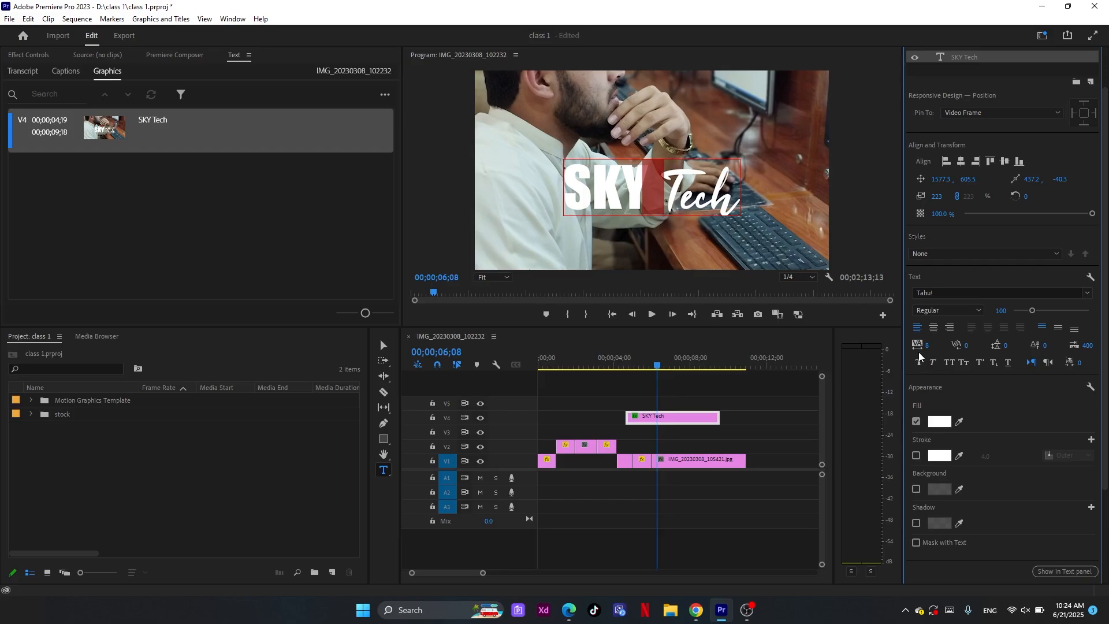
drag(927, 345, 901, 345)
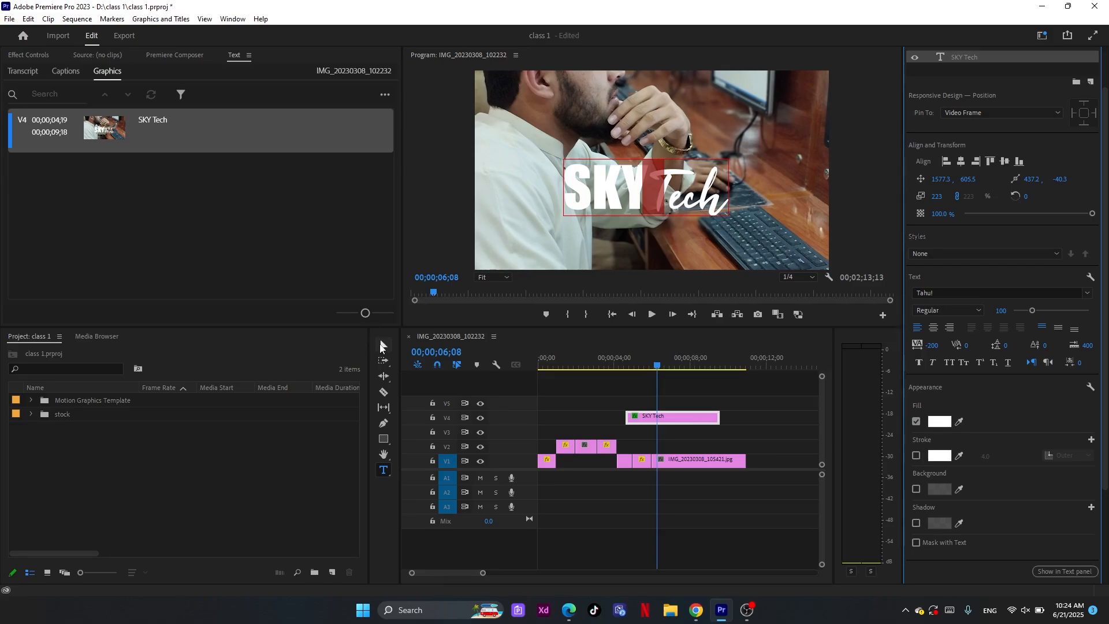
click(381, 345)
drag(641, 189, 647, 205)
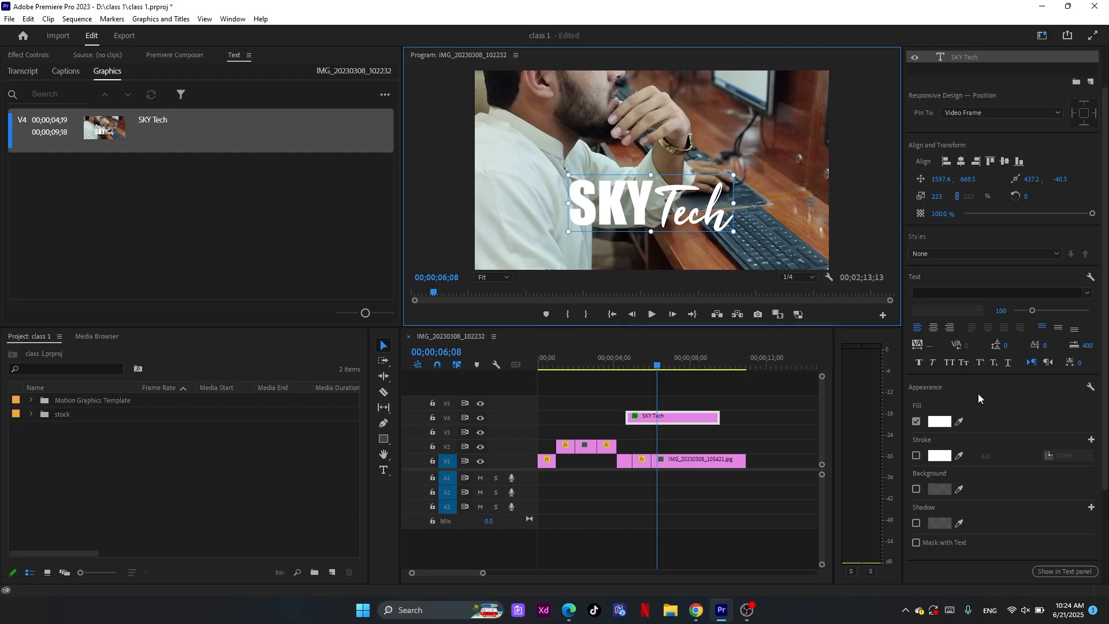
Try faux bold and all caps on the whole SKY Tech title, reverting each one
click(920, 363)
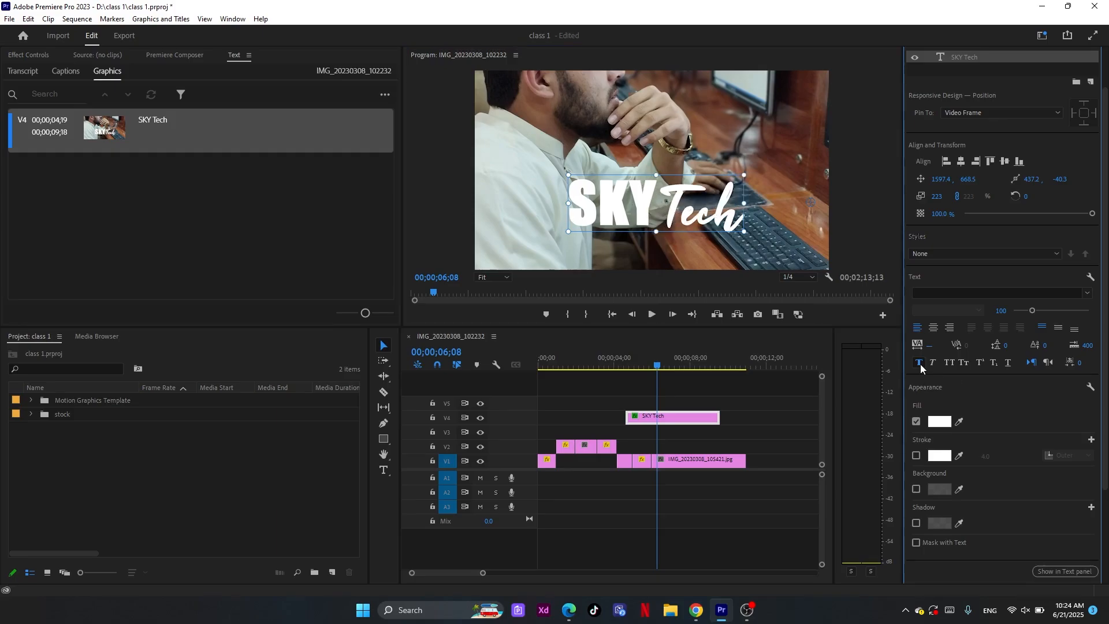
click(921, 363)
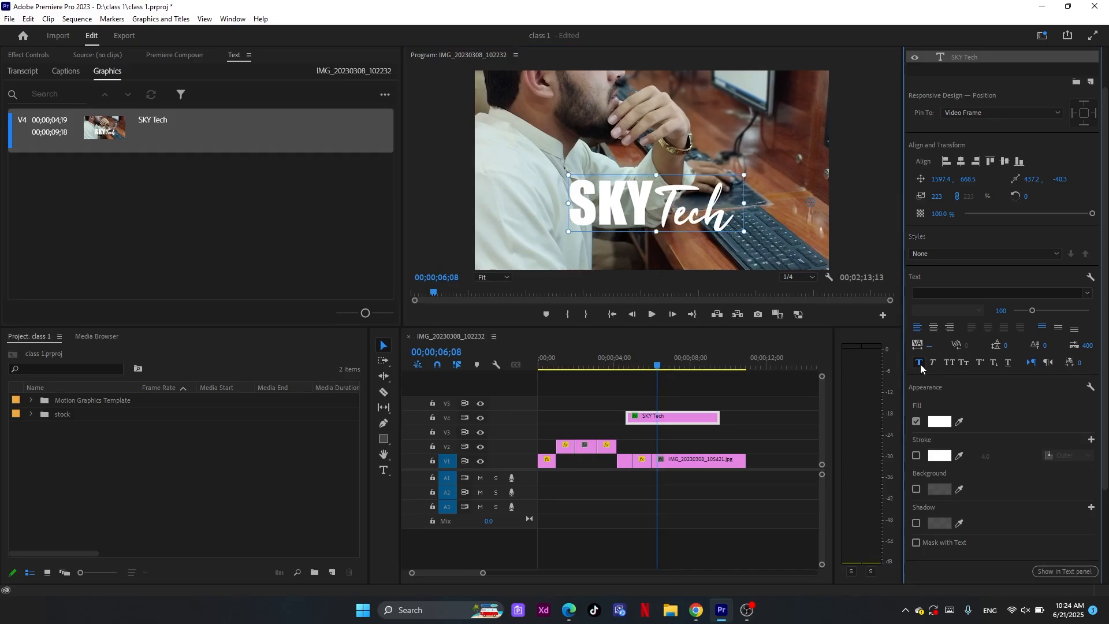
click(951, 362)
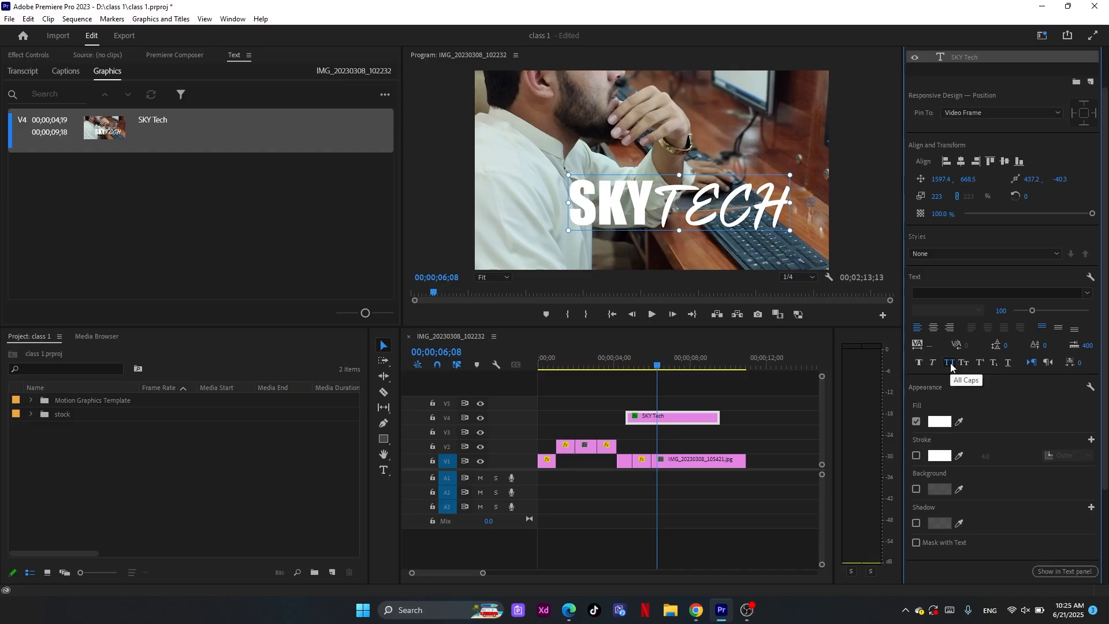
key(ctrl+z)
Try faux bold, faux italic and small caps on the SKY Tech title, switching each one off again
click(920, 365)
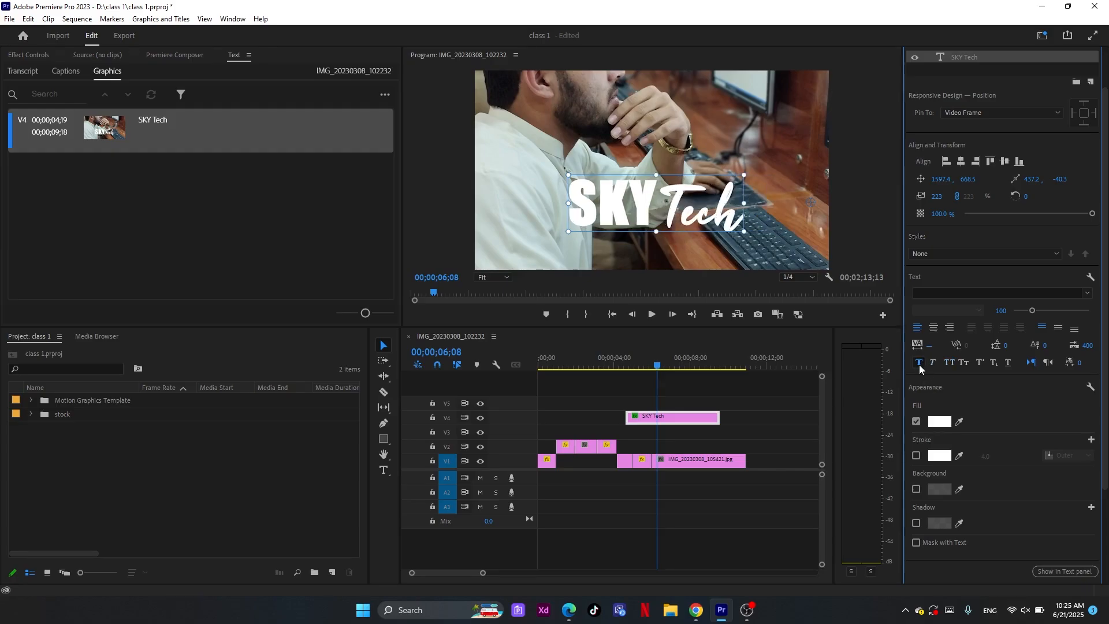
click(920, 365)
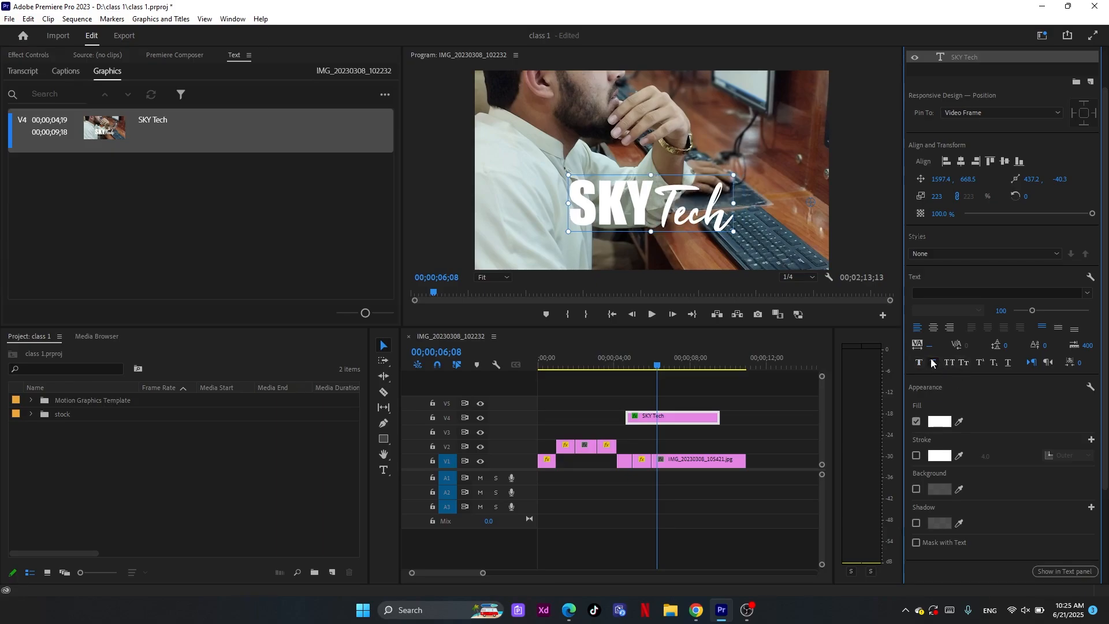
click(934, 365)
click(935, 366)
click(965, 364)
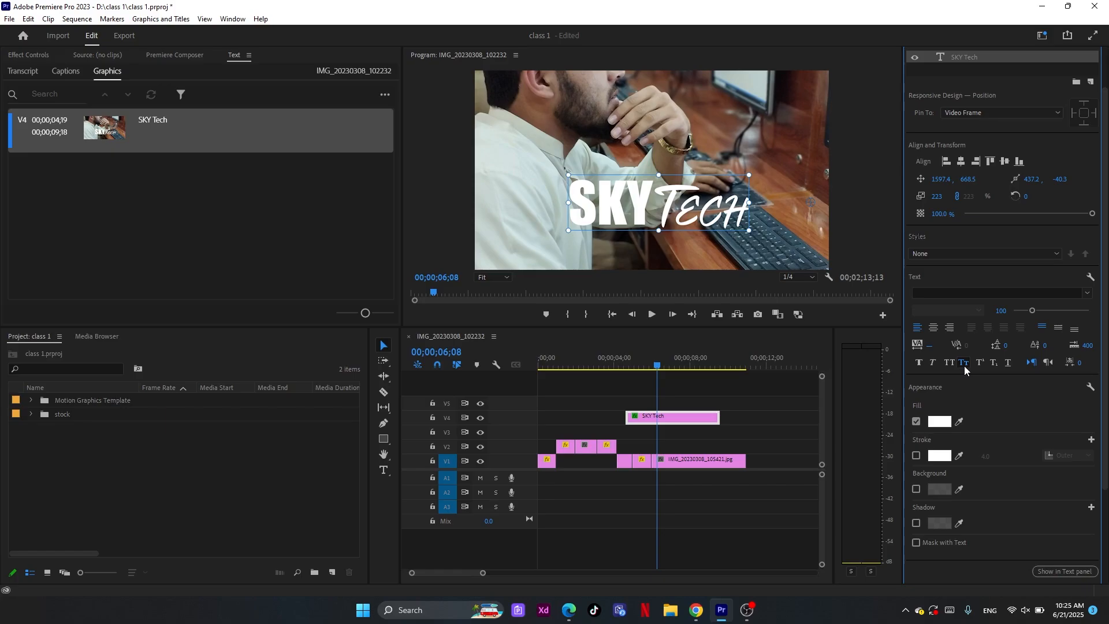
click(964, 366)
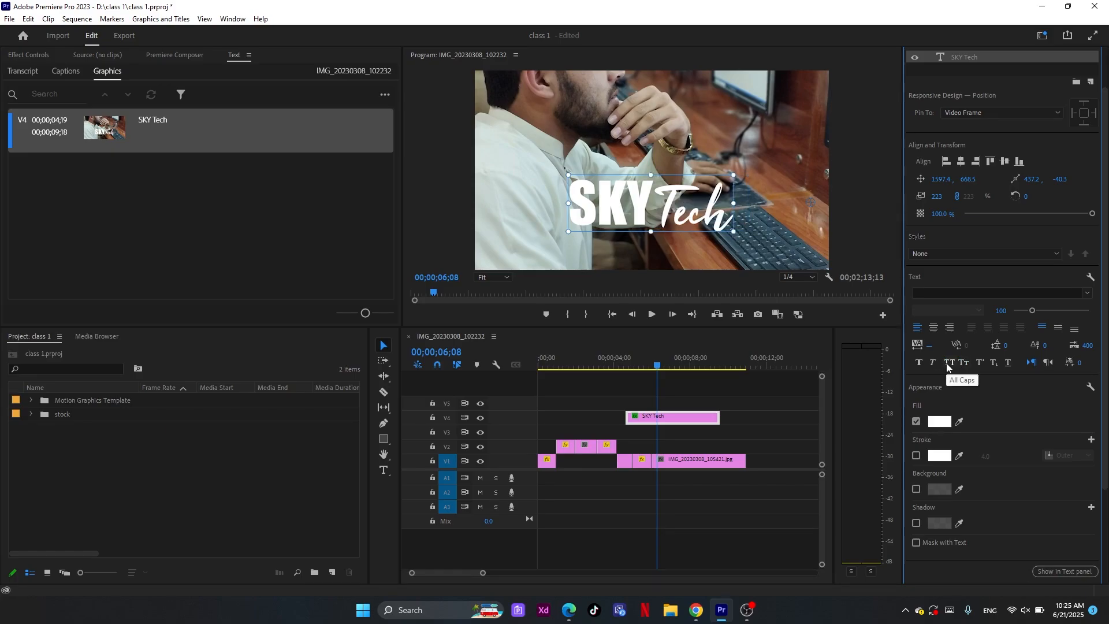
Try all caps and small caps on the SKY Tech title, switching each one off again
click(947, 364)
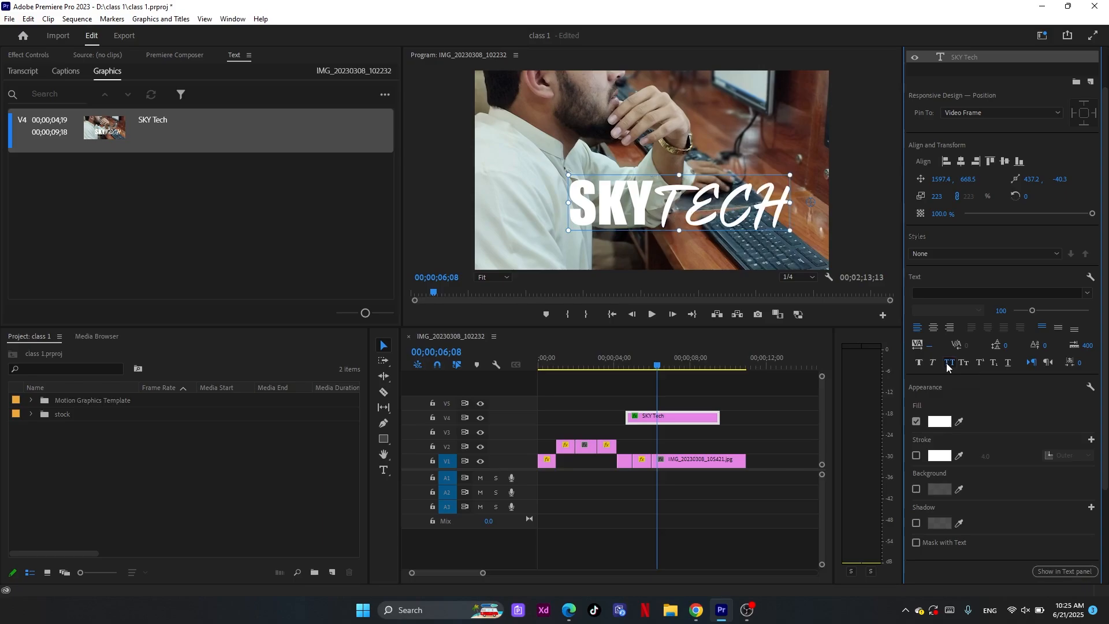
click(948, 364)
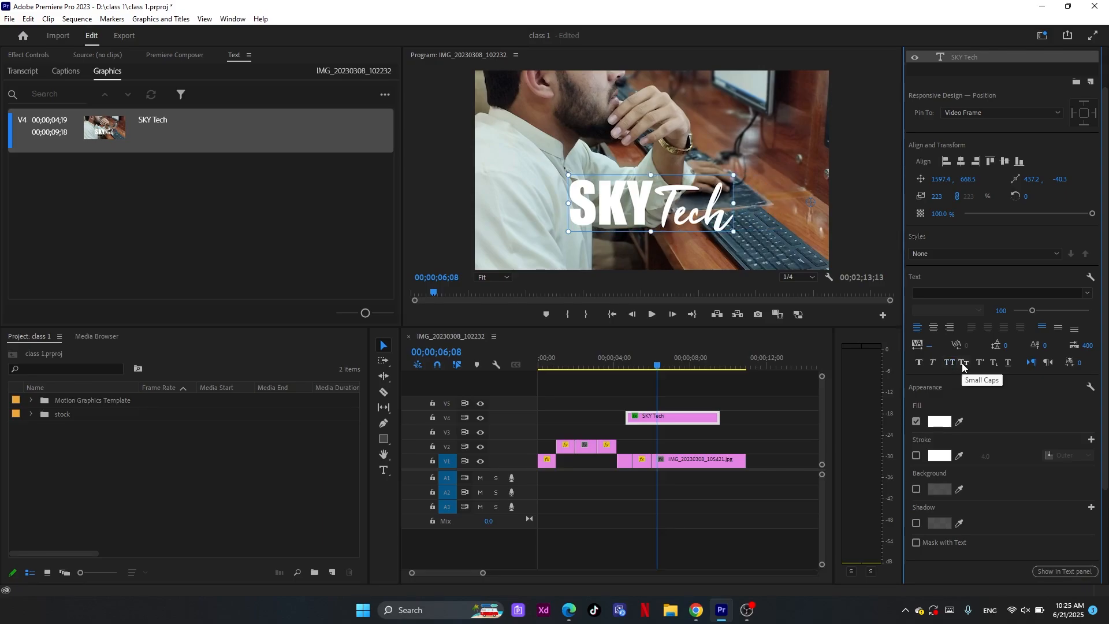
click(963, 363)
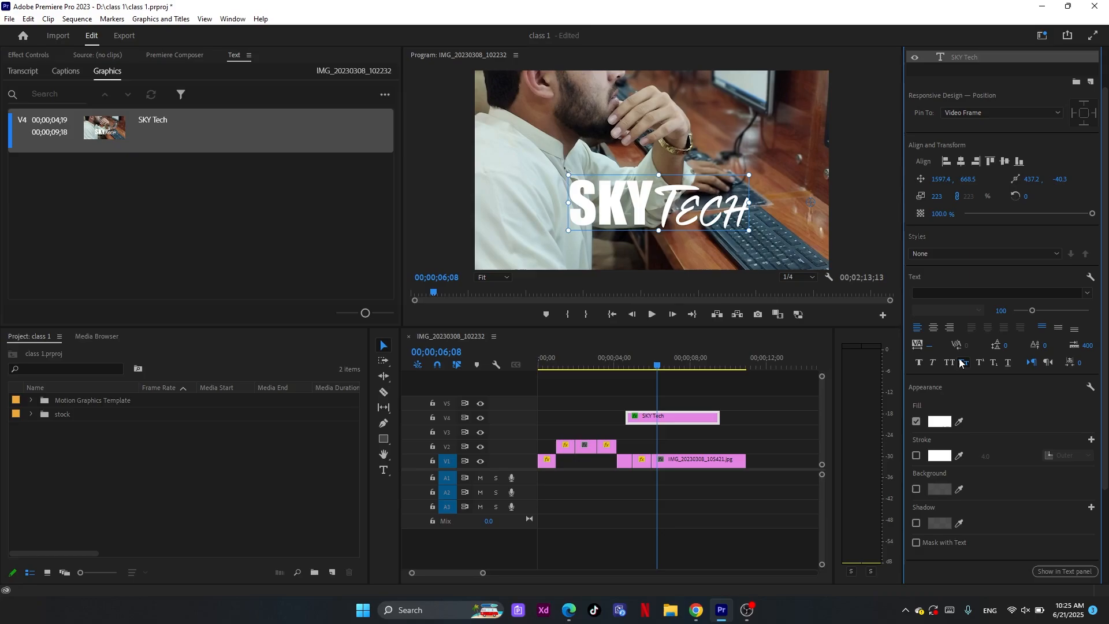
click(961, 363)
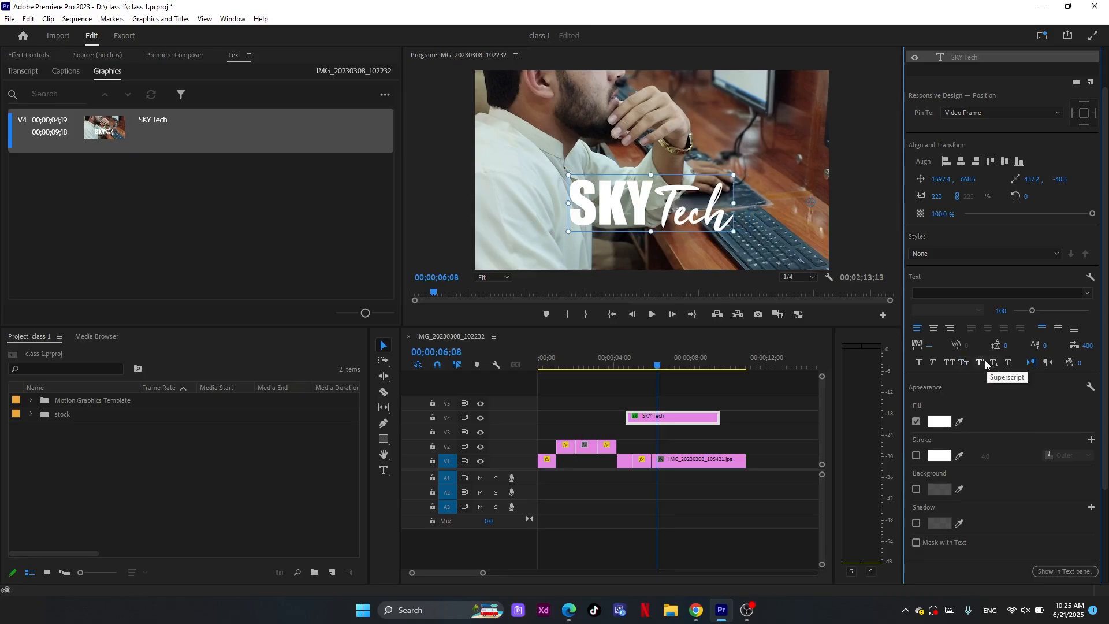
Select the letters "ech" of Tech in the title and apply superscript to them
click(692, 207)
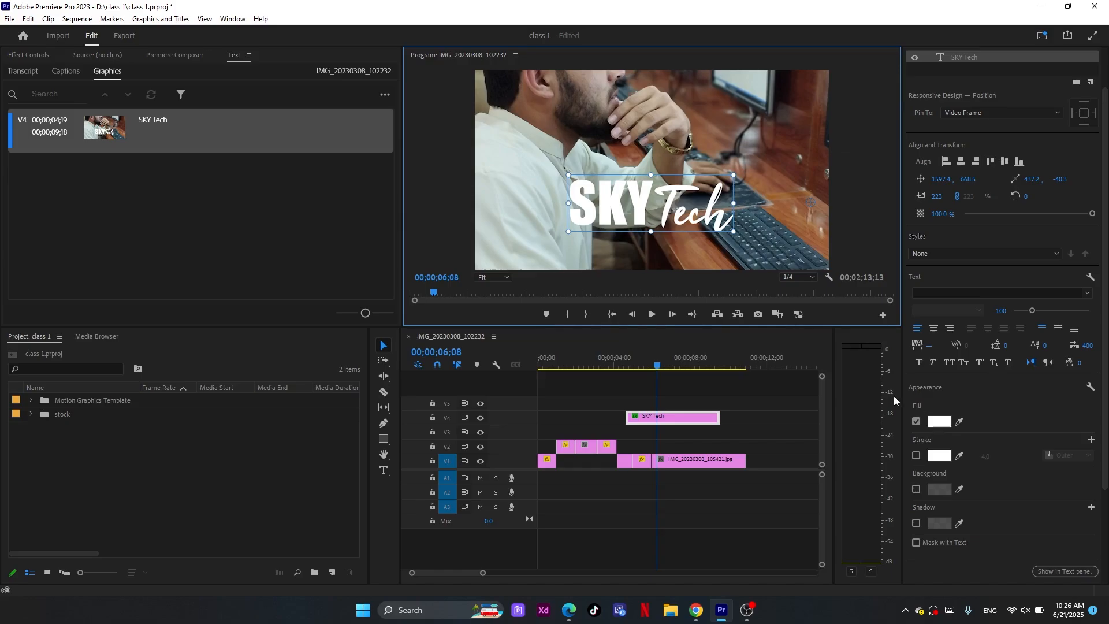
double_click(699, 212)
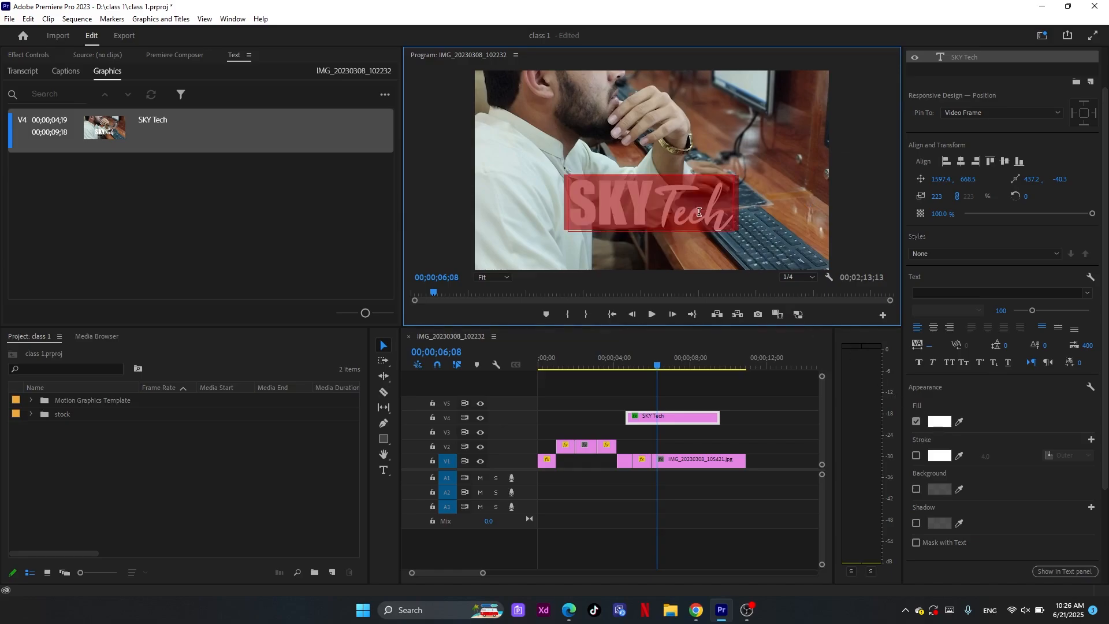
click(697, 213)
drag(686, 216, 720, 222)
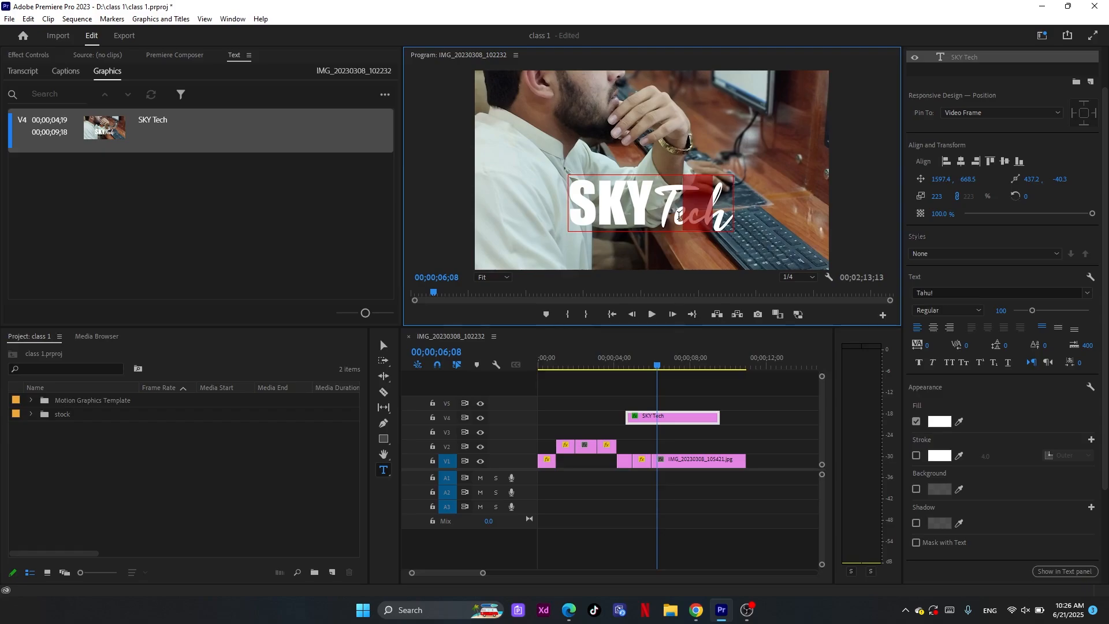
drag(679, 215, 731, 214)
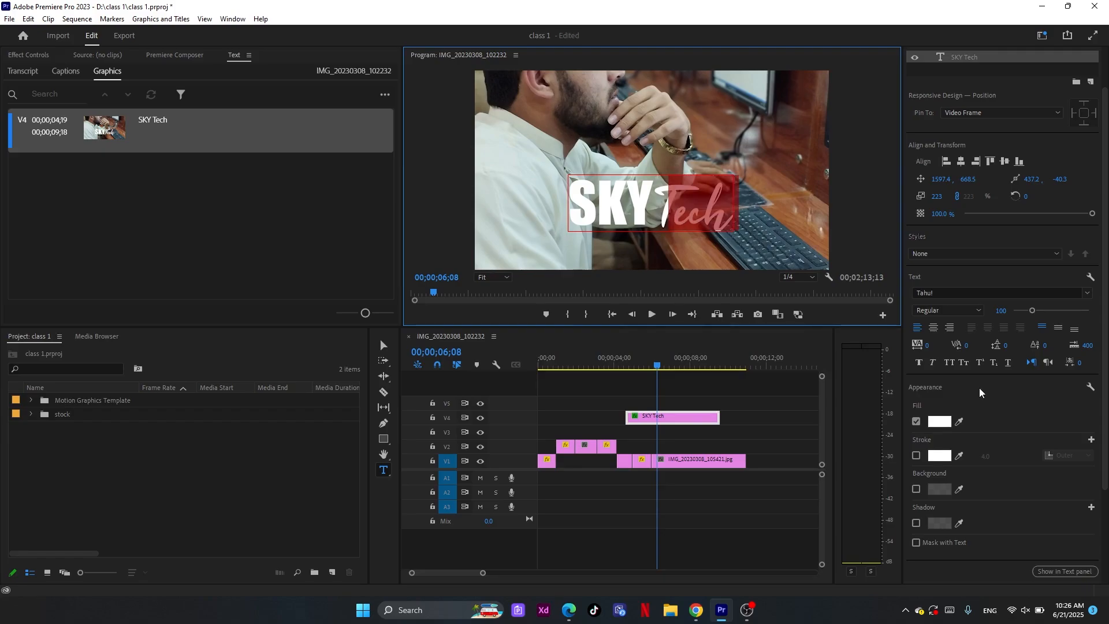
click(978, 364)
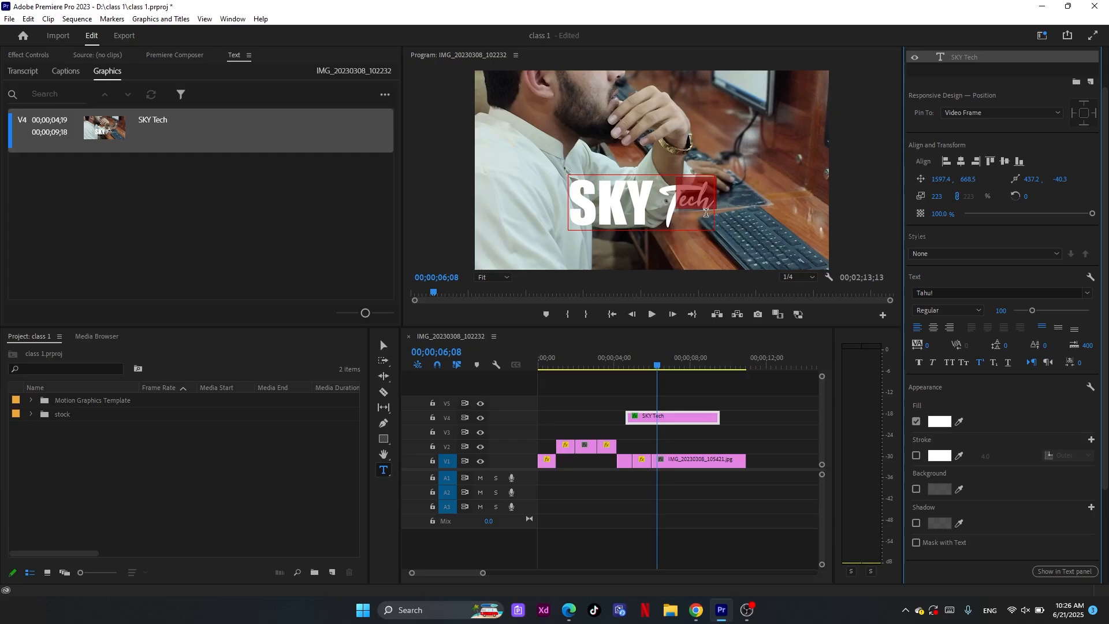
Replace the word Tech in the title with "1st", keeping the "st" in superscript
drag(673, 222, 657, 215)
click(679, 204)
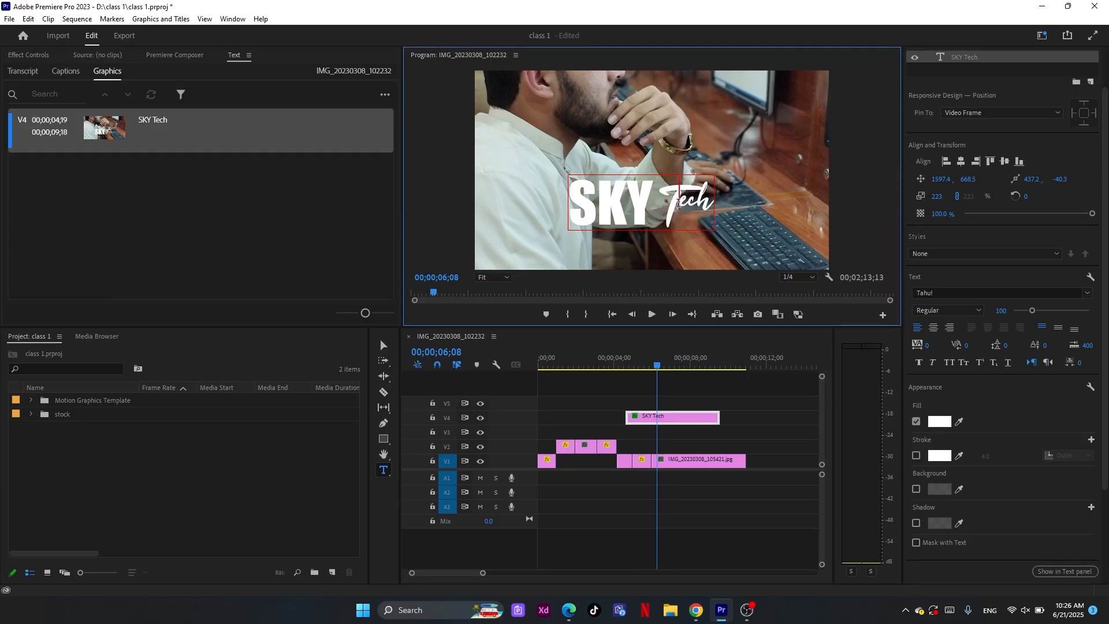
key(BackSpace)
text(1)
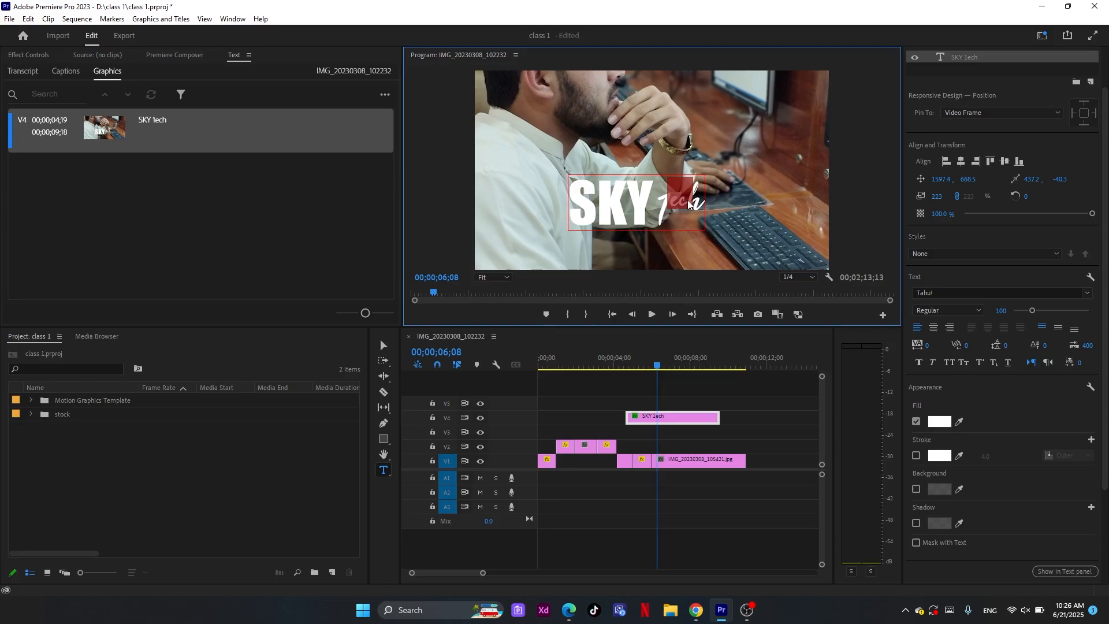
text(st)
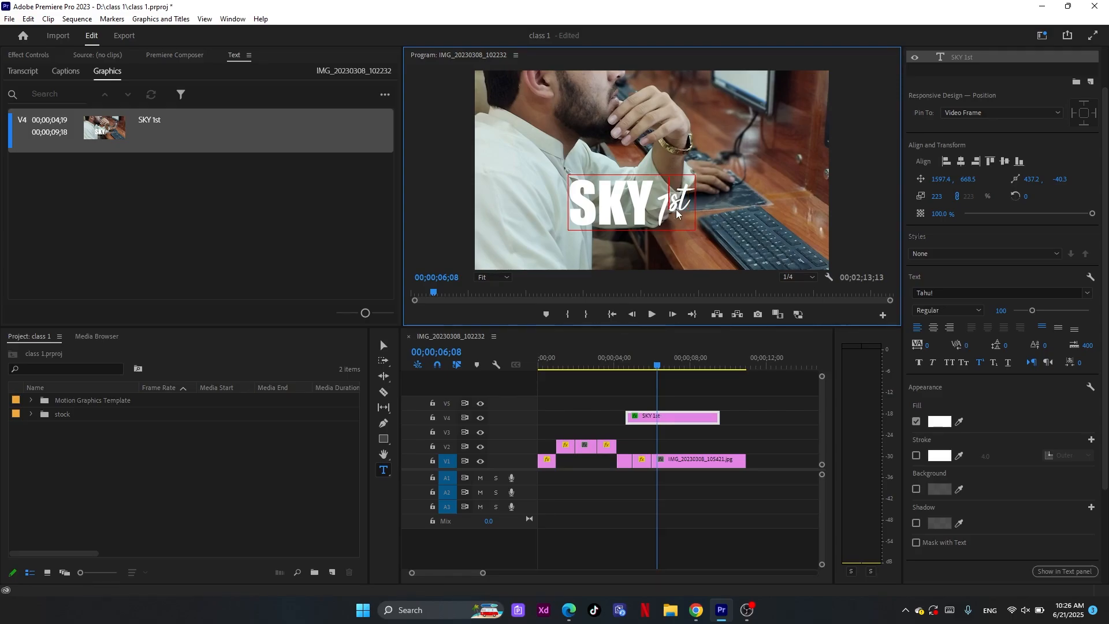
Try subscript on the "st" of 1st and switch it back to superscript
drag(676, 209, 699, 207)
click(992, 365)
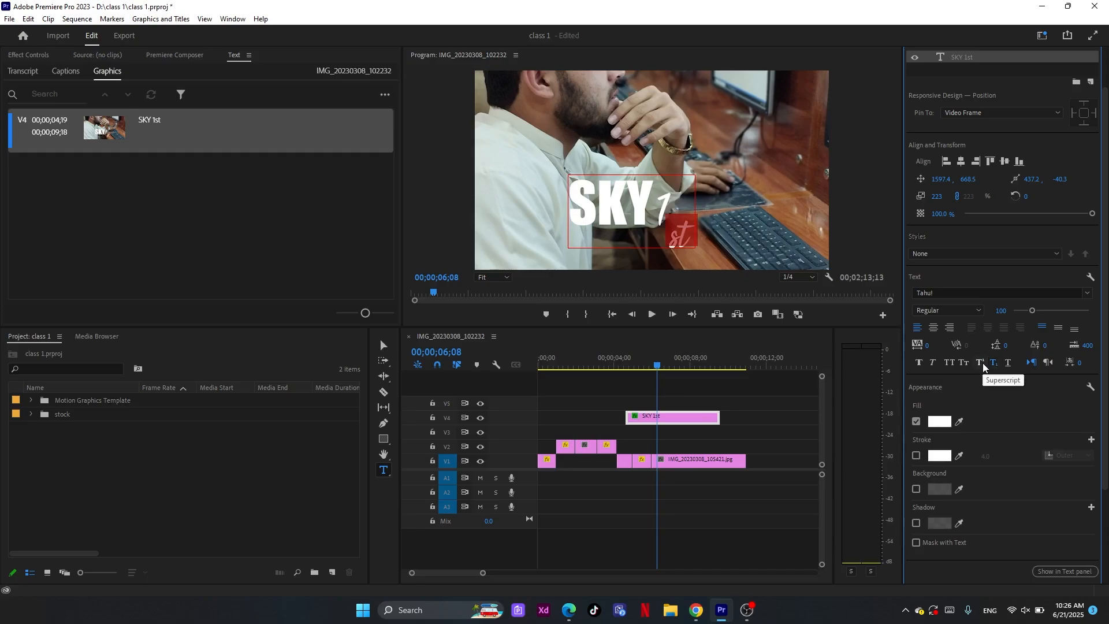
click(982, 362)
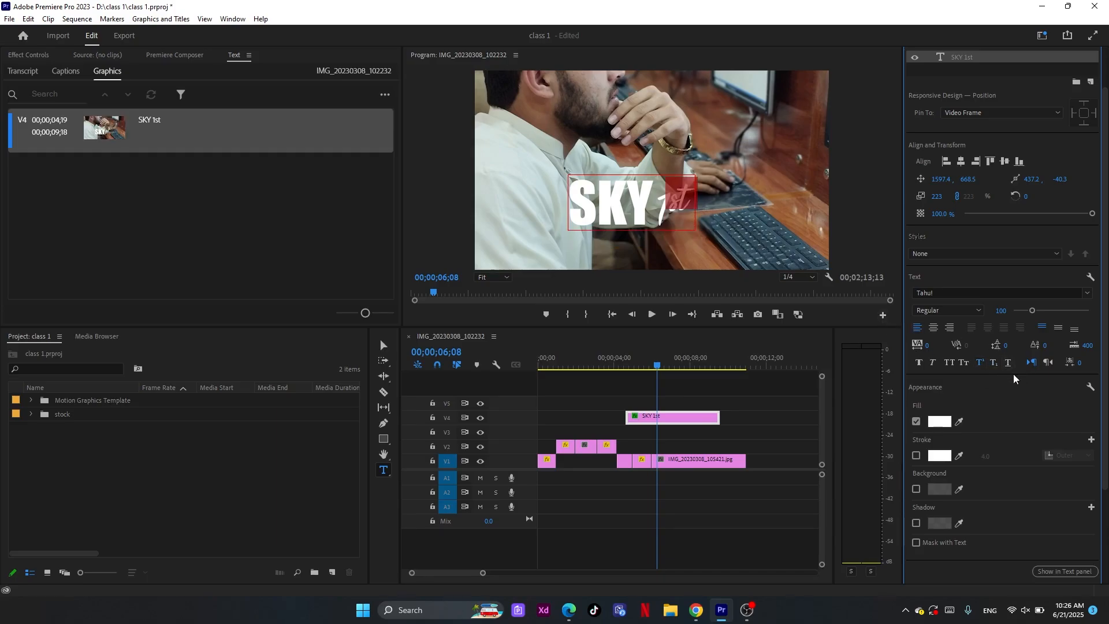
Undo the retyping as 1st and the superscript and subscript formatting in the title
click(640, 219)
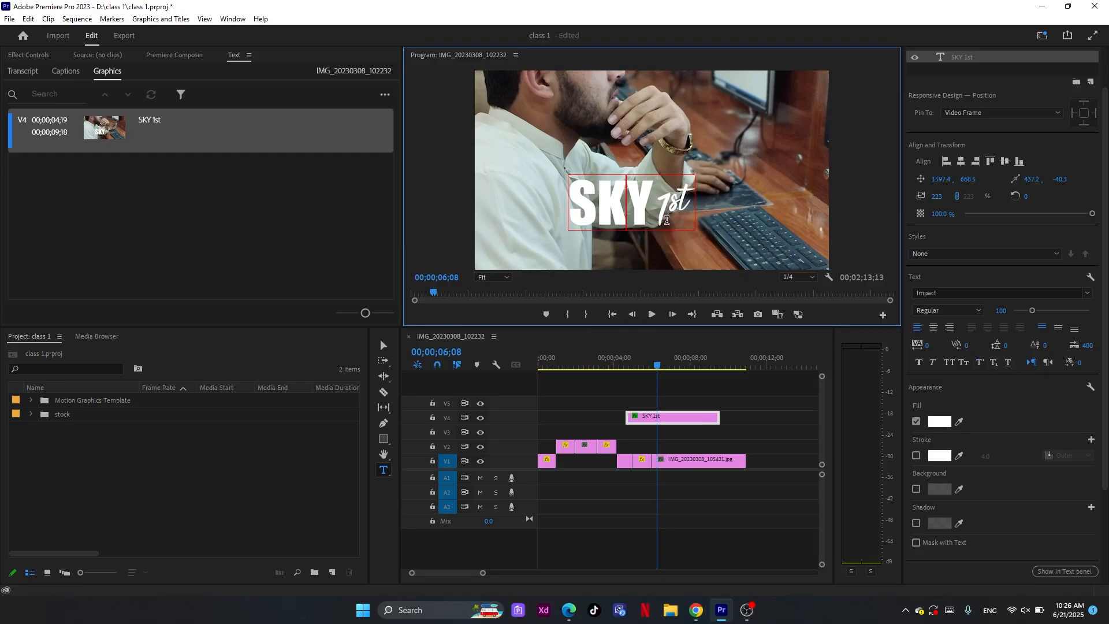
key(ctrl+z)
key(ctrl+z)
key(ctrl+z)
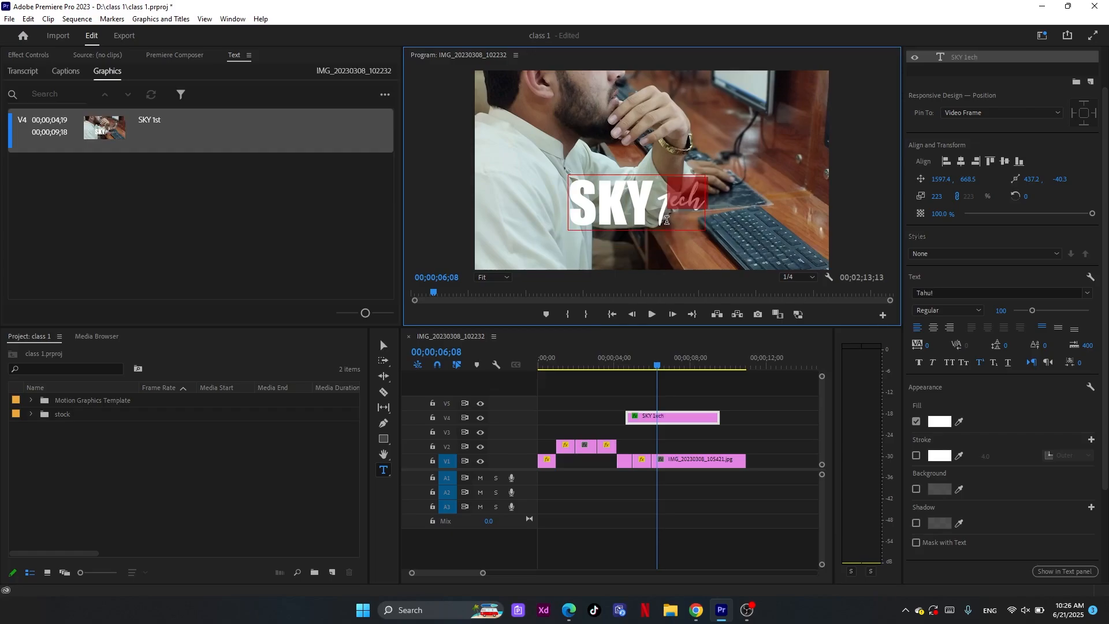
key(ctrl+z)
key(ctrl+z)
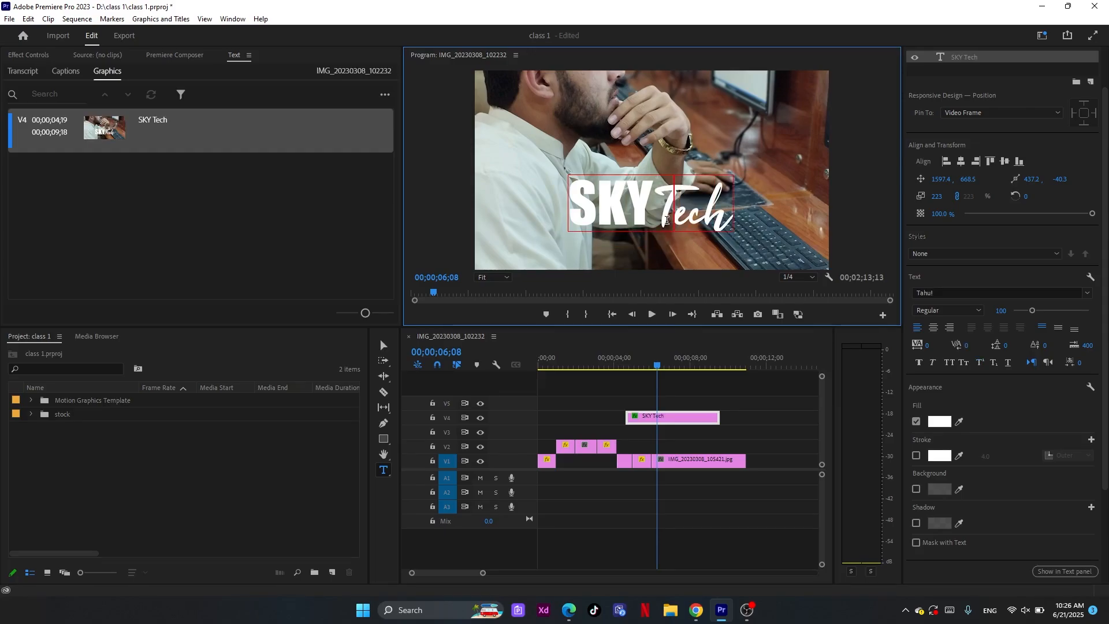
Try underlining the letters "KY Tech" in the title and remove the underline again
drag(736, 213, 593, 209)
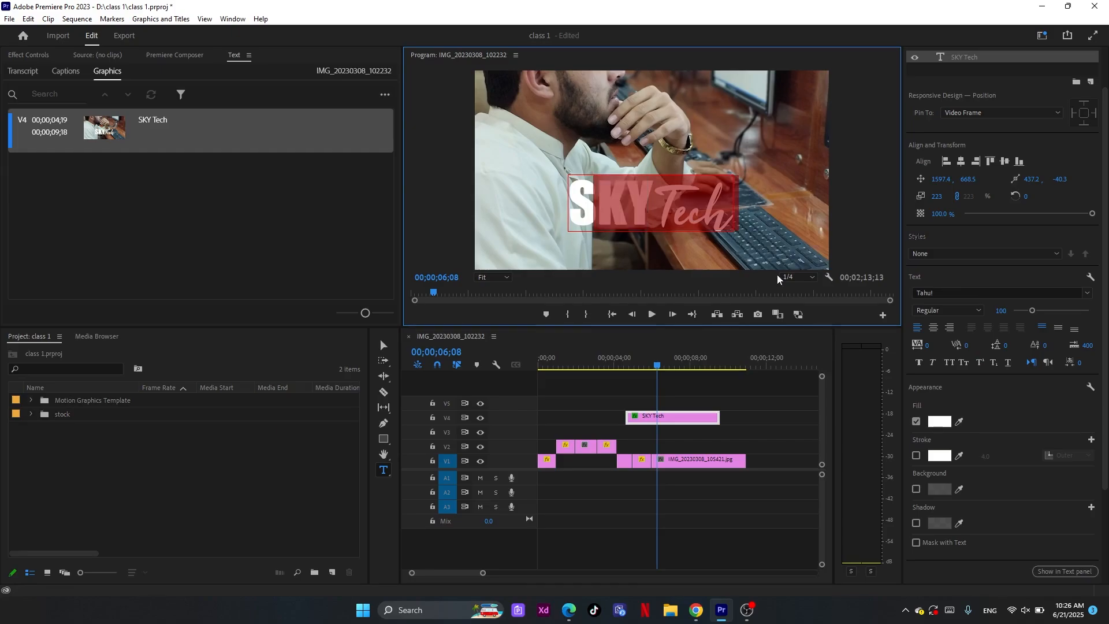
click(1011, 363)
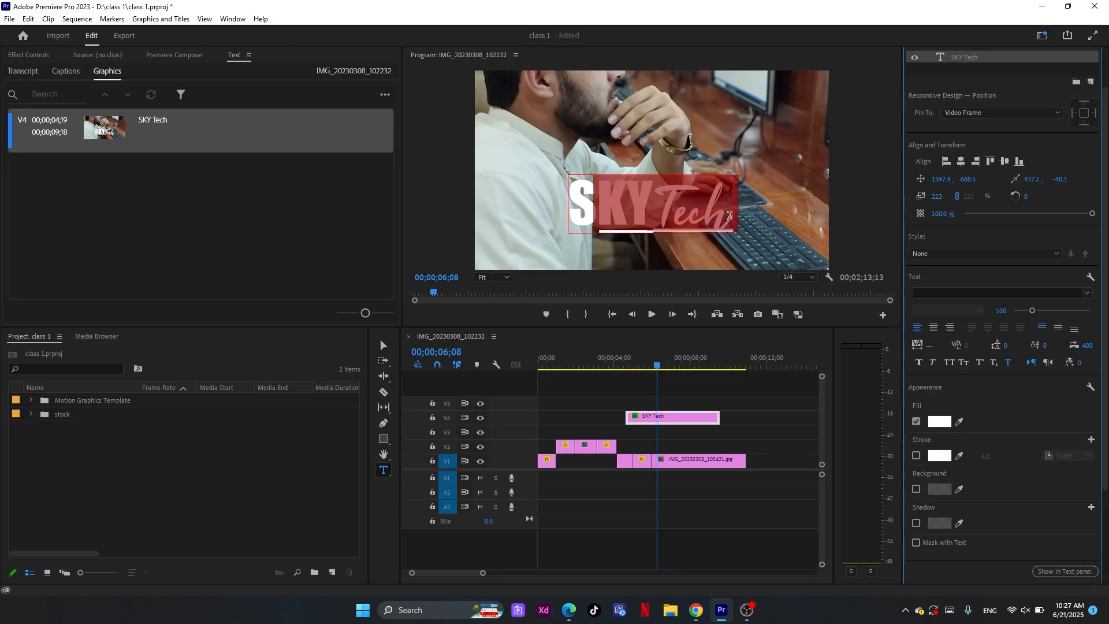
drag(730, 215, 601, 211)
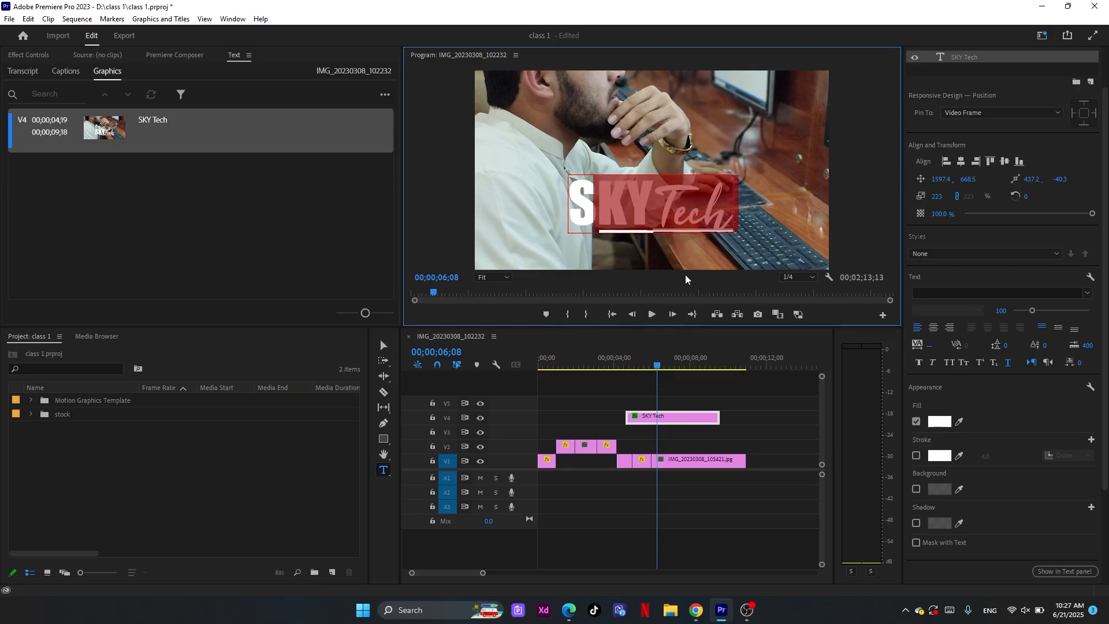
click(1008, 363)
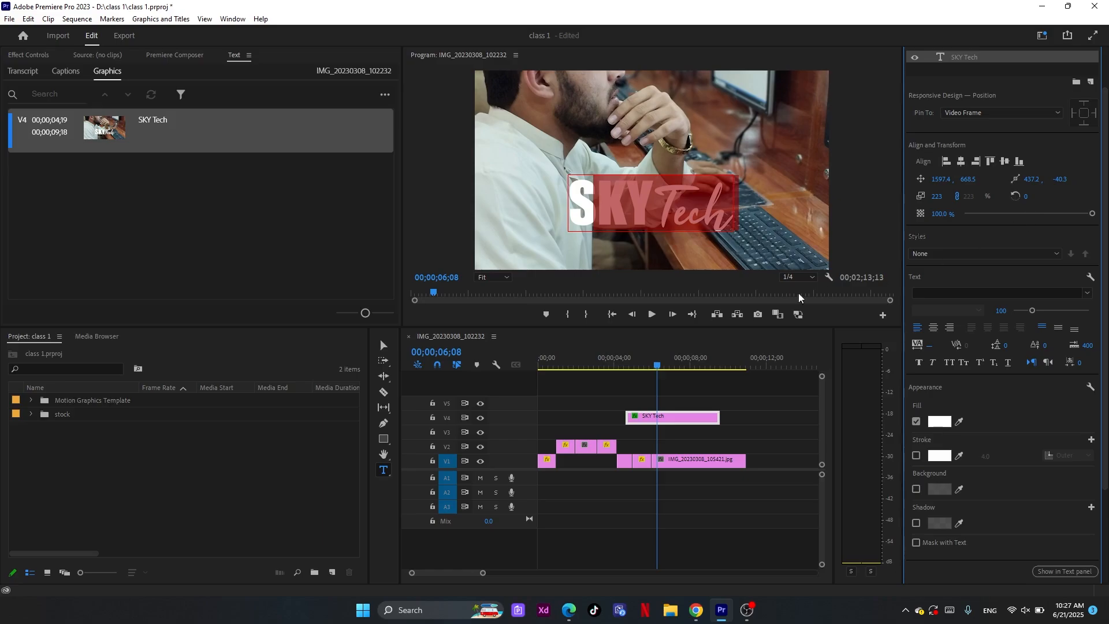
Align the SKY Tech title to the frame's vertical and horizontal centre, nudge it away and centre it both ways again
click(380, 345)
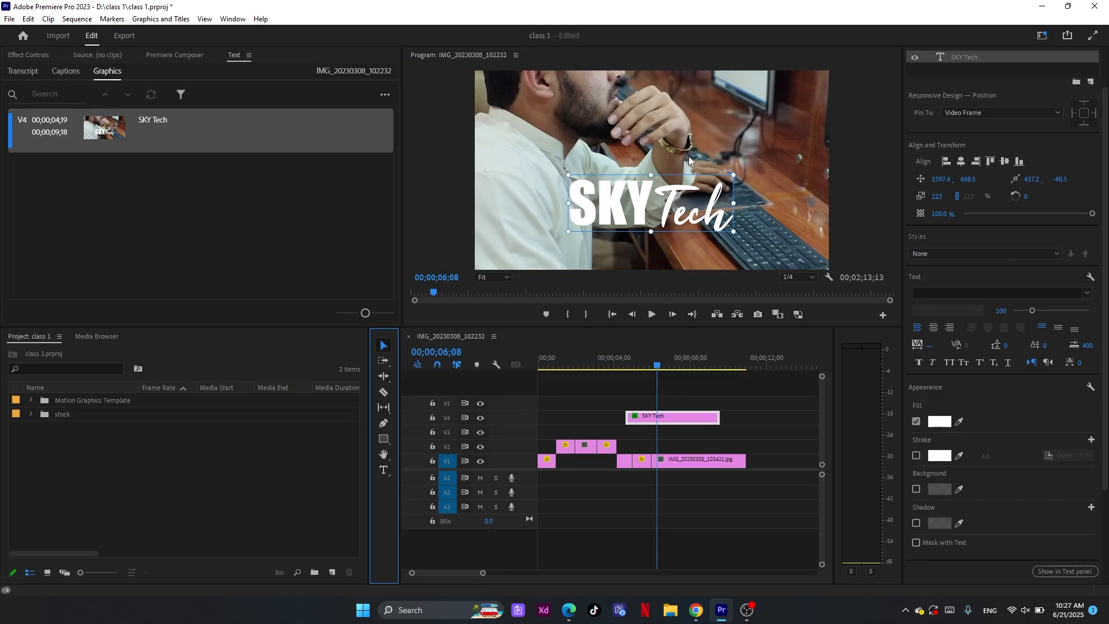
click(1004, 161)
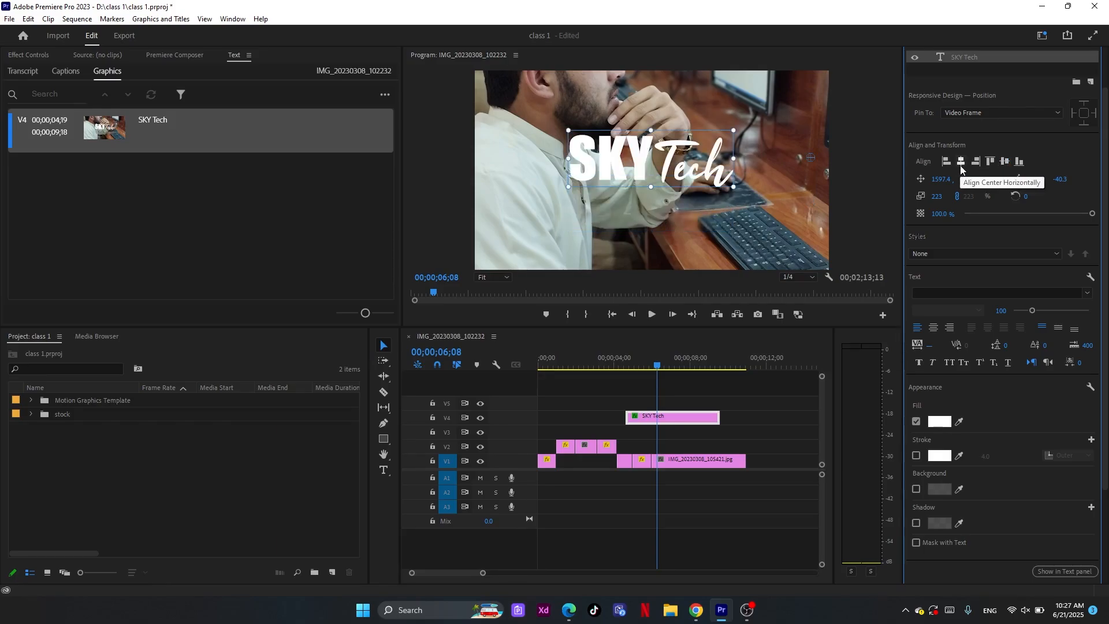
click(960, 162)
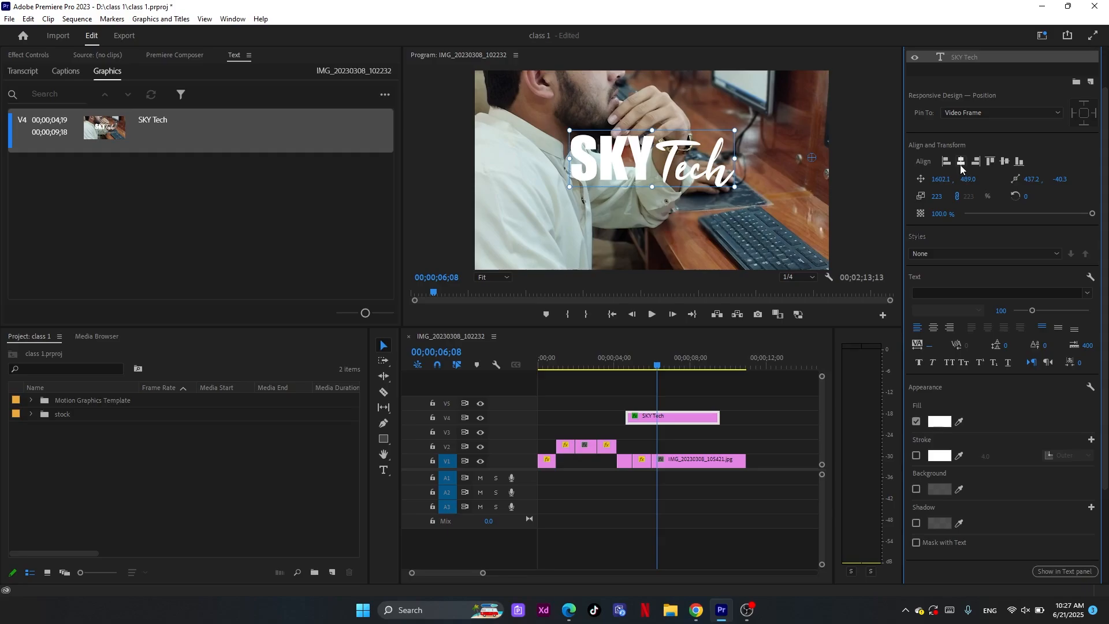
click(1006, 164)
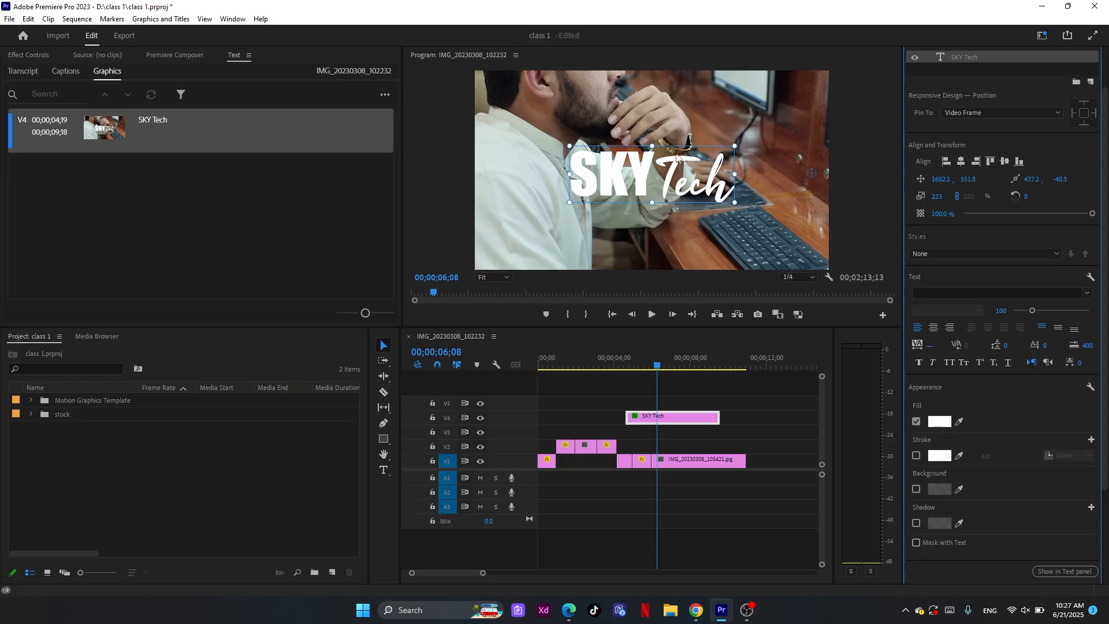
click(670, 184)
mouse_move(670, 184)
mouse_down()
mouse_move(657, 188)
mouse_move(661, 161)
mouse_move(678, 196)
mouse_up()
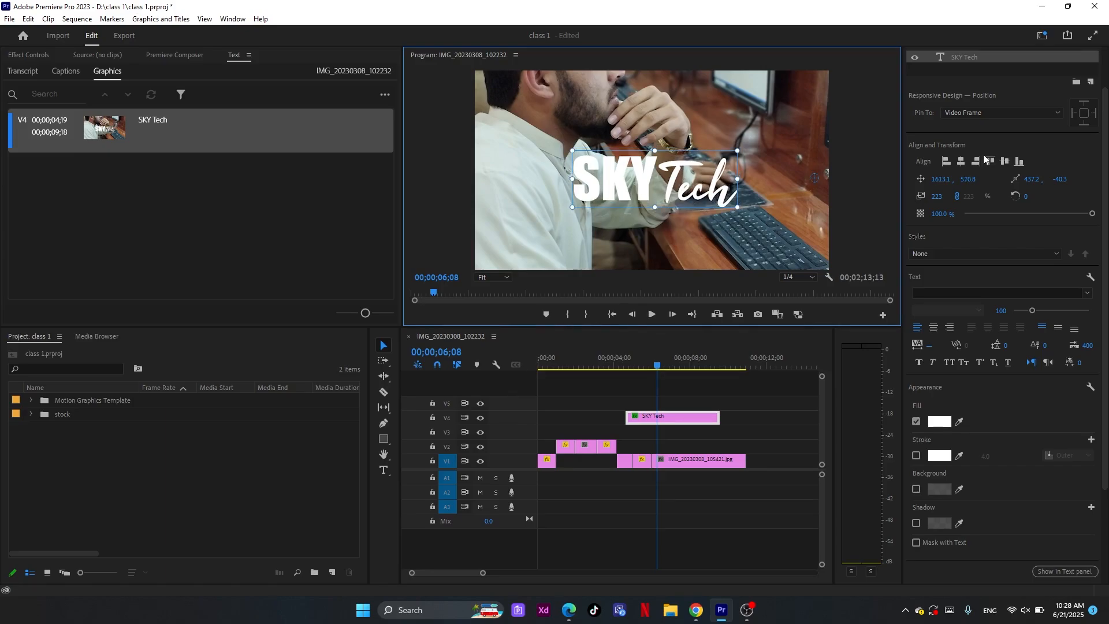
click(1005, 162)
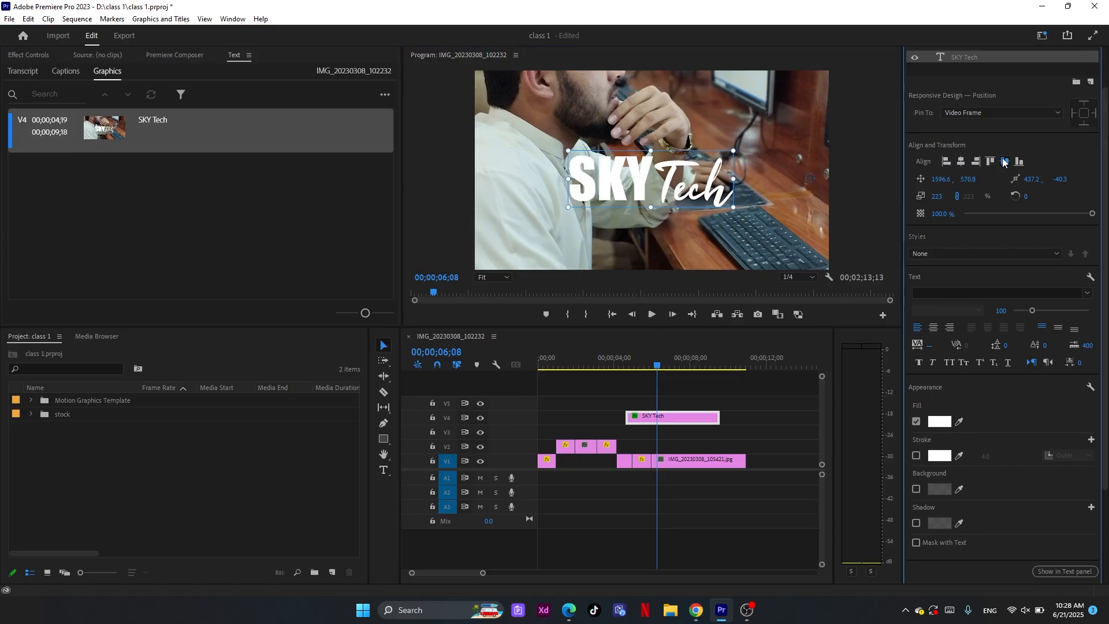
click(1005, 162)
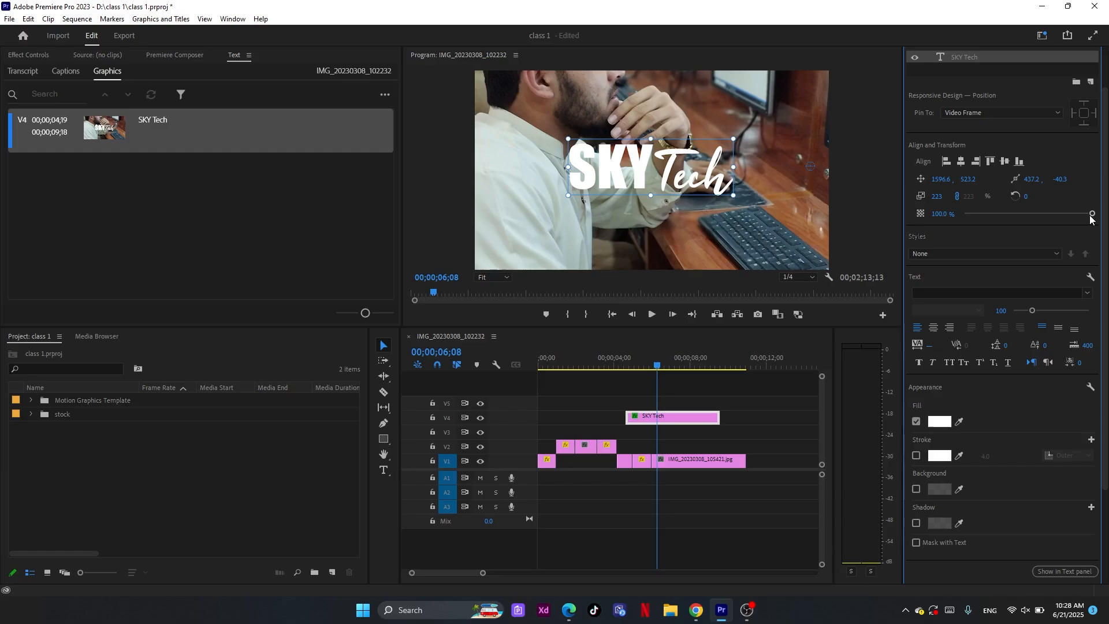
Try changing the title's opacity and bring it back to 100%
mouse_move(1091, 215)
mouse_down()
mouse_move(974, 208)
mouse_move(1106, 218)
mouse_up()
mouse_move(1093, 215)
mouse_down()
mouse_move(1042, 221)
mouse_move(1108, 220)
mouse_up()
drag(1069, 230, 1091, 214)
Set the title's fill to solid green 077A04
click(939, 421)
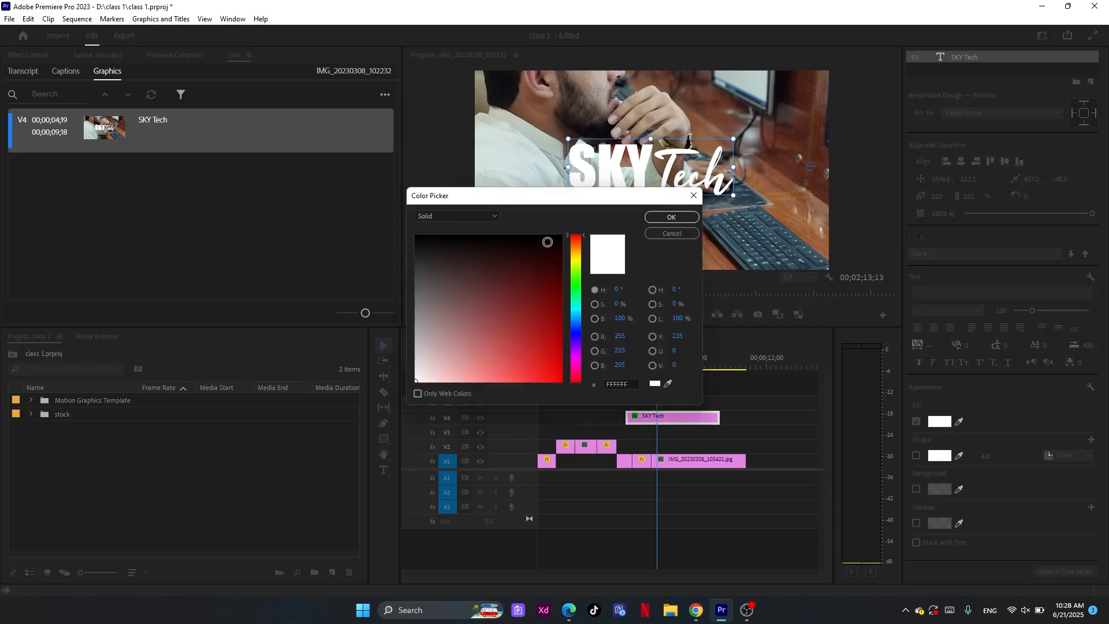
click(548, 265)
click(574, 285)
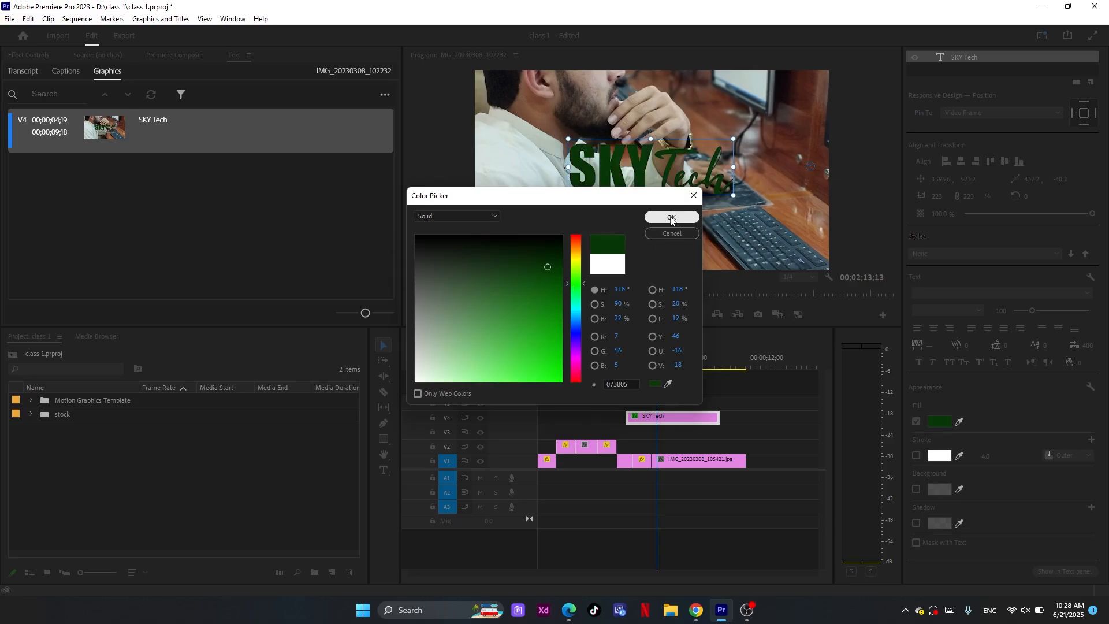
click(557, 305)
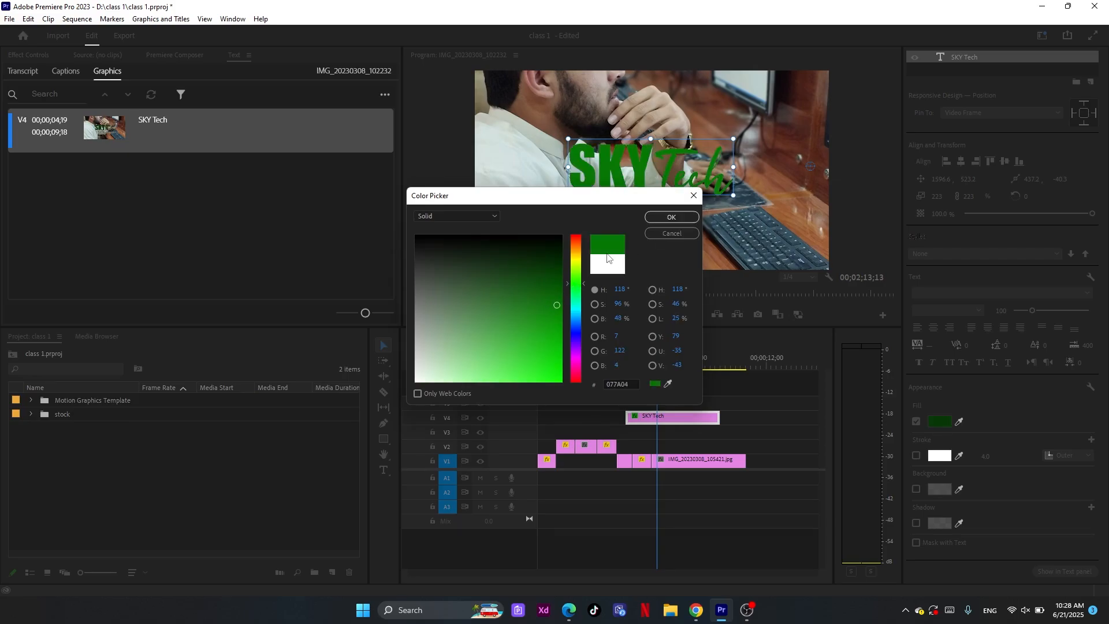
click(671, 218)
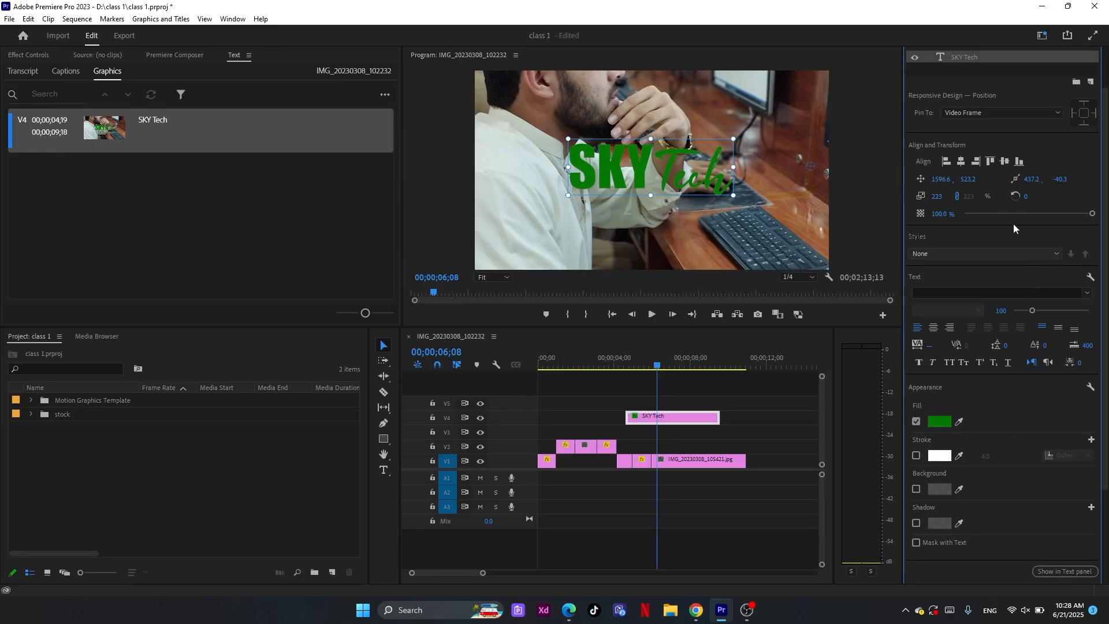
Try rotating the title by its rotation value and freehand in the frame, undoing each rotation
drag(1026, 196, 1038, 197)
key(ctrl+z)
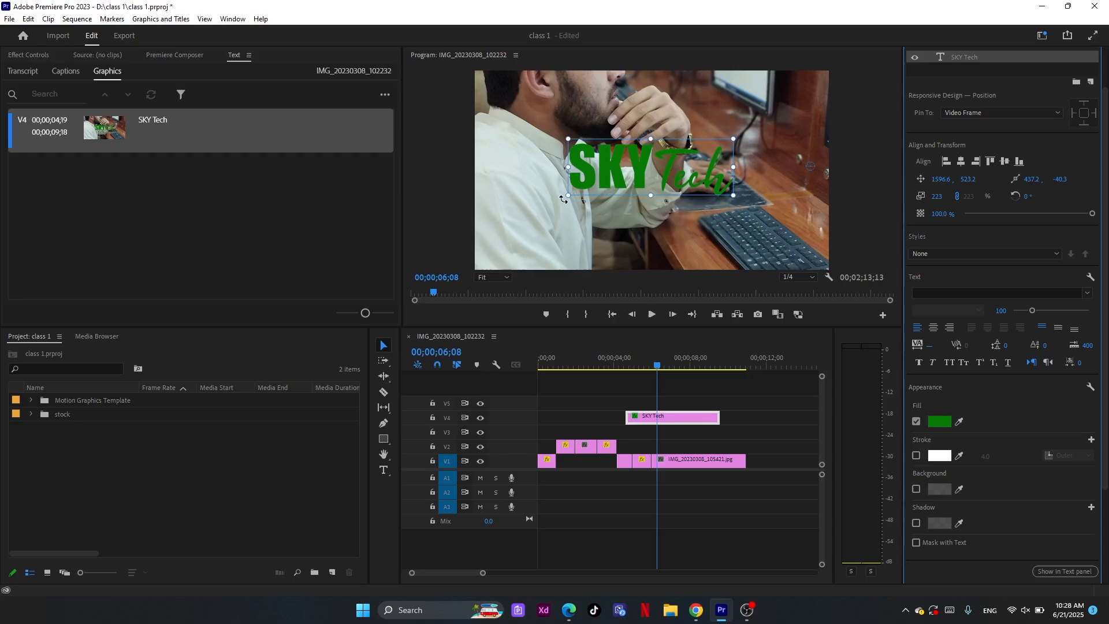
drag(562, 196, 574, 168)
key(ctrl+z)
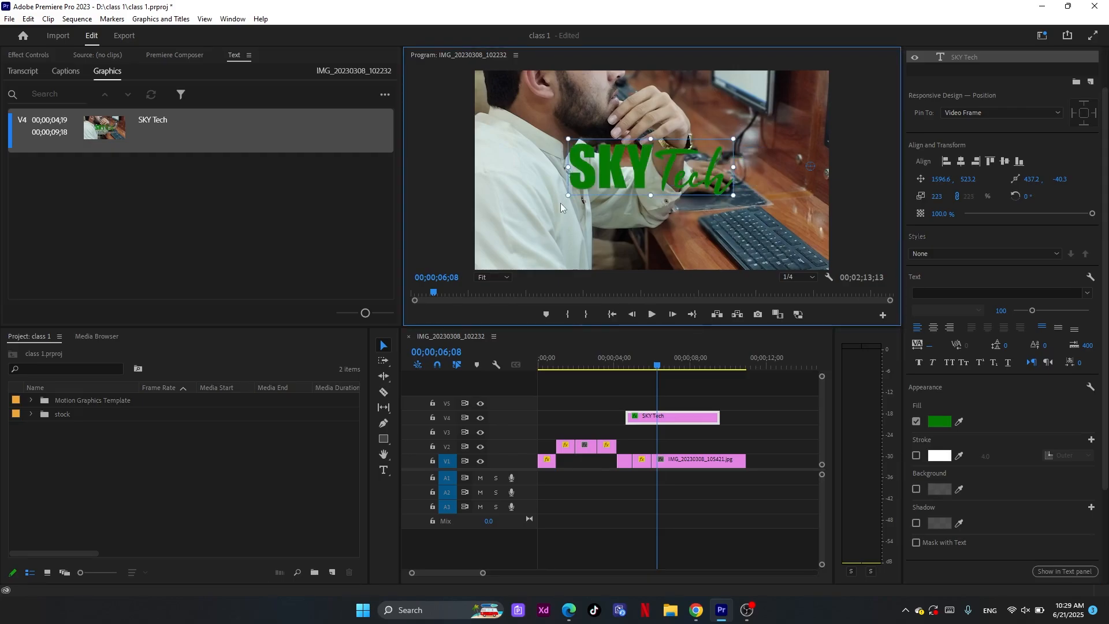
drag(555, 183, 588, 239)
key(ctrl+z)
mouse_move(1027, 196)
mouse_down()
mouse_move(1050, 196)
mouse_move(1041, 196)
mouse_up()
key(ctrl+z)
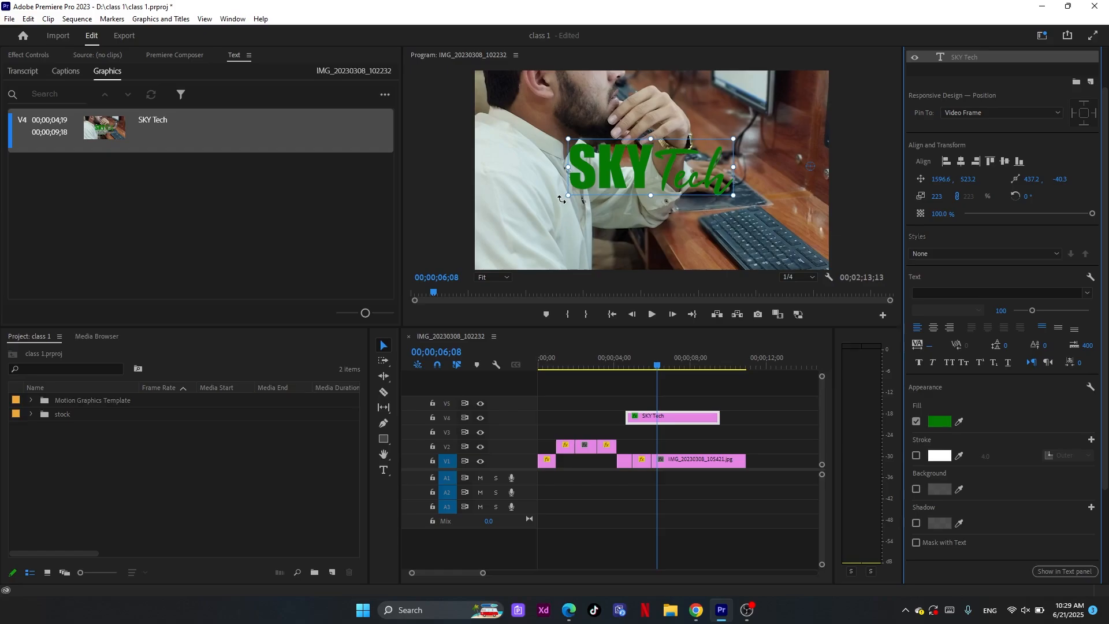
Undo a trial freehand rotation of the title and move its anchor point to the middle of the text
drag(561, 199, 694, 60)
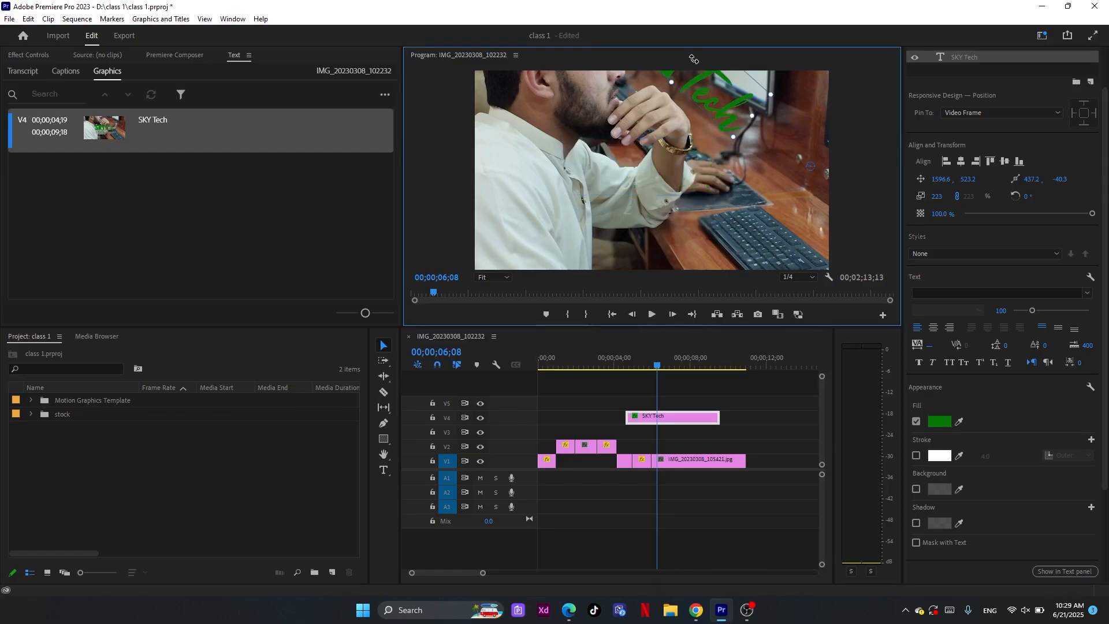
key(ctrl+z)
click(811, 169)
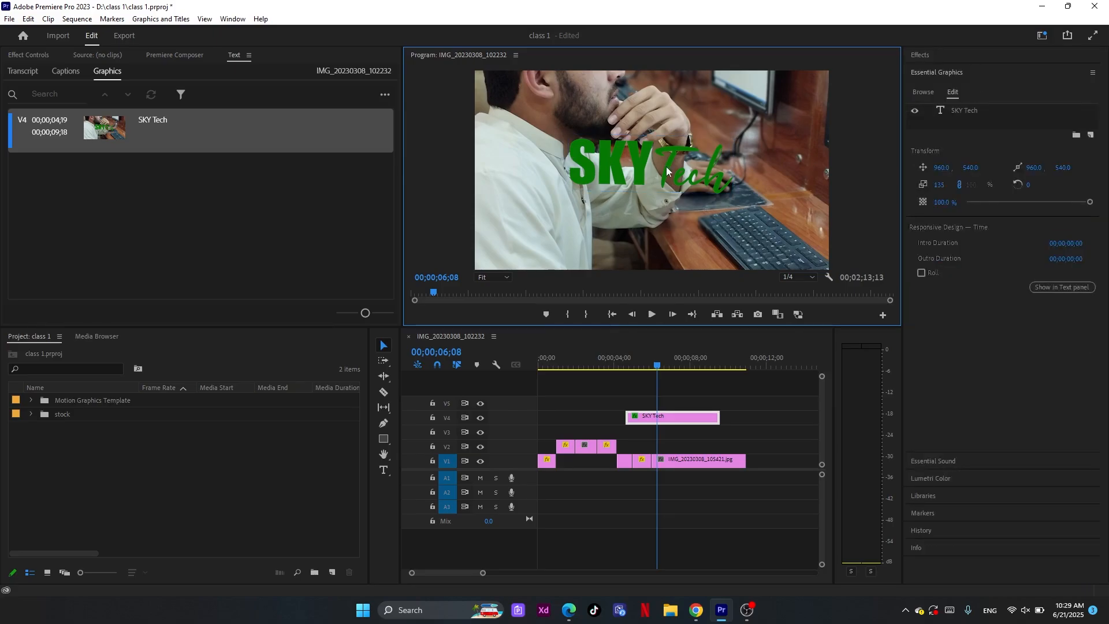
click(667, 166)
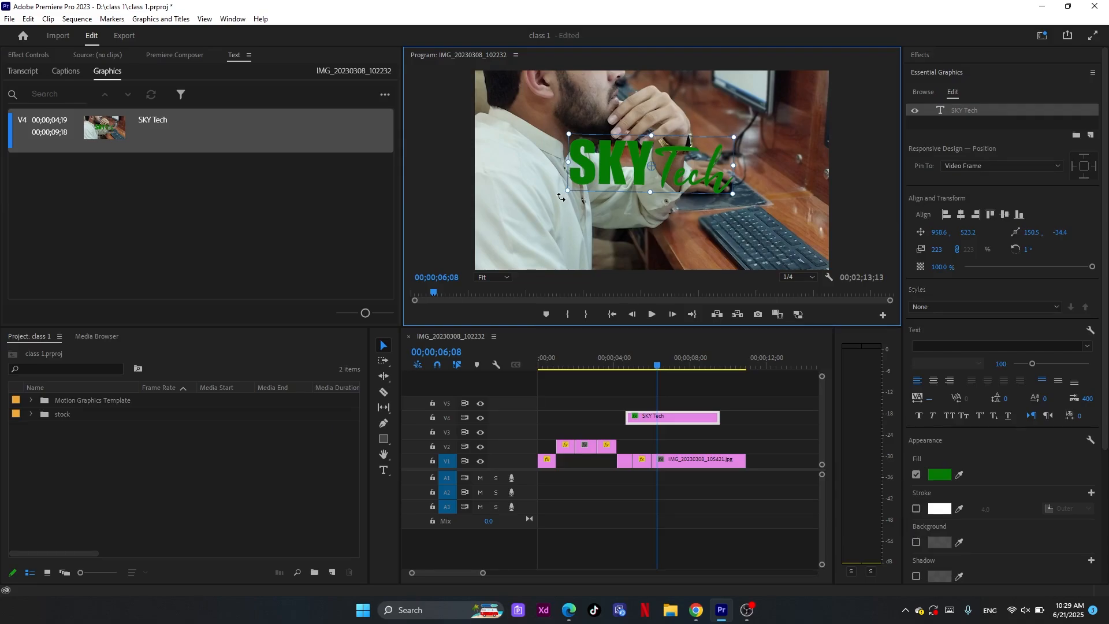
Try rotating the title freehand around its centred anchor point and set its rotation to 0°
drag(560, 197, 577, 231)
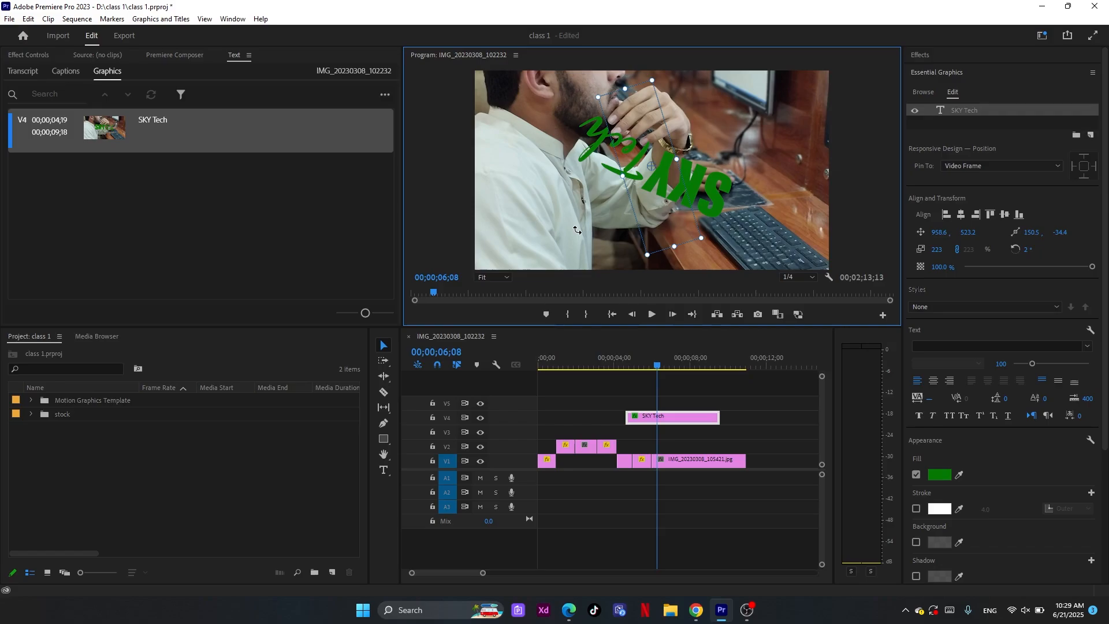
click(1040, 249)
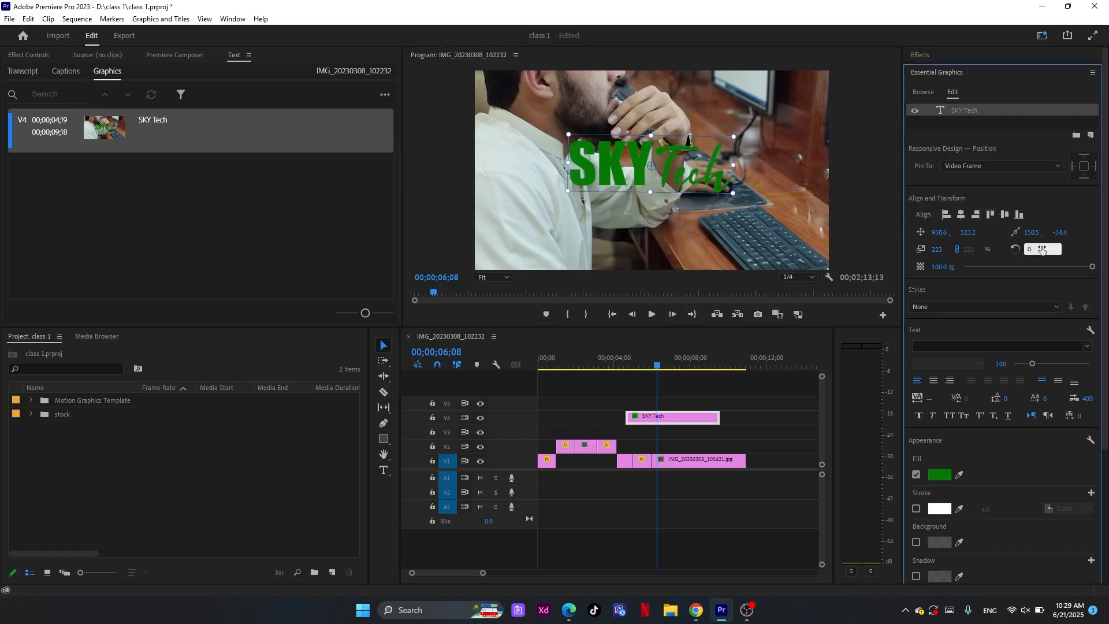
text(0)
key(Return)
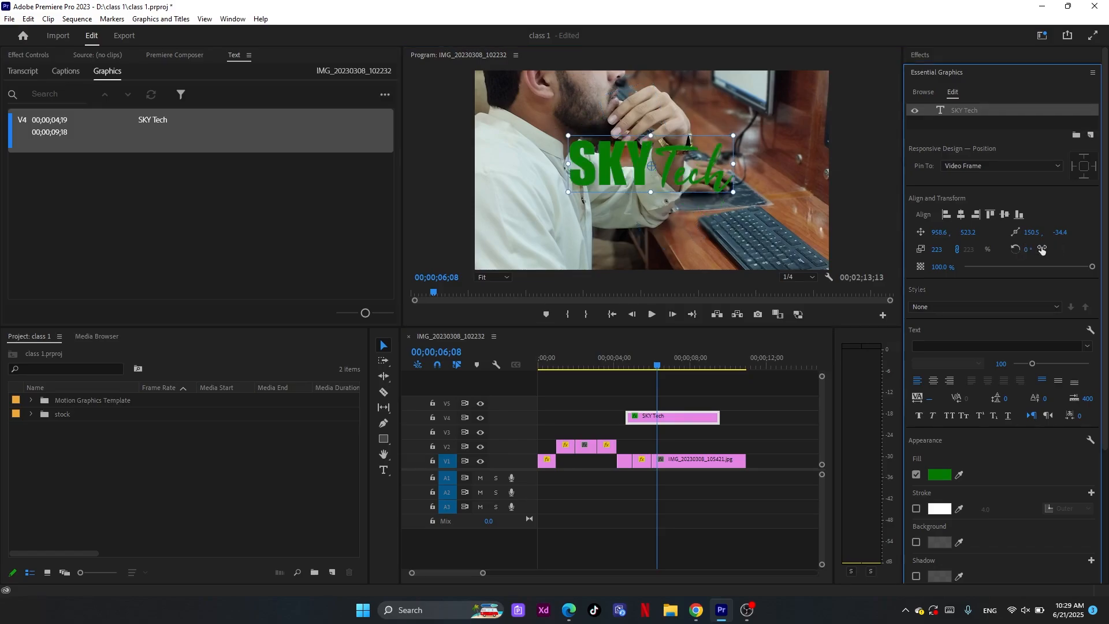
Enable a stroke on the title, try several colours for it and settle on solid black 000000
click(917, 508)
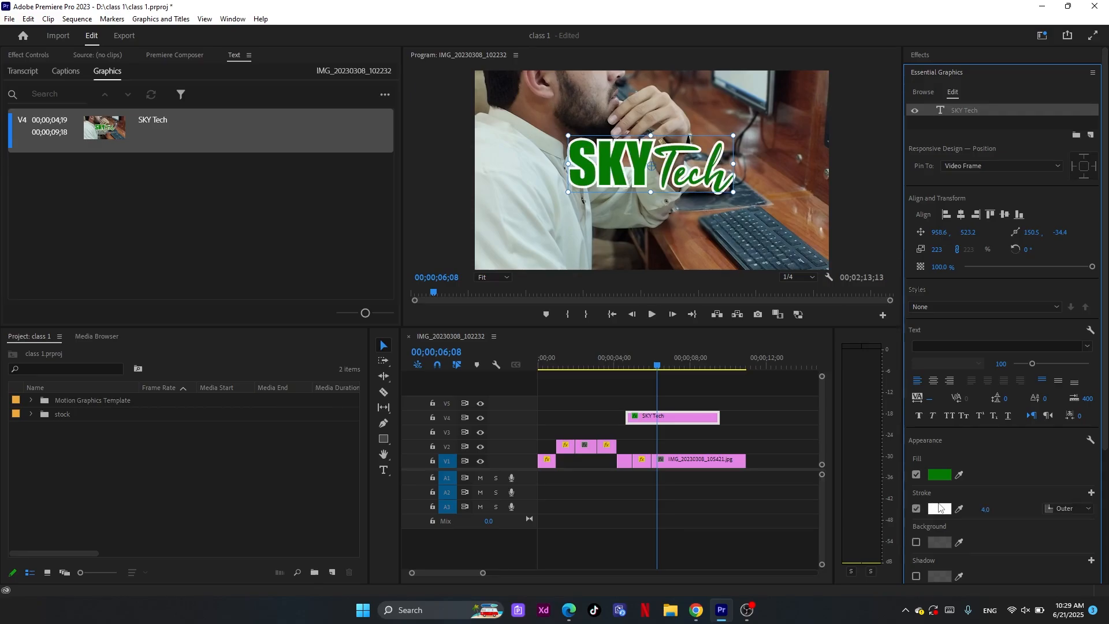
click(939, 508)
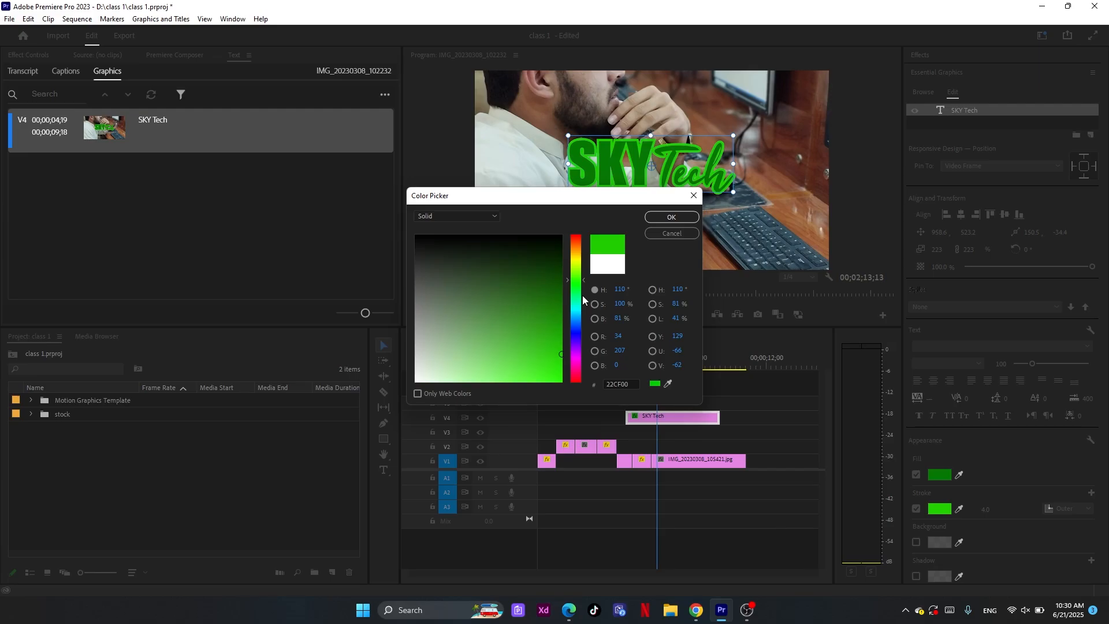
drag(582, 296, 579, 273)
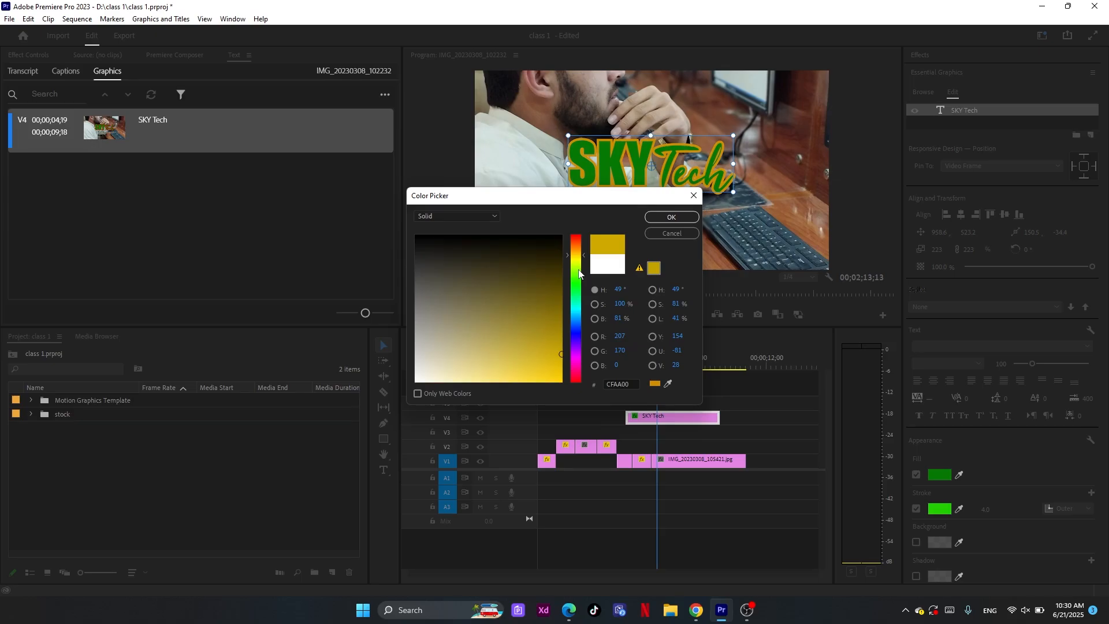
drag(580, 272, 579, 296)
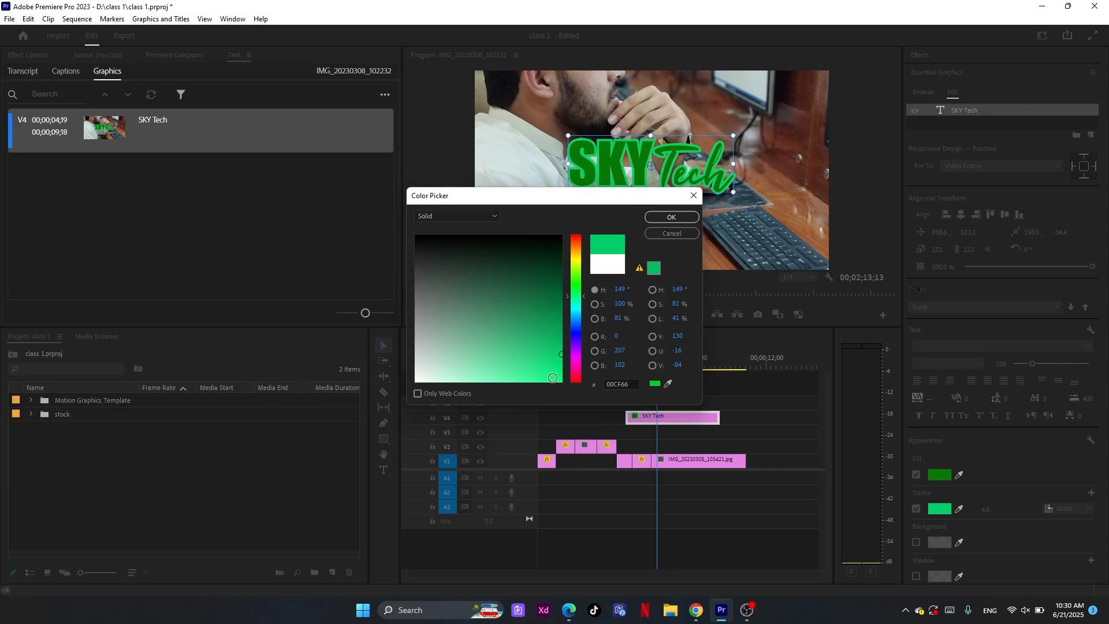
click(577, 331)
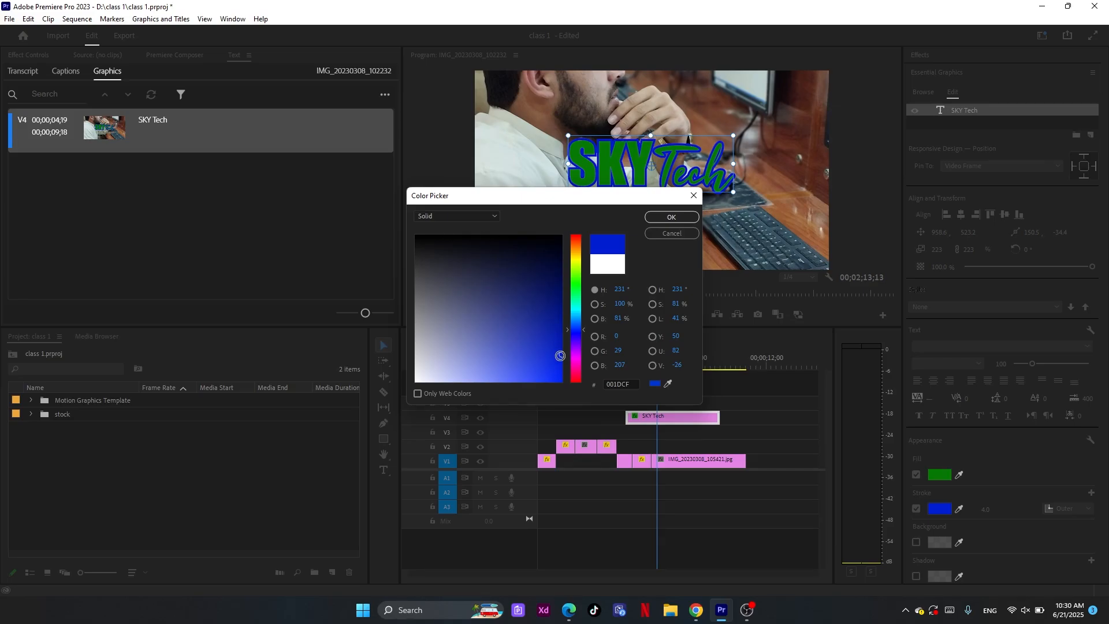
mouse_move(561, 355)
mouse_down()
mouse_move(537, 344)
mouse_move(538, 328)
mouse_up()
mouse_move(541, 322)
mouse_down()
mouse_move(549, 292)
mouse_move(520, 385)
mouse_move(472, 352)
mouse_up()
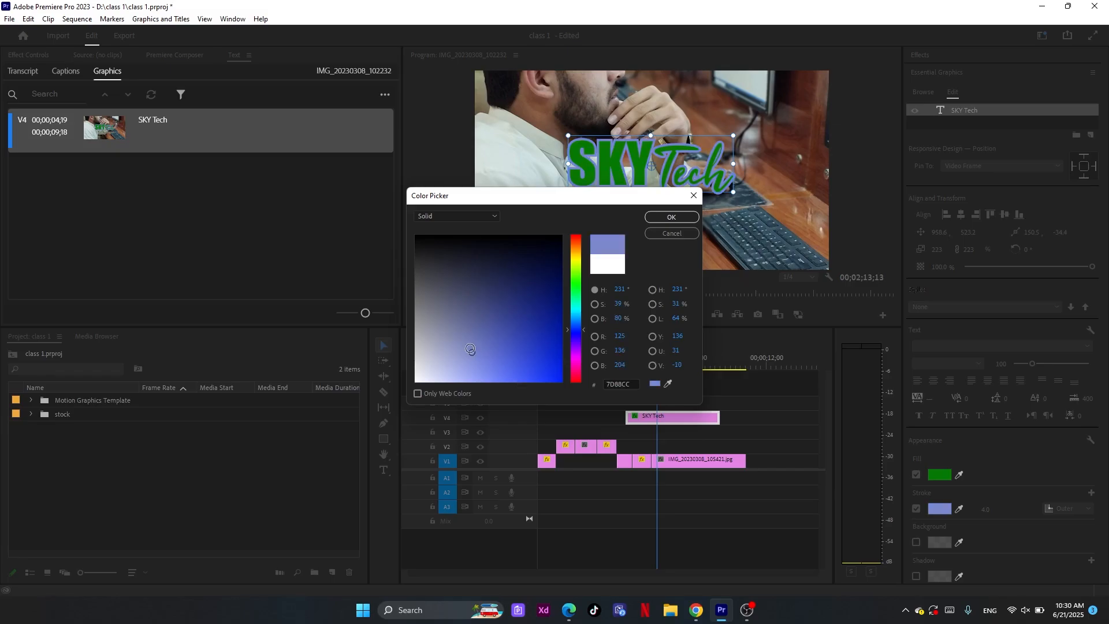
mouse_move(470, 349)
mouse_down()
mouse_move(420, 364)
mouse_move(394, 392)
mouse_up()
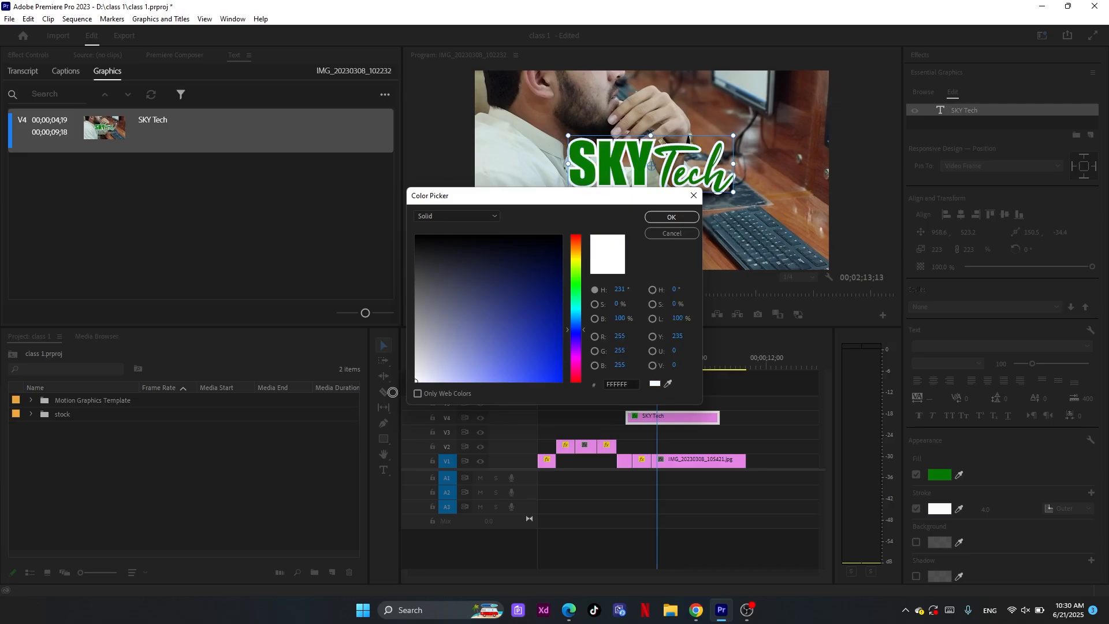
mouse_move(387, 388)
mouse_down()
mouse_move(369, 280)
mouse_move(370, 289)
mouse_move(373, 194)
mouse_up()
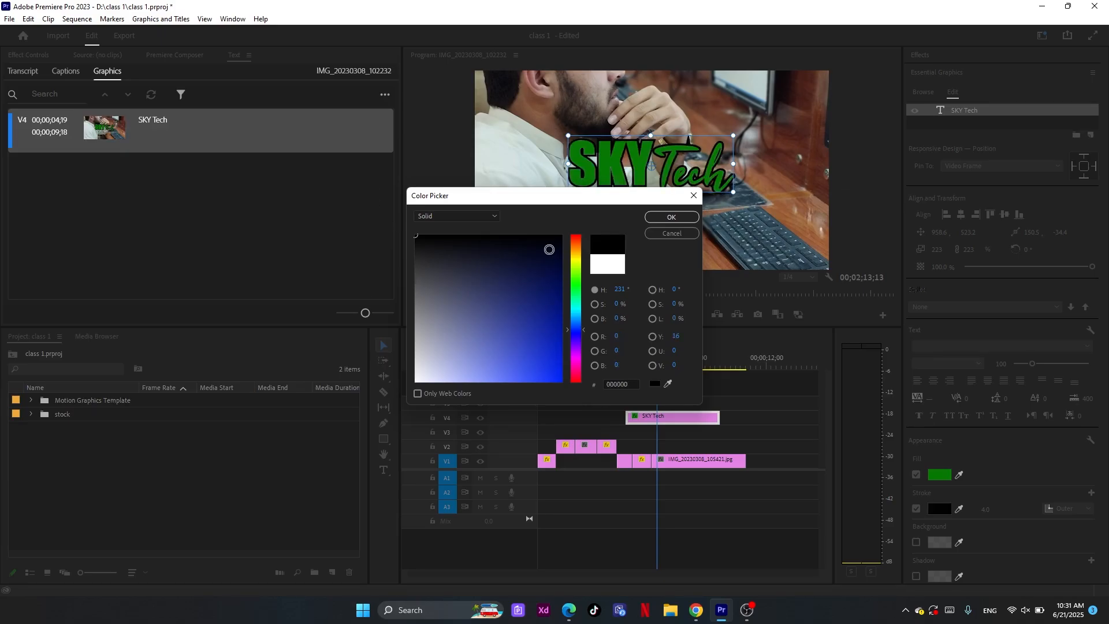
click(671, 217)
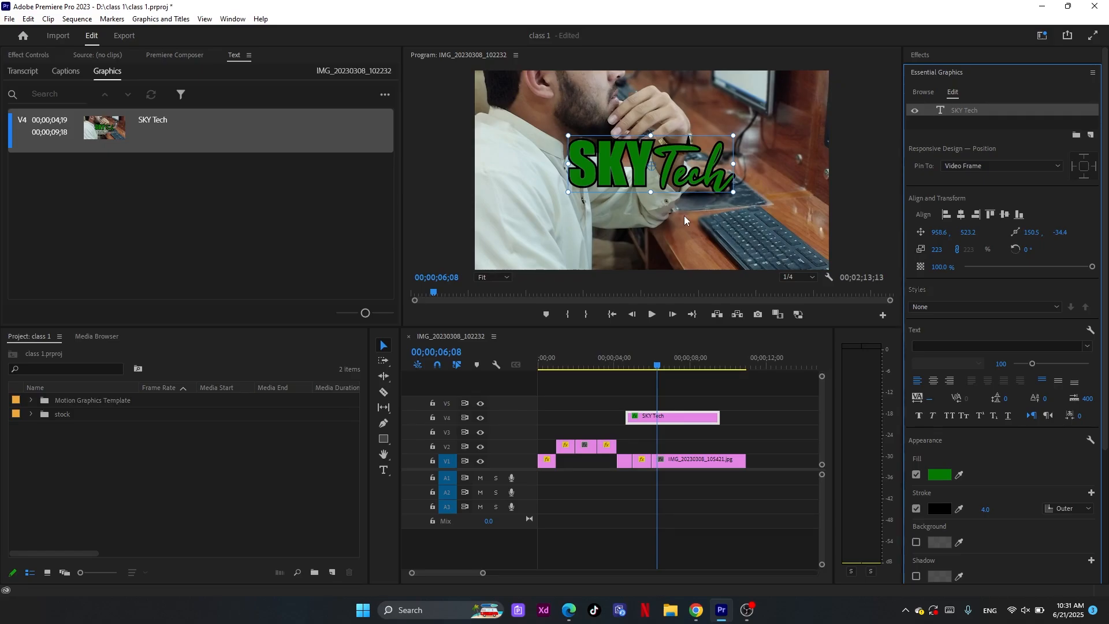
Set the title's fill to solid white FFFFFF and turn its stroke off
click(940, 474)
drag(466, 301, 415, 382)
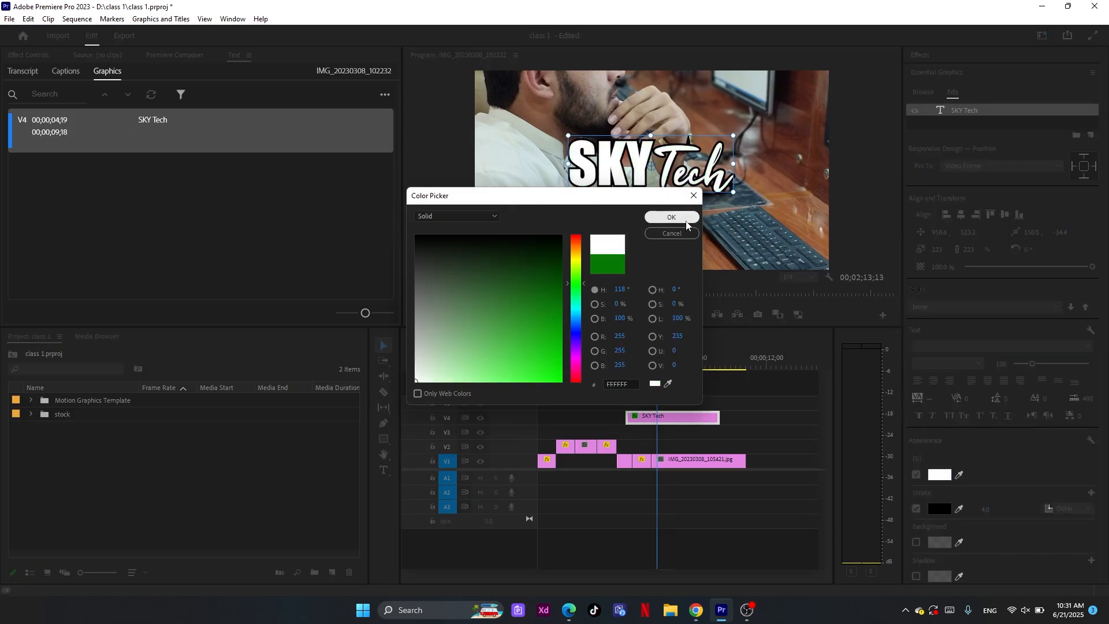
click(671, 218)
click(916, 509)
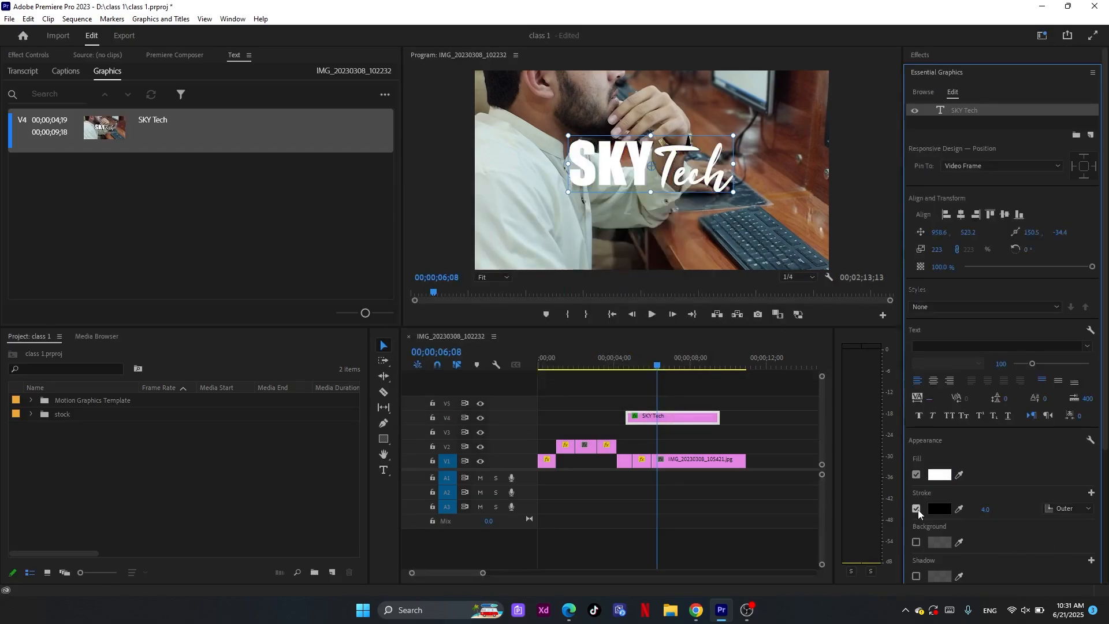
Move the title slightly down in the frame to about 973.6, 595.2 and turn its black stroke back on
mouse_move(632, 174)
mouse_down()
mouse_move(608, 198)
mouse_move(639, 192)
mouse_up()
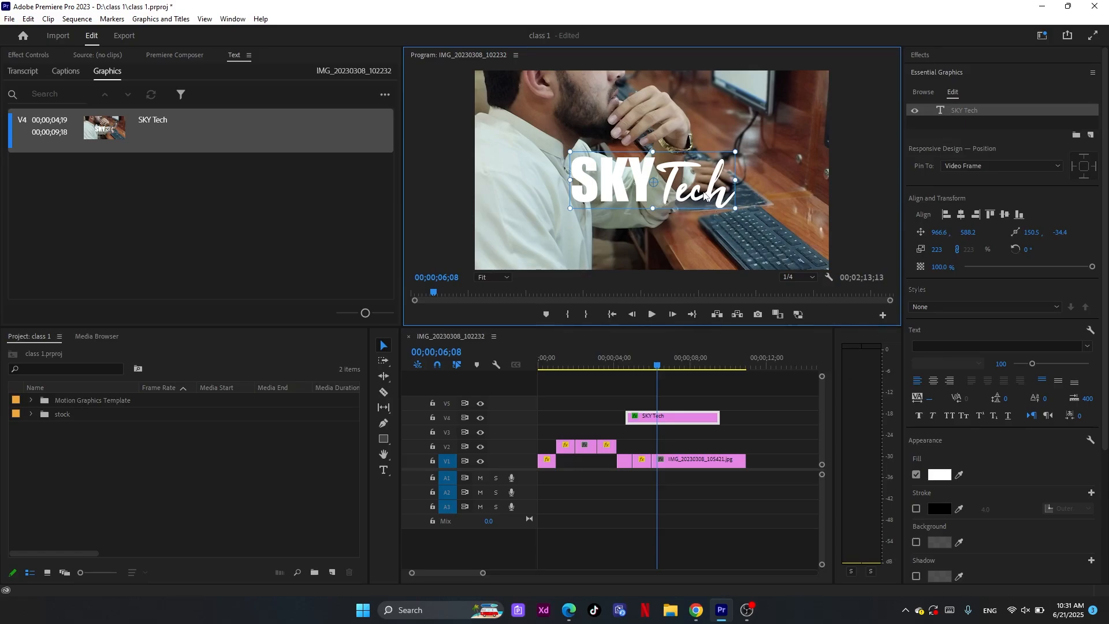
drag(703, 195, 705, 188)
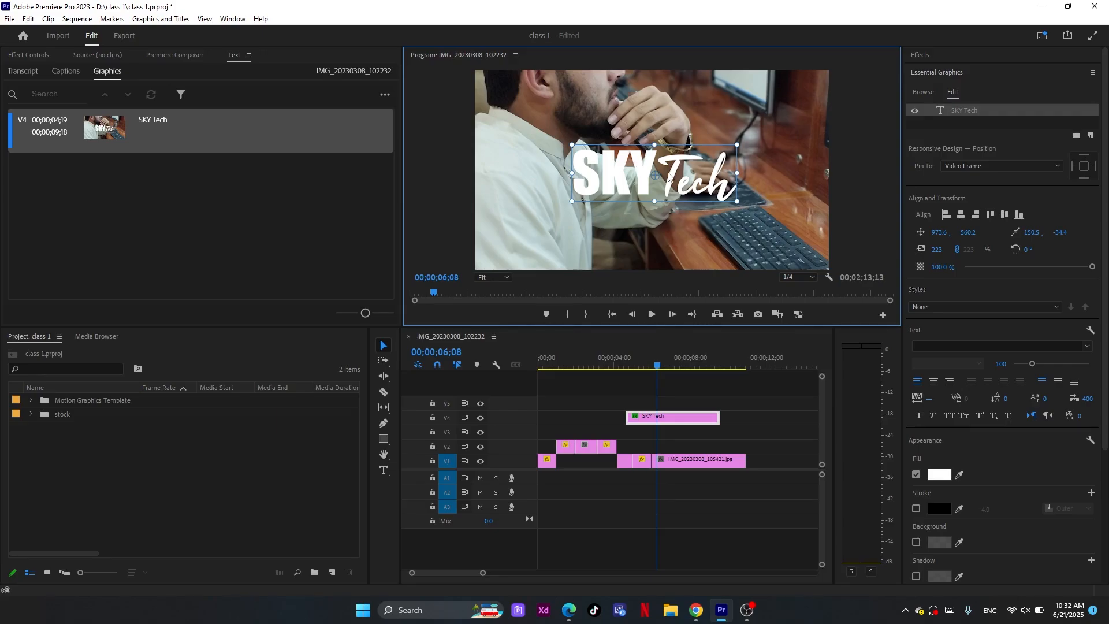
drag(646, 169, 645, 180)
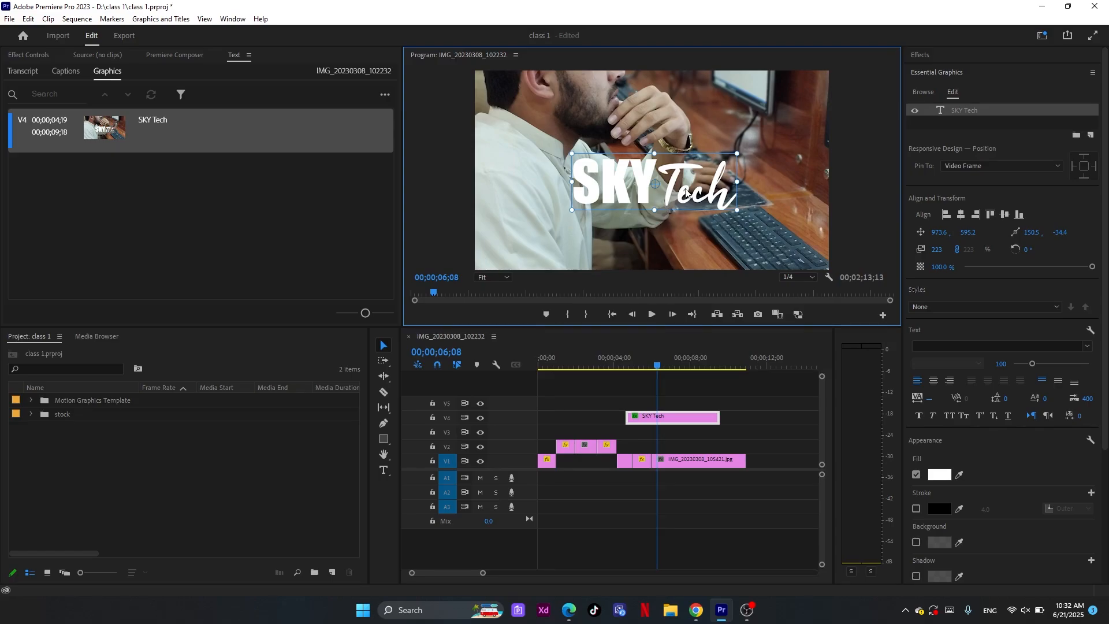
click(916, 510)
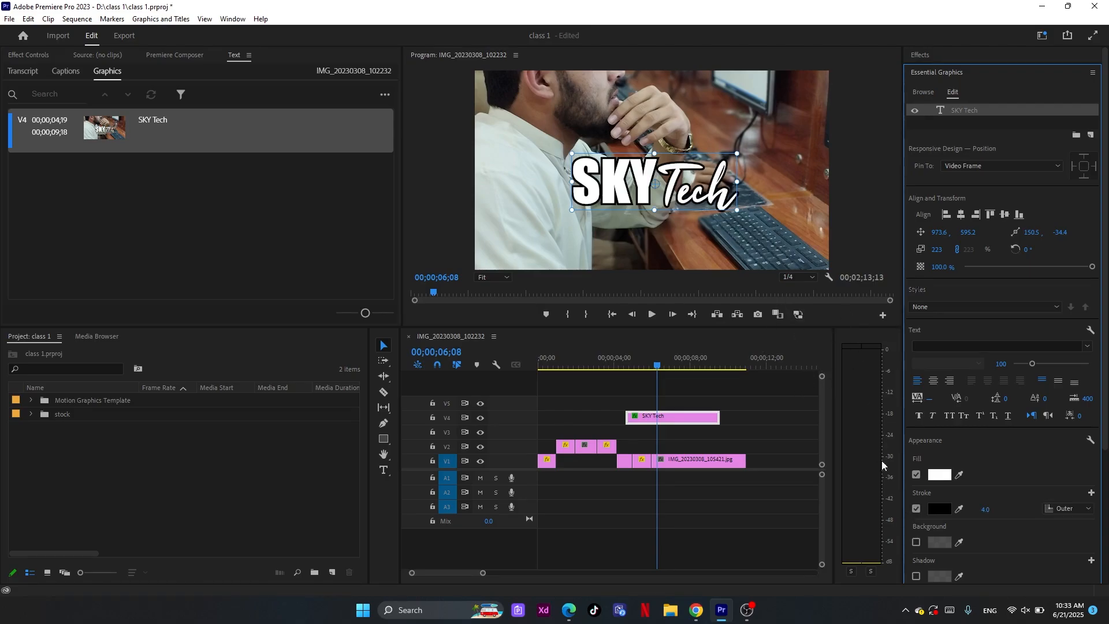
Give the title a solid red D60909 background at 100% opacity
click(916, 544)
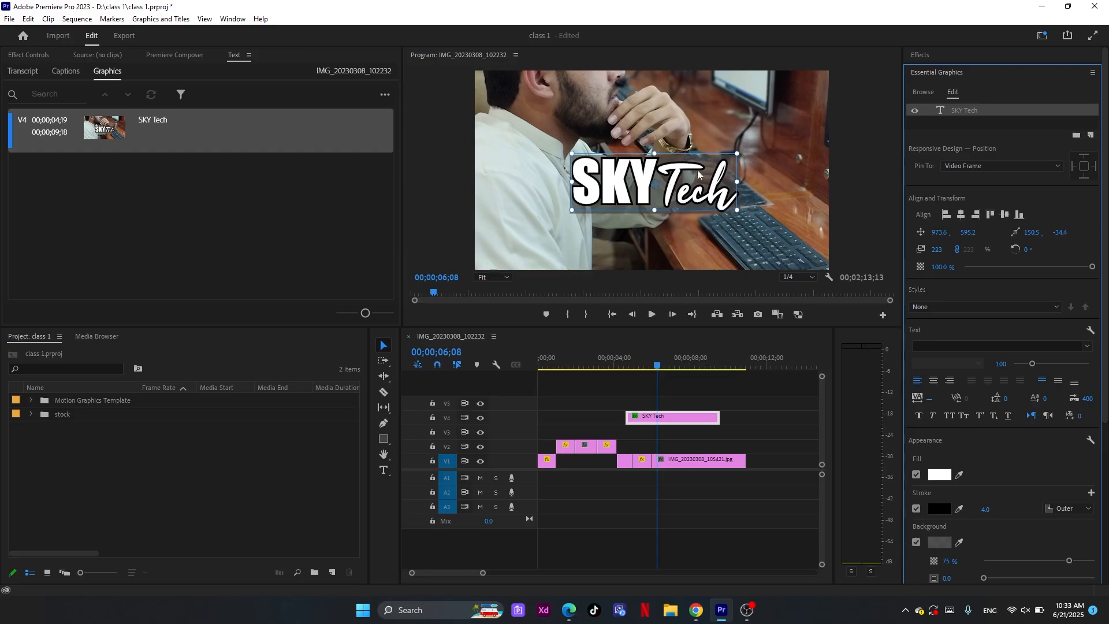
scroll(1092, 469, down, 3)
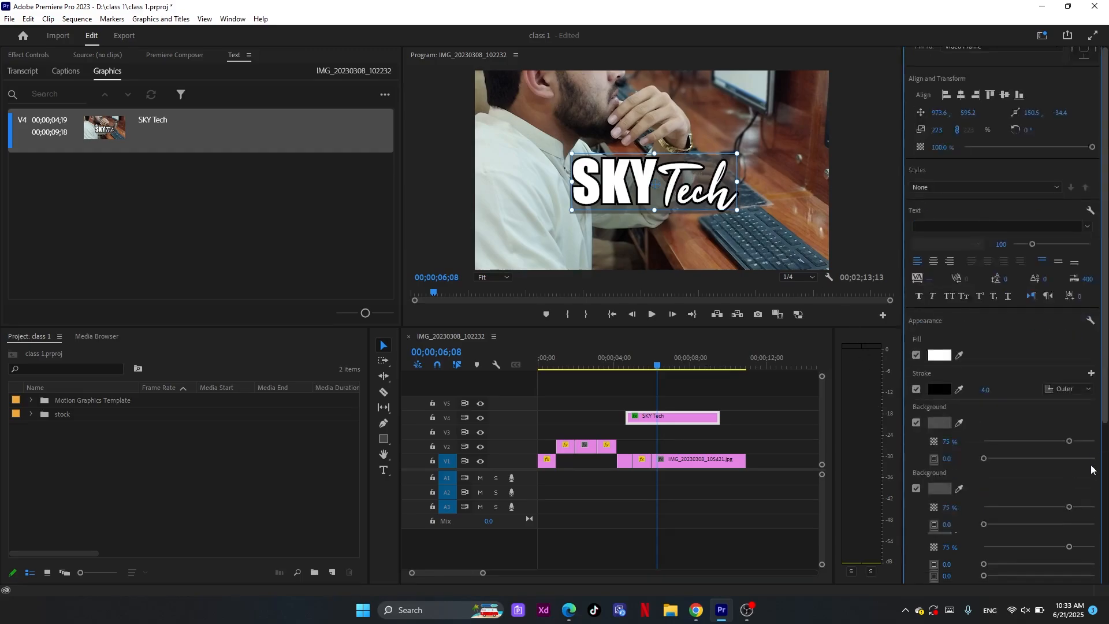
scroll(1092, 469, down, 1)
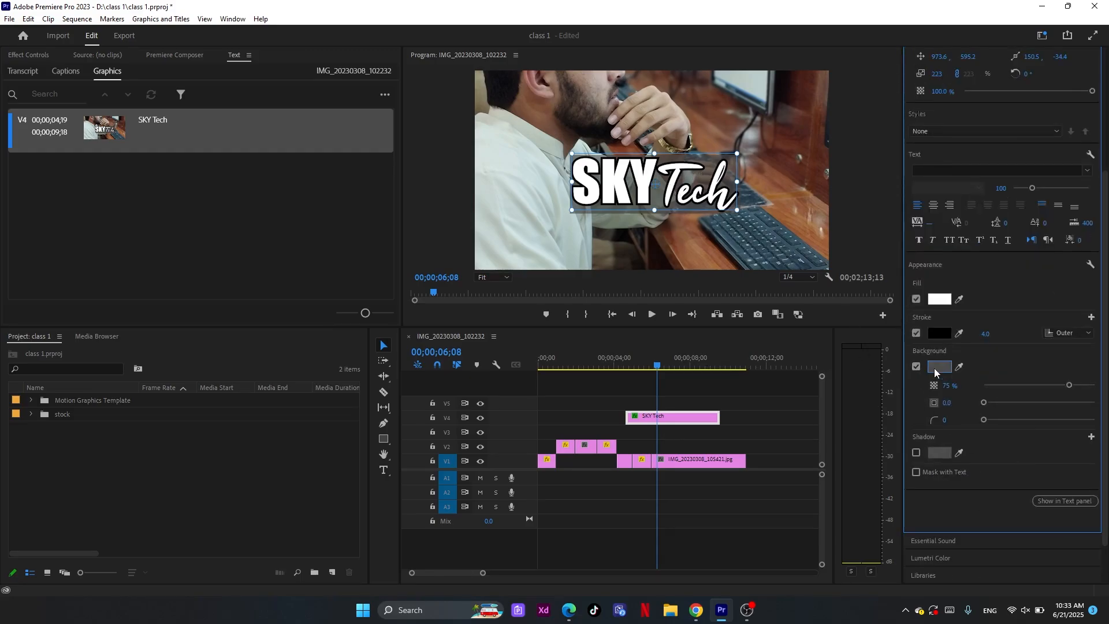
click(937, 368)
click(560, 306)
click(555, 353)
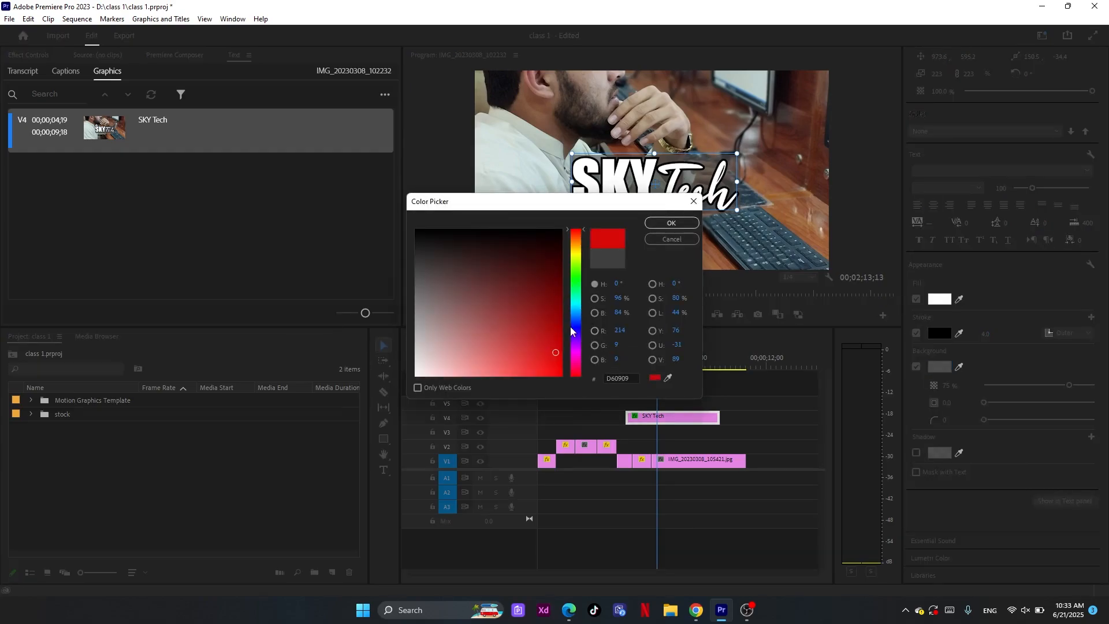
click(665, 227)
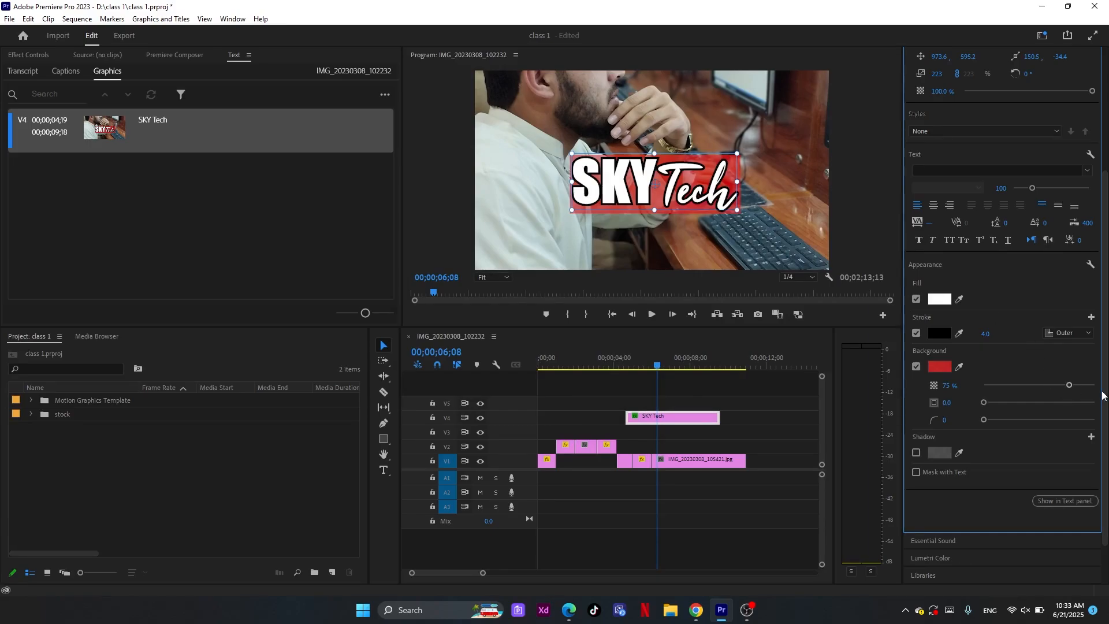
drag(1069, 385, 1102, 397)
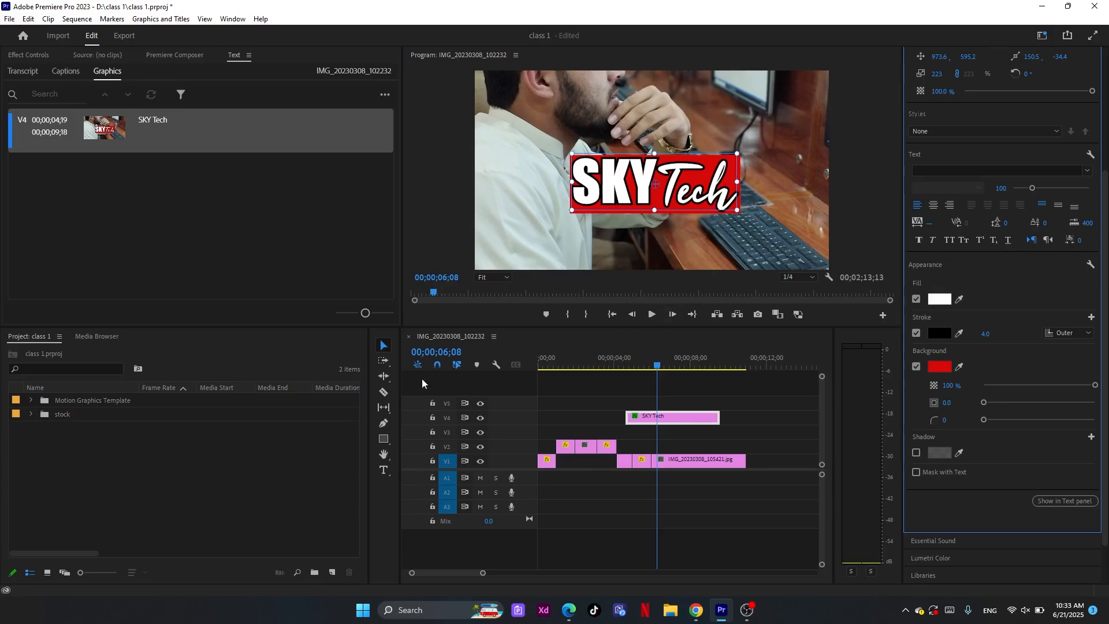
View the finished title at 75% zoom in the program monitor and reselect the SKY Tech clip on track V4
click(564, 411)
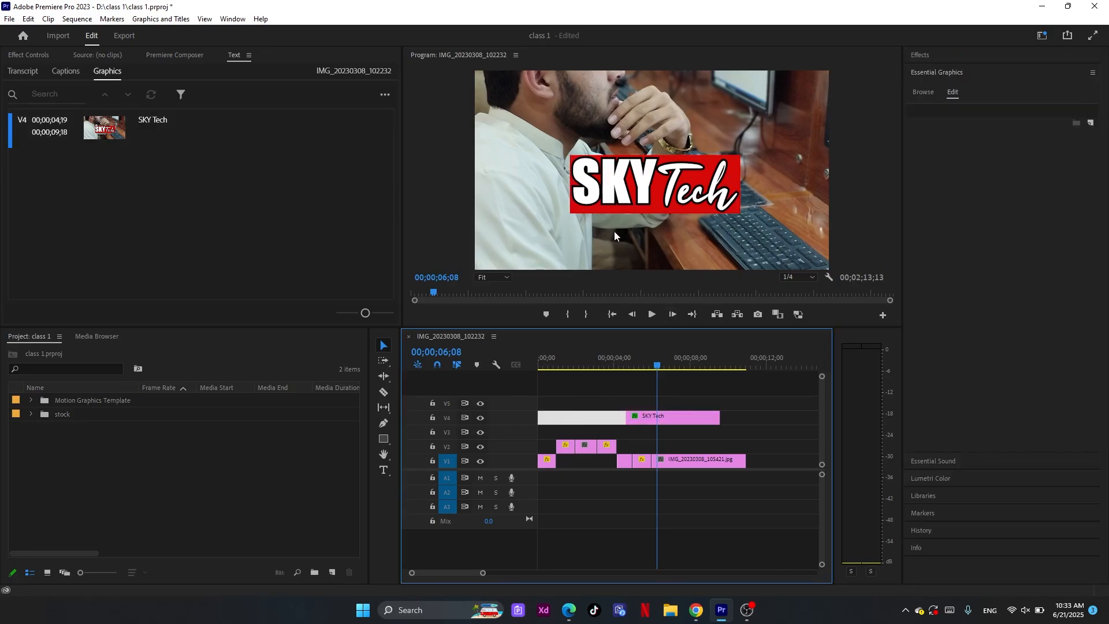
click(494, 279)
click(495, 341)
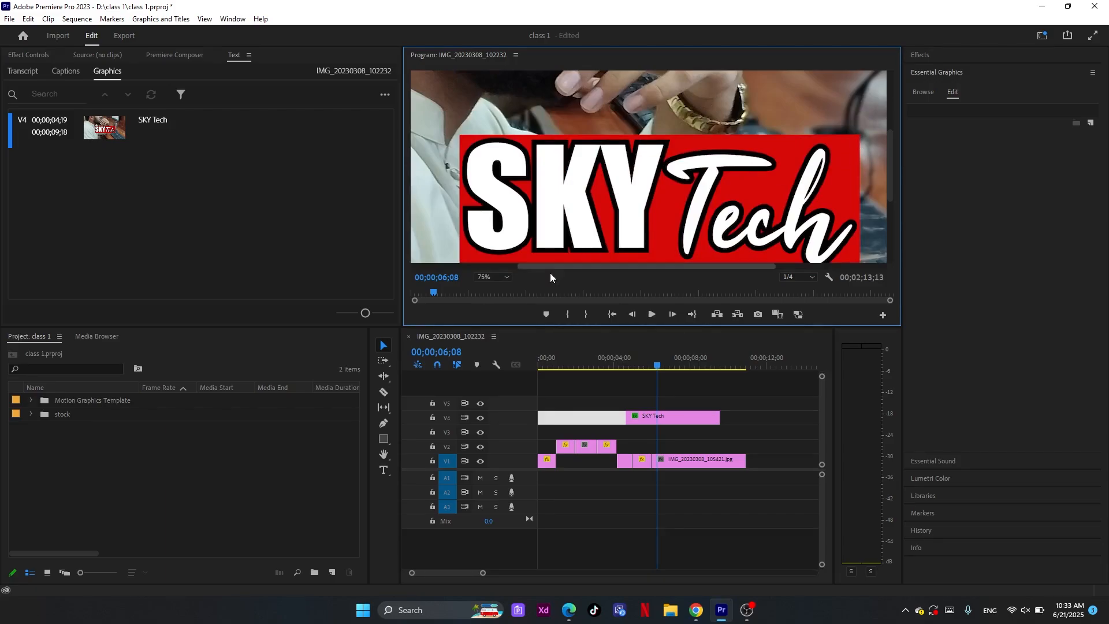
click(668, 416)
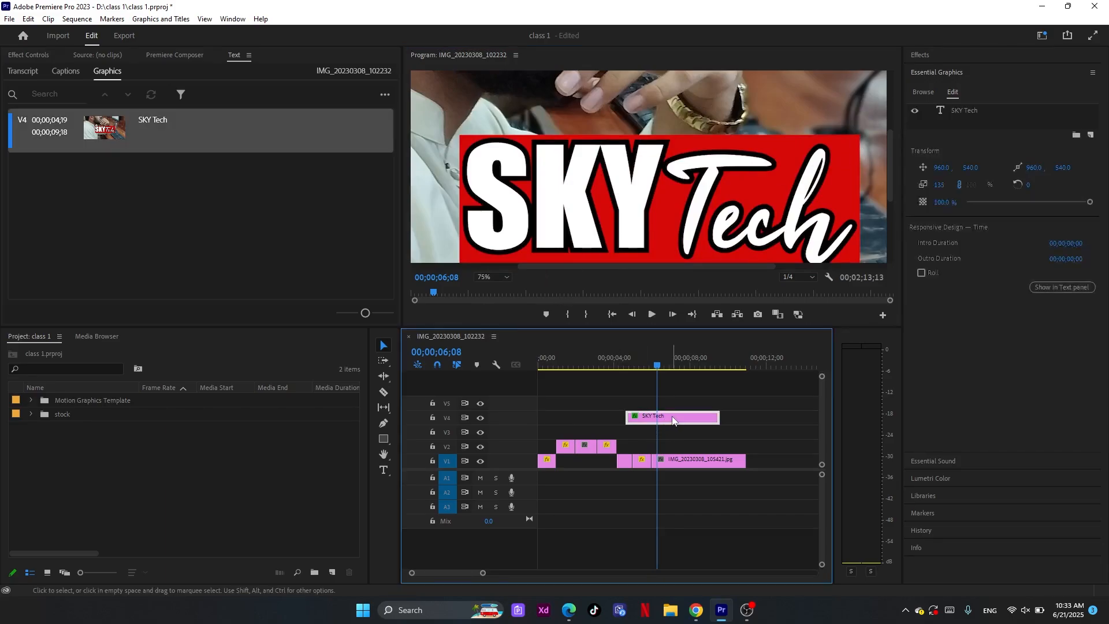
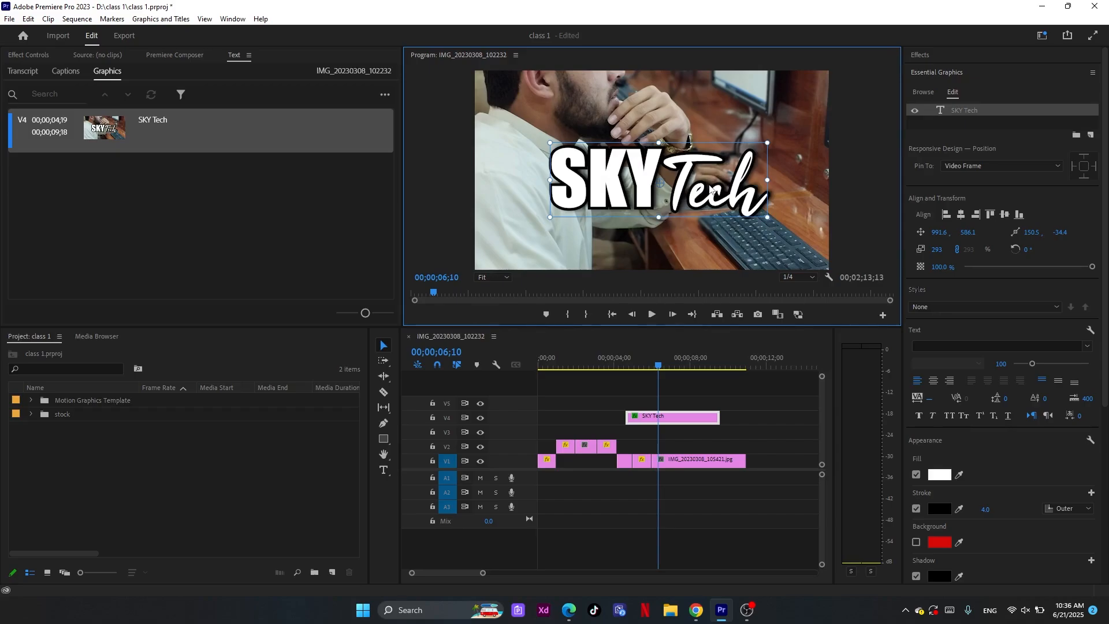
drag(710, 191, 704, 187)
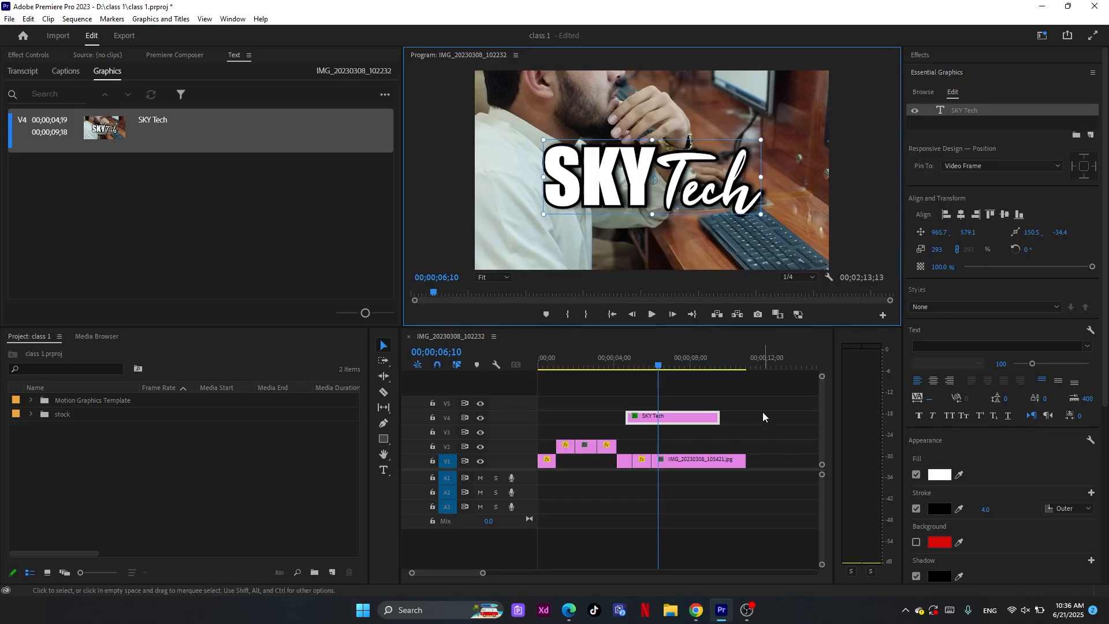
click(692, 420)
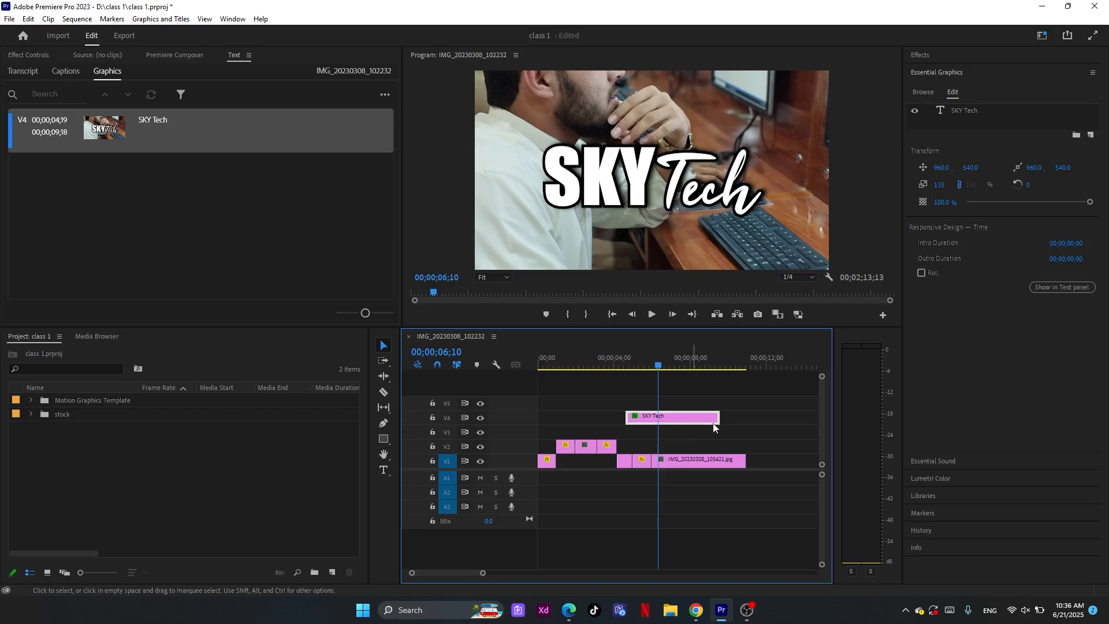
click(970, 111)
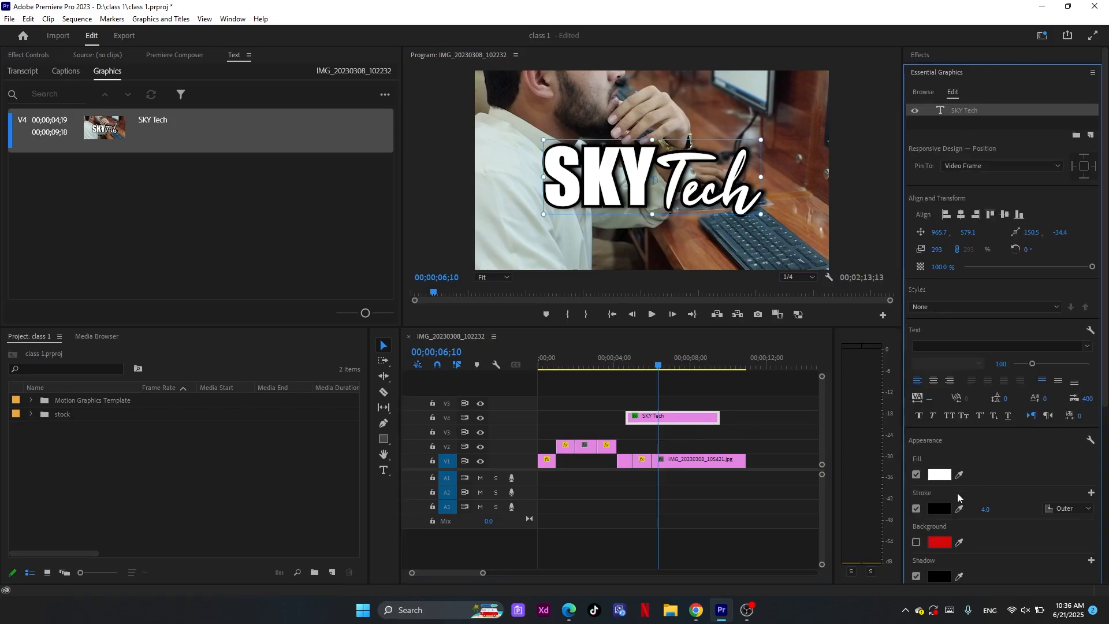
click(939, 475)
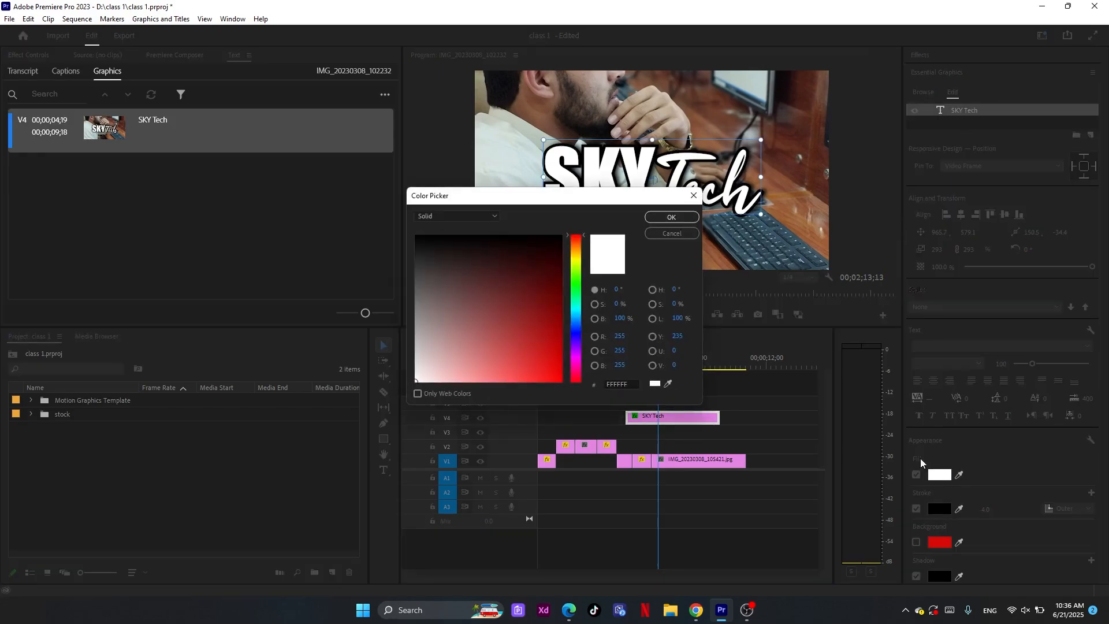
click(672, 233)
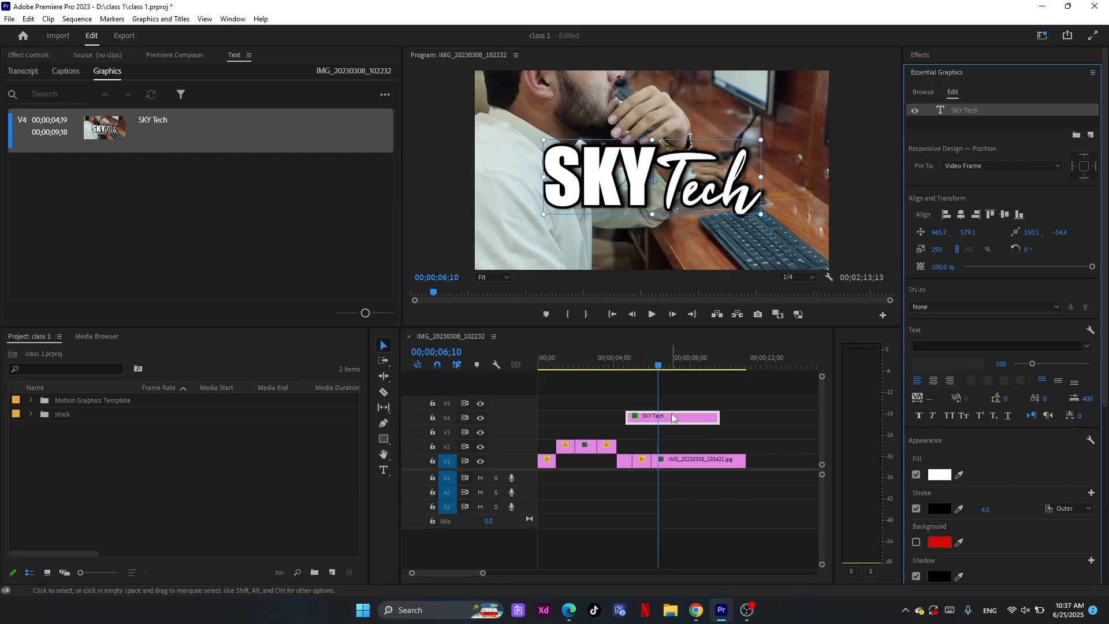
Move the SKY Tech clip on V4 to start at 00;00;05;00 and look at the fill types offered for its text
drag(719, 418, 732, 425)
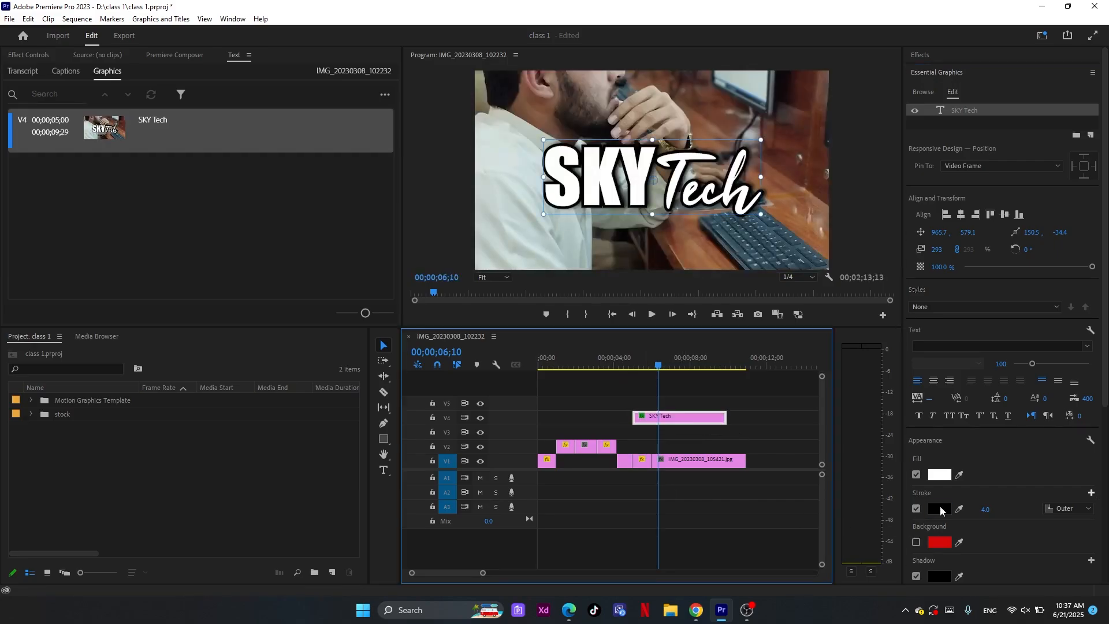
click(940, 475)
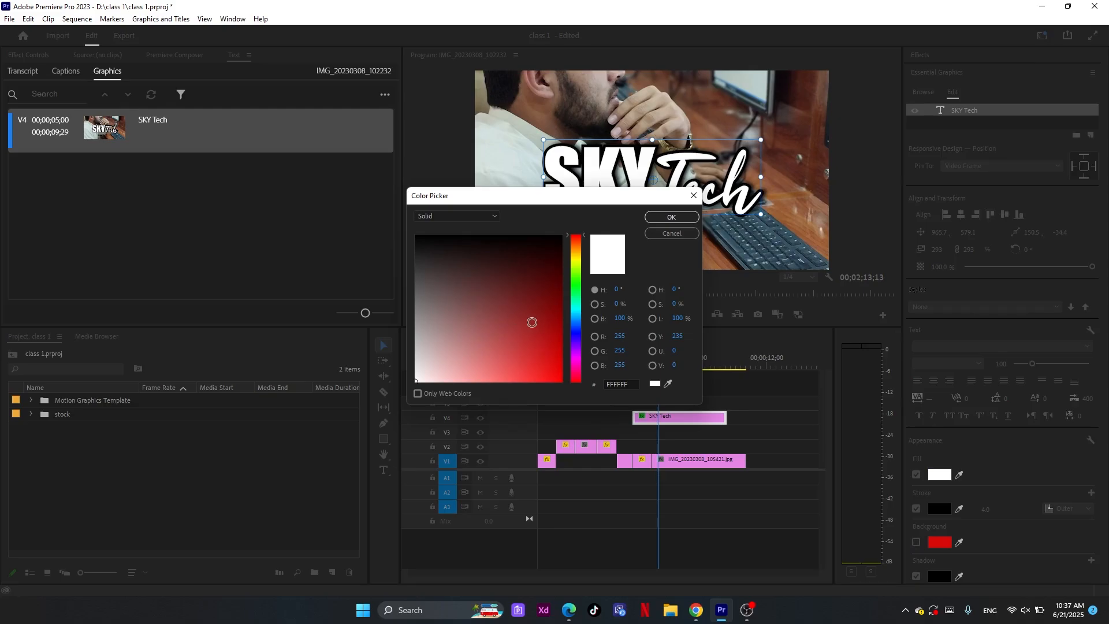
click(492, 217)
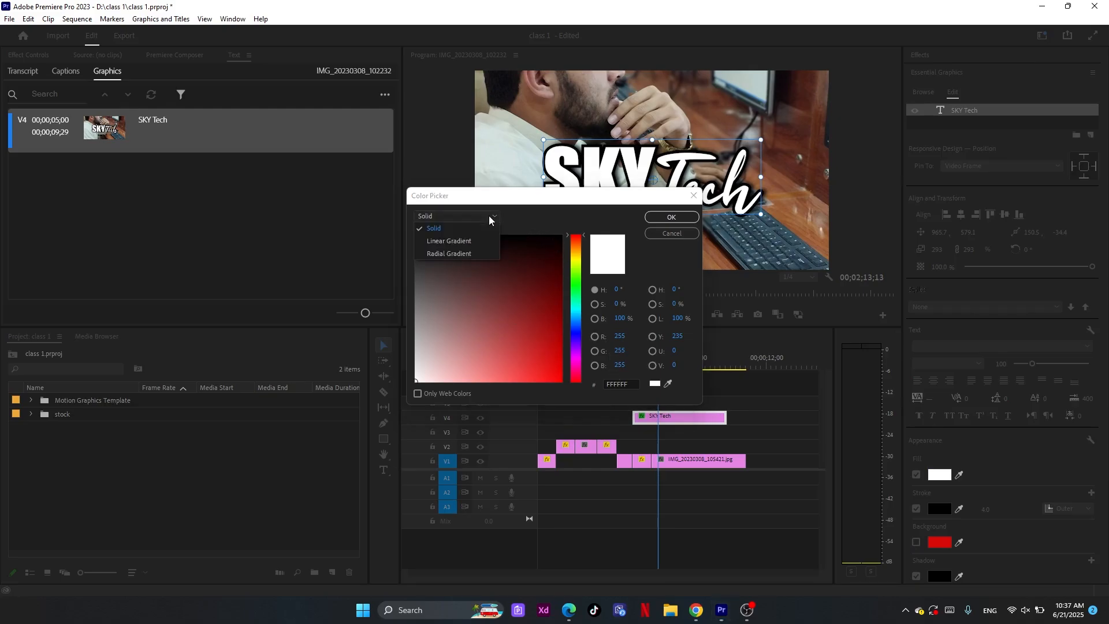
click(490, 217)
click(661, 237)
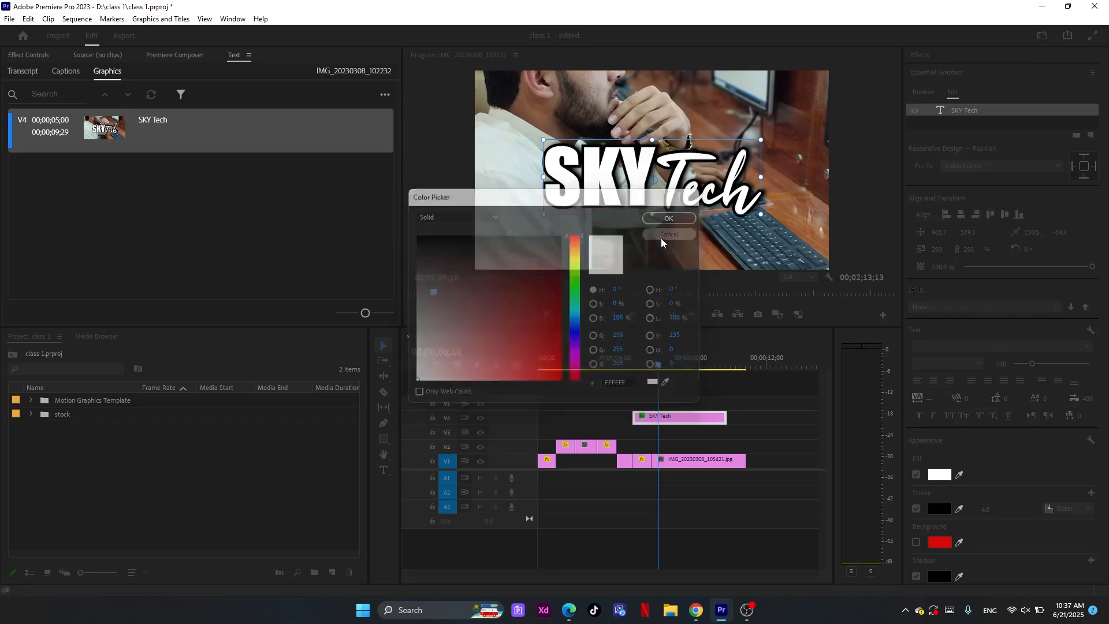
click(916, 474)
click(916, 475)
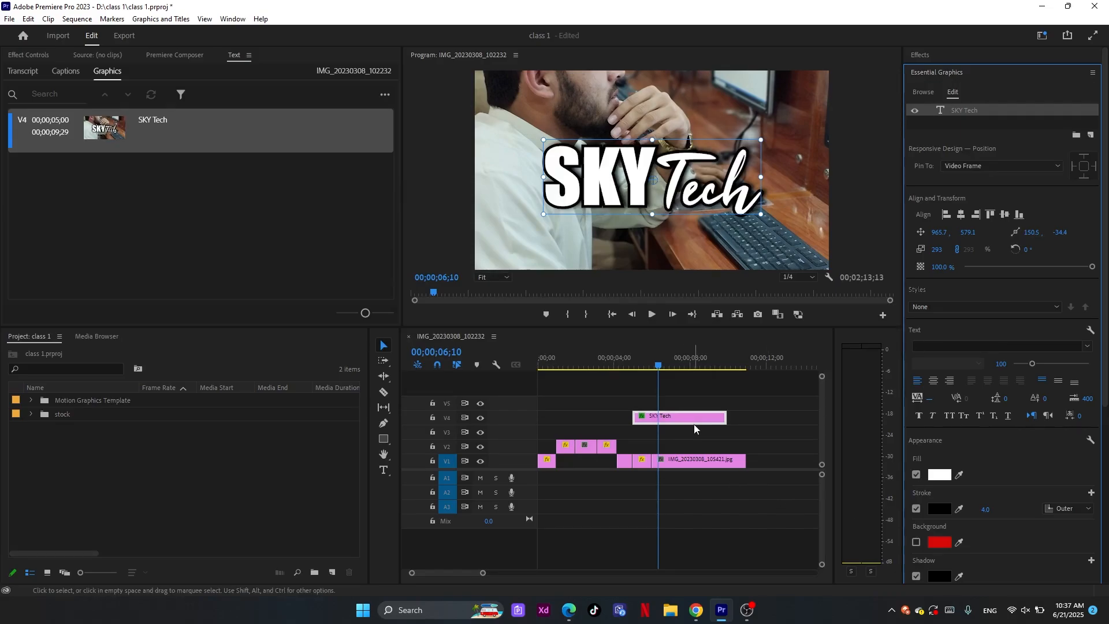
Turn off the title's shadow and stroke, and reposition the text to about 1025.7, 552.1 in the frame
click(671, 176)
drag(673, 164, 672, 163)
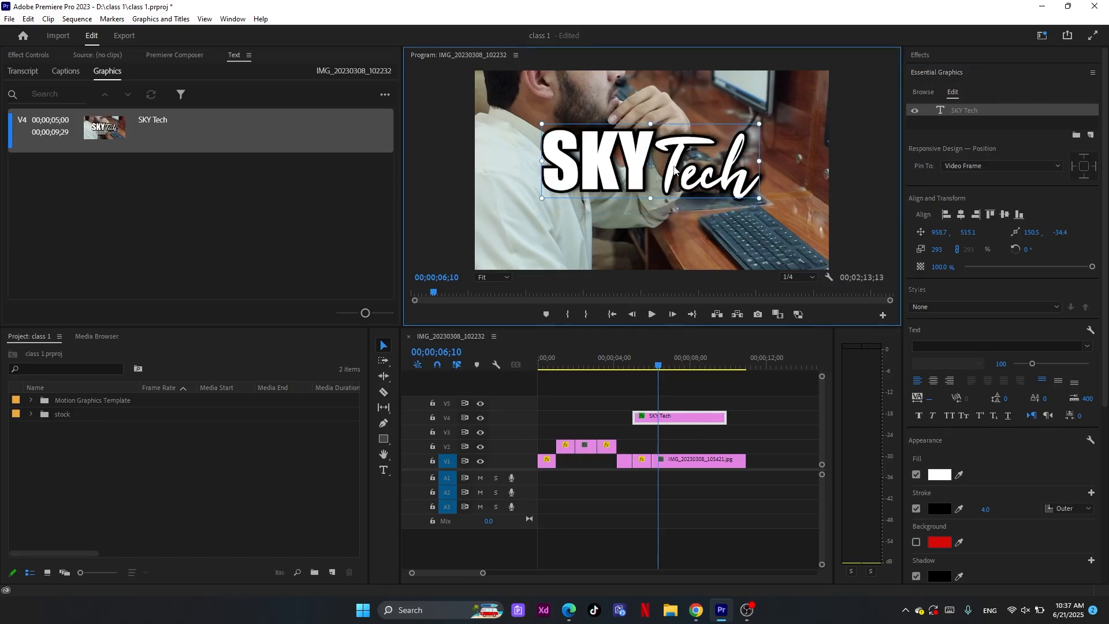
scroll(1106, 373, down, 1)
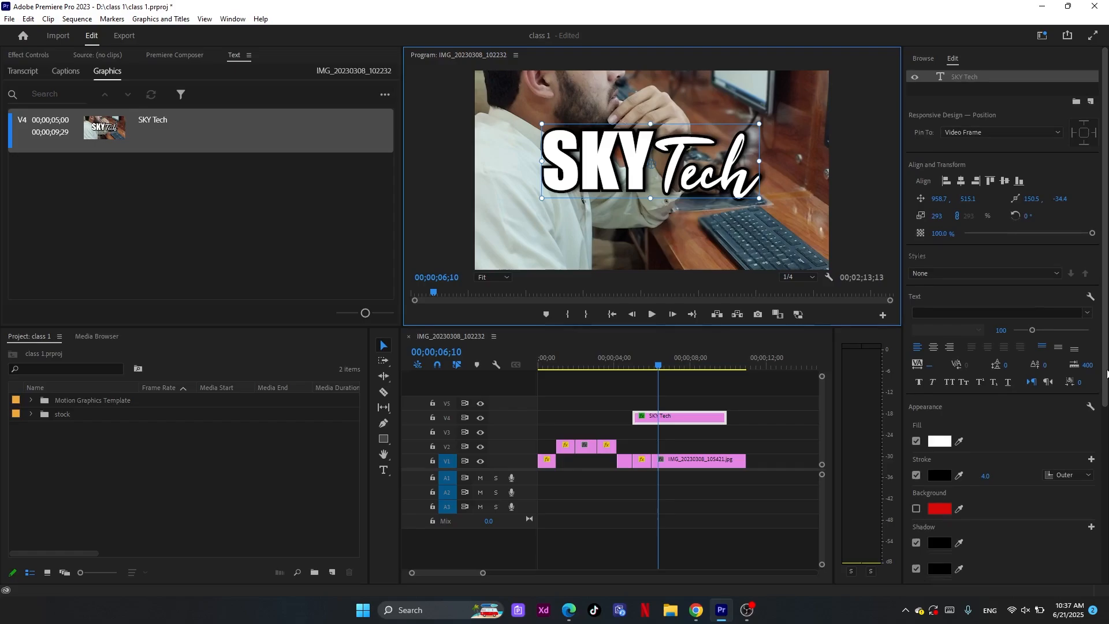
scroll(1107, 374, down, 4)
click(920, 412)
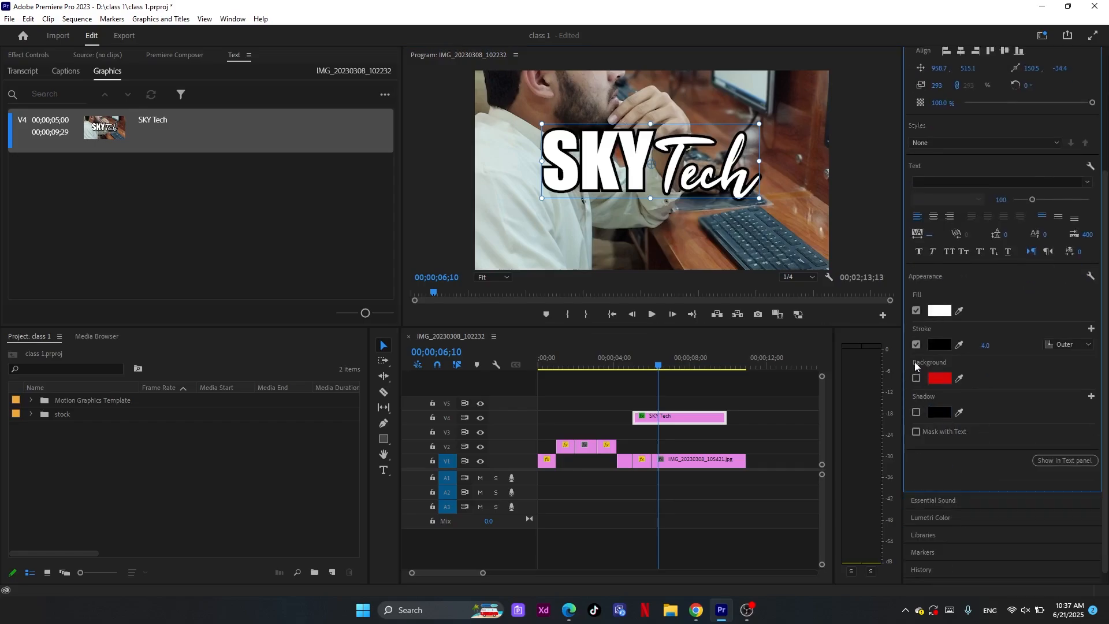
click(917, 344)
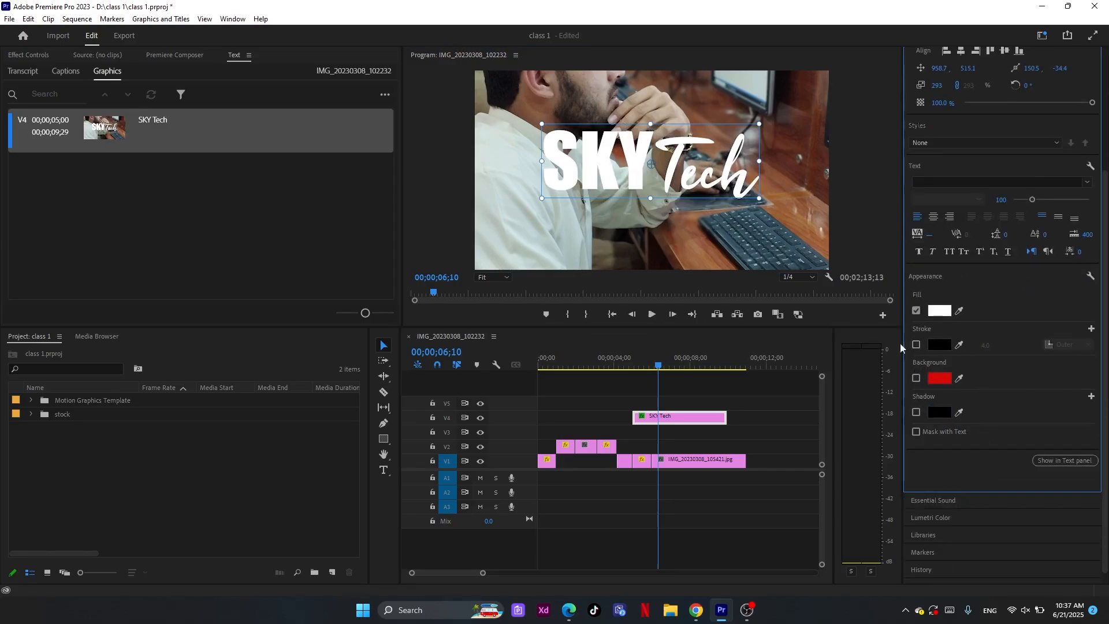
drag(722, 189, 739, 199)
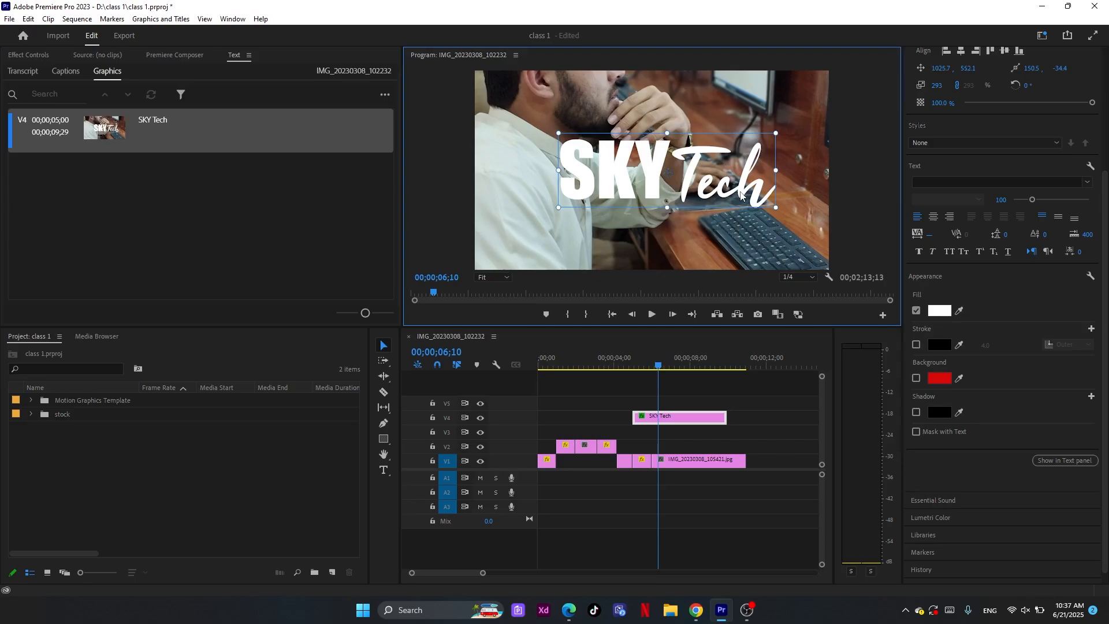
Paste a copy of the SKY Tech clip and stack it on V5 above the original, then delete the copy
click(699, 421)
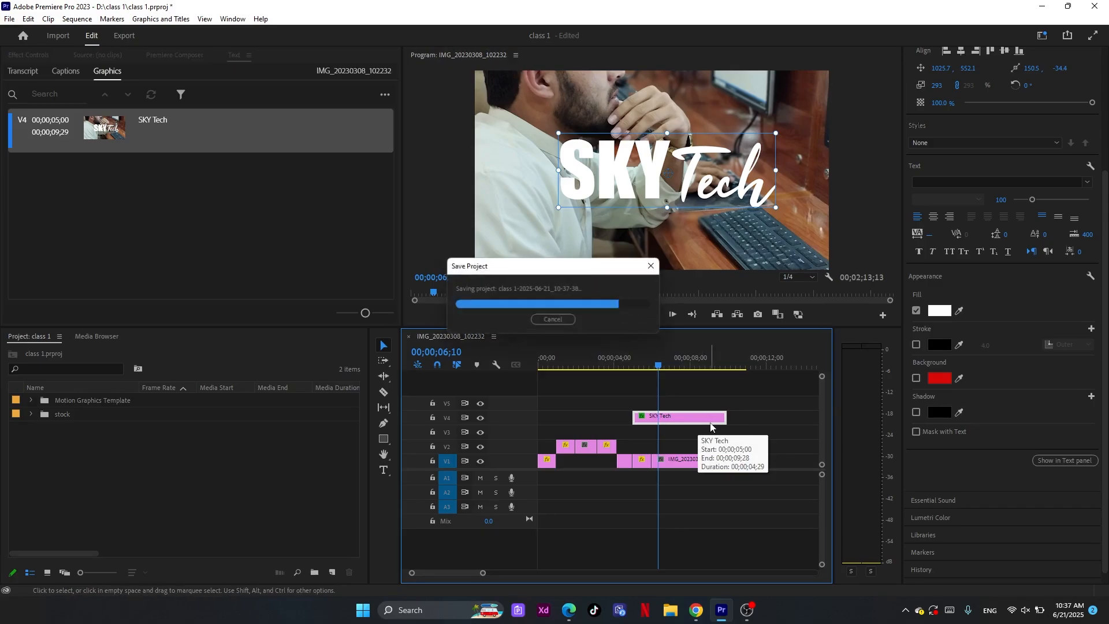
click(748, 360)
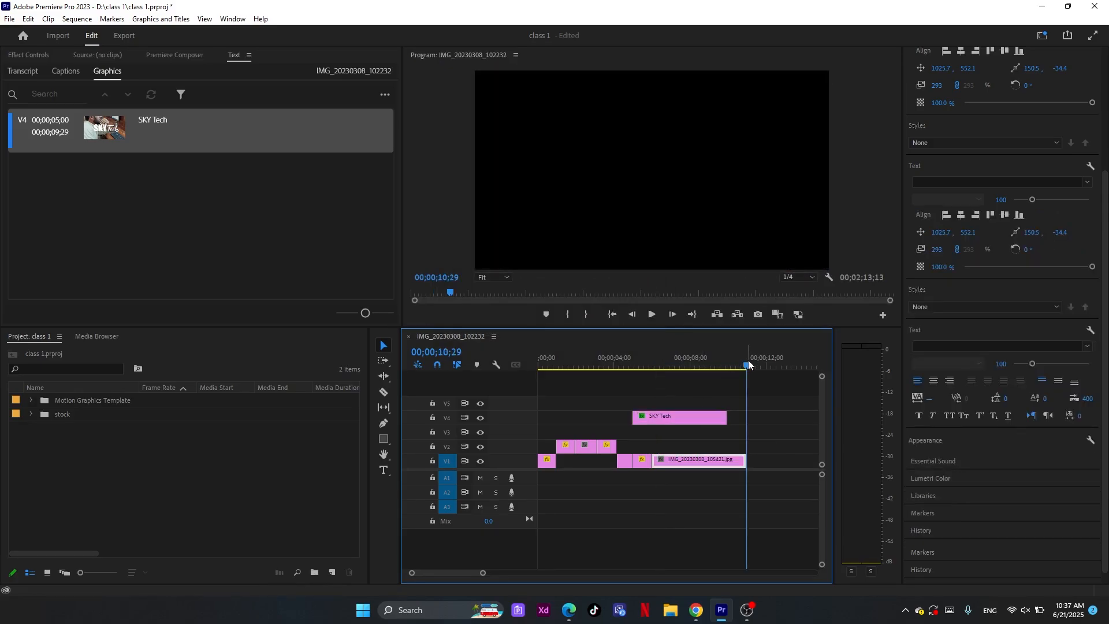
key(ctrl+v)
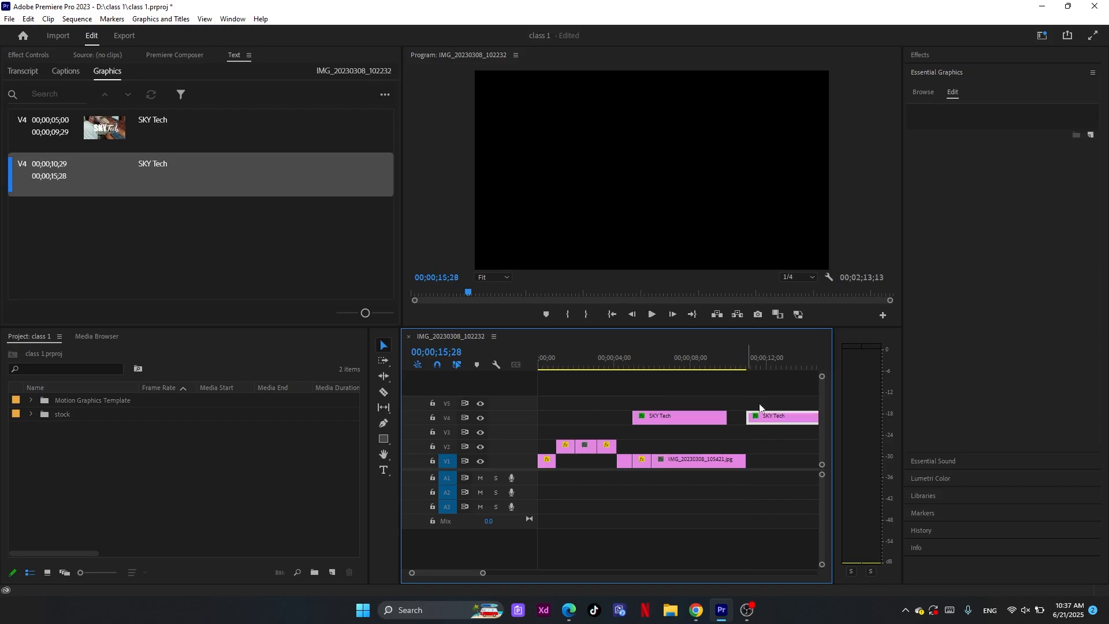
scroll(696, 424, up, 3)
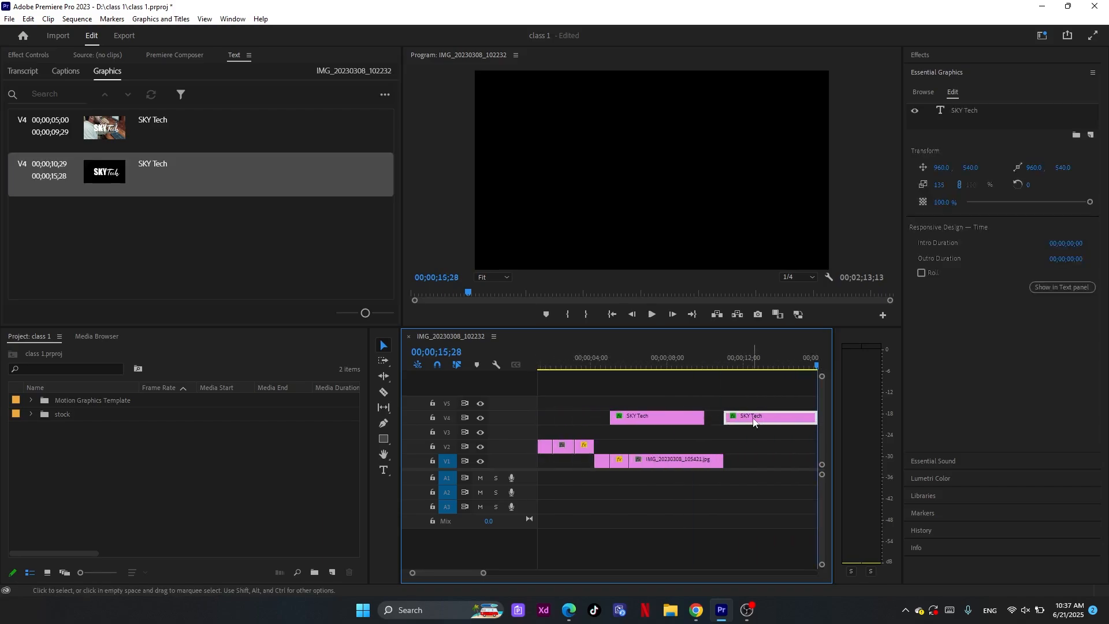
drag(752, 419, 642, 405)
click(674, 368)
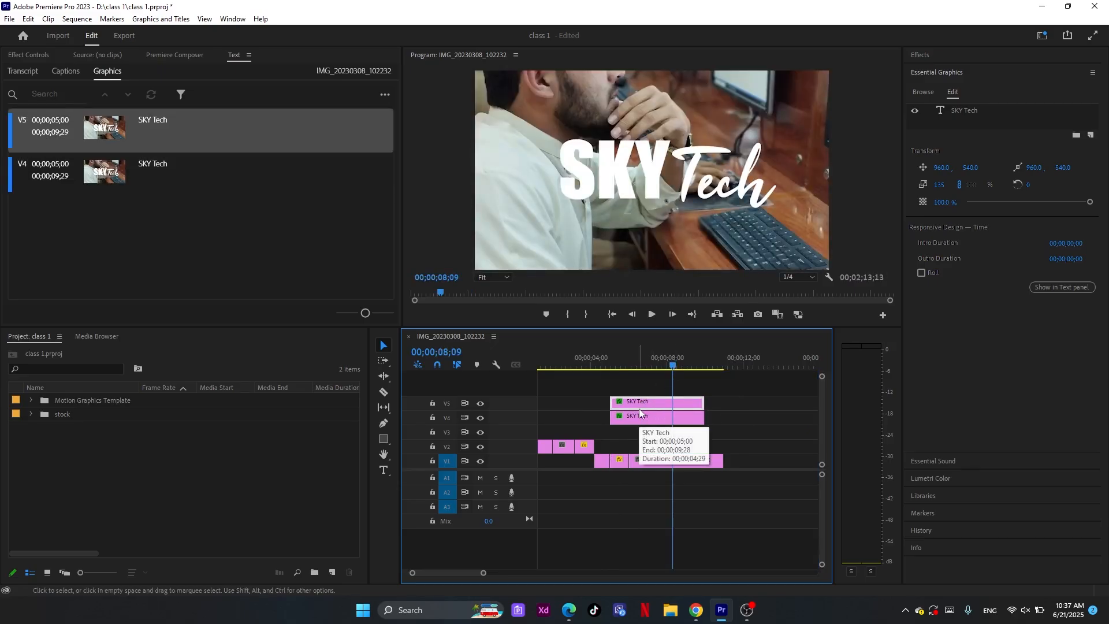
key(Delete)
Duplicate the SKY Tech clip from V4 straight up onto V5 with the same 00;00;05;00 start
click(640, 415)
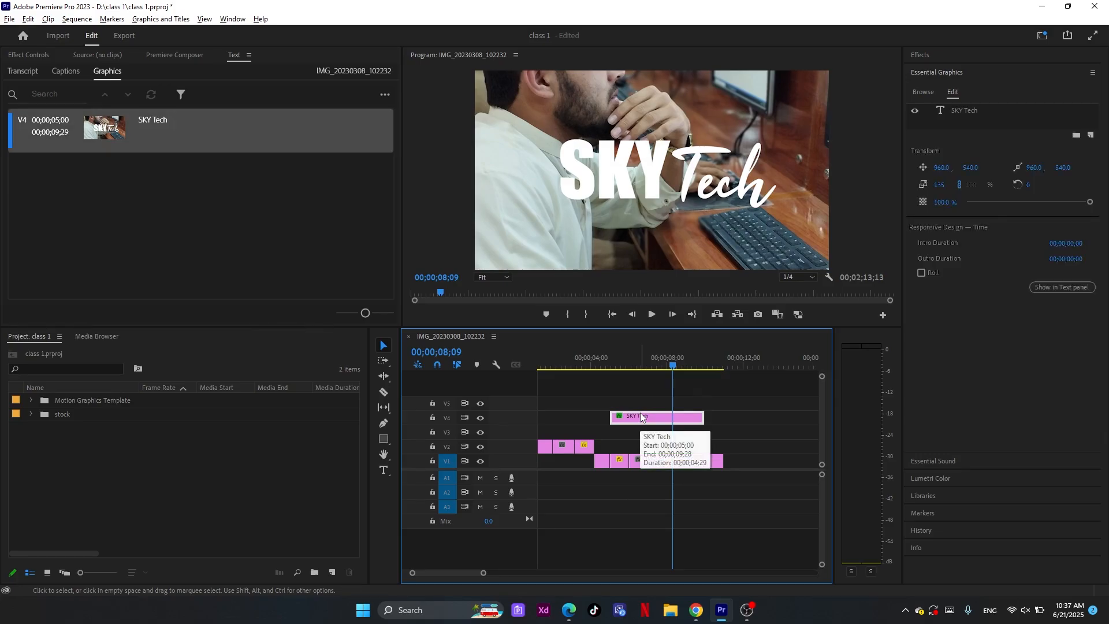
drag(641, 416, 639, 400)
click(647, 371)
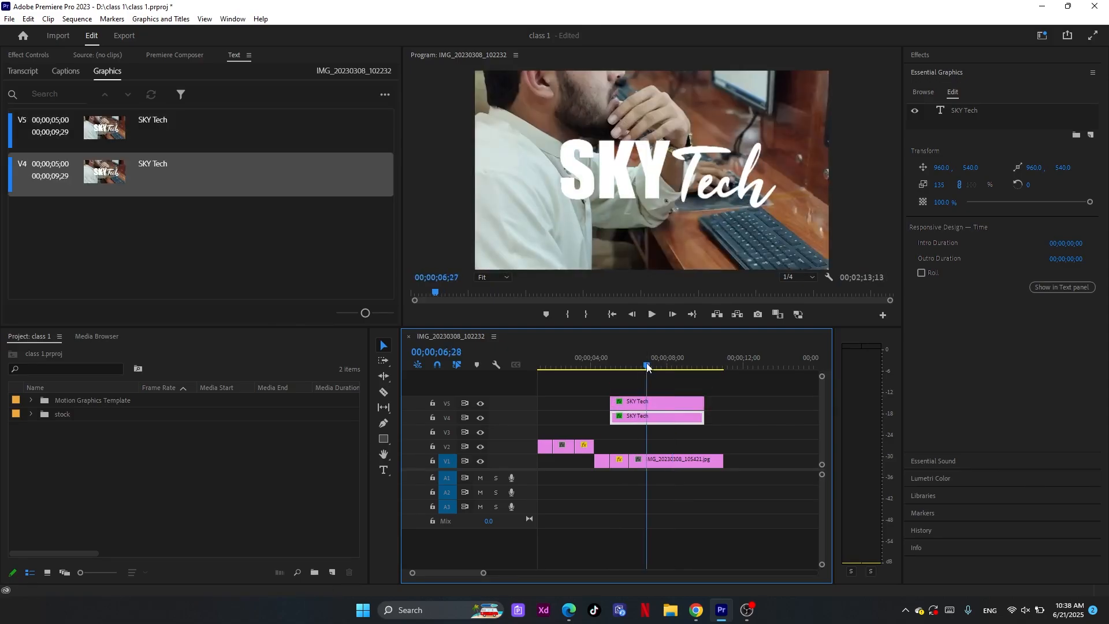
Turn on the black stroke and turn off the fill for the SKY Tech copy on V5
click(633, 403)
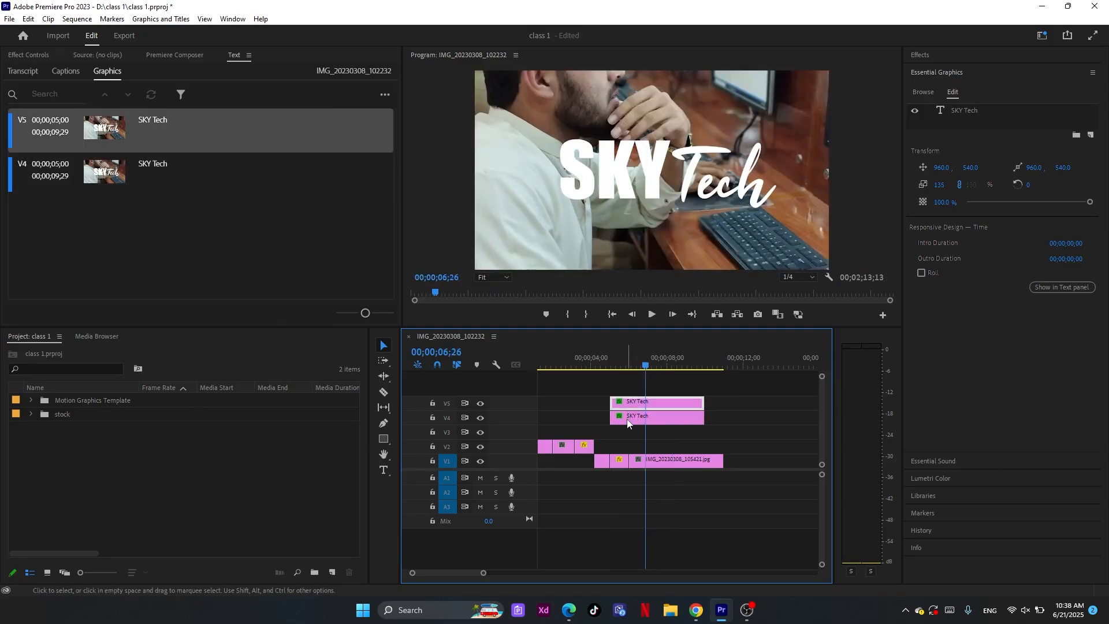
click(660, 394)
click(666, 402)
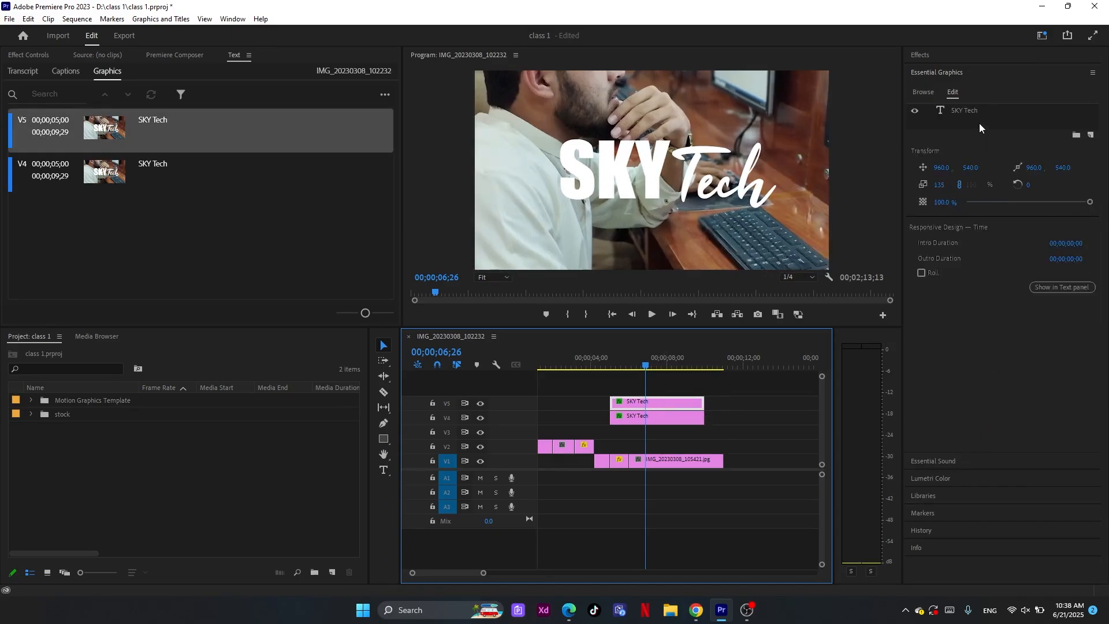
click(979, 113)
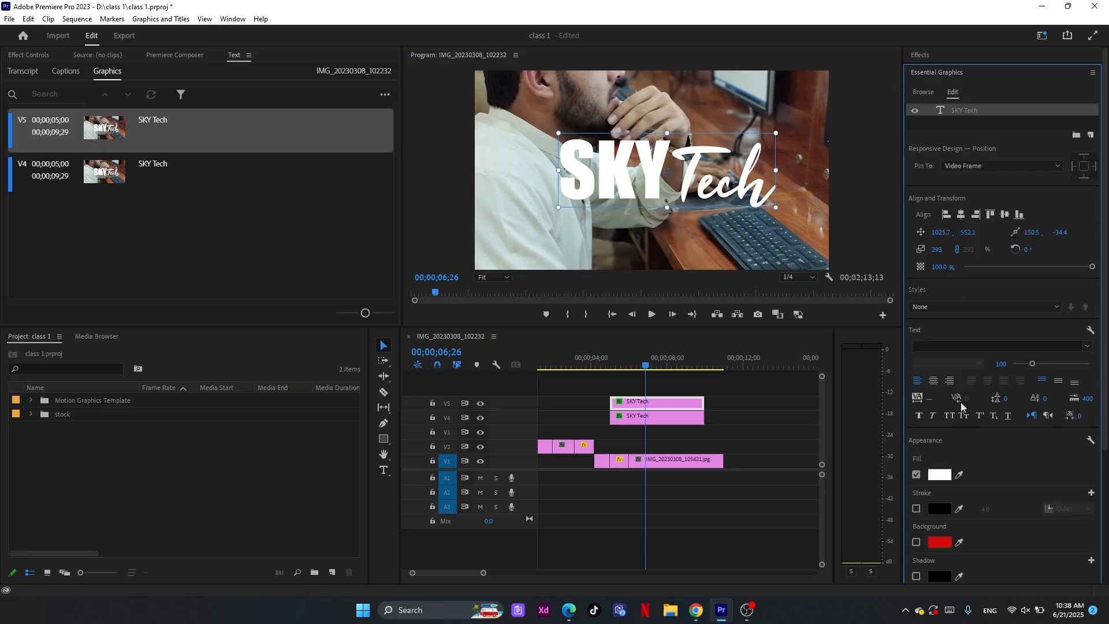
click(917, 509)
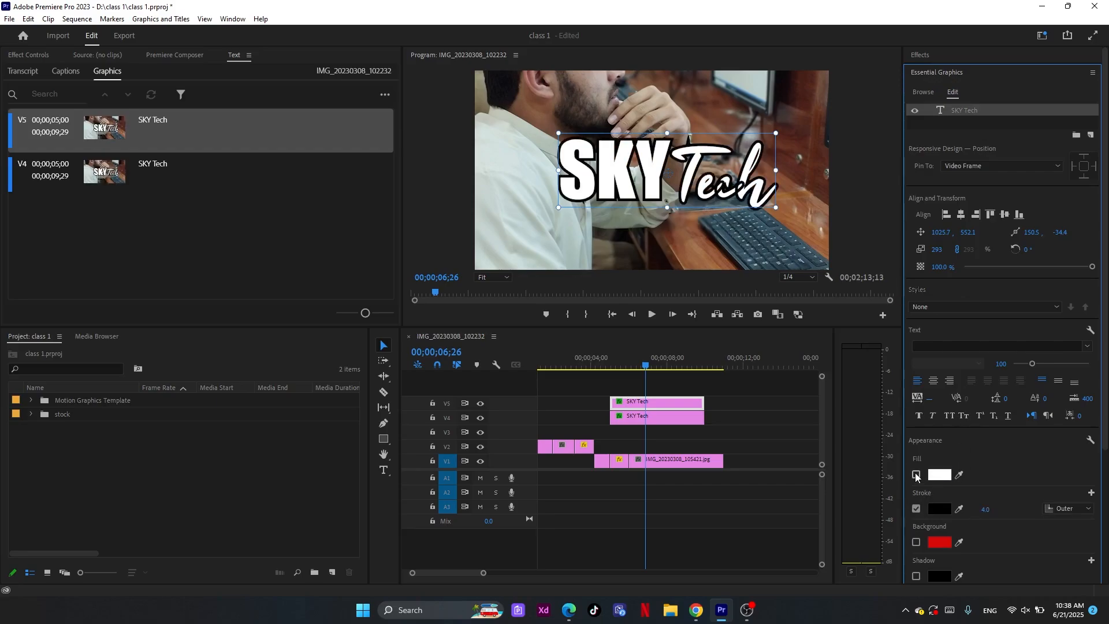
Move the filled SKY Tech clip on V4 earlier to start at 00;00;01;29 and preview it without the outline copy
click(684, 415)
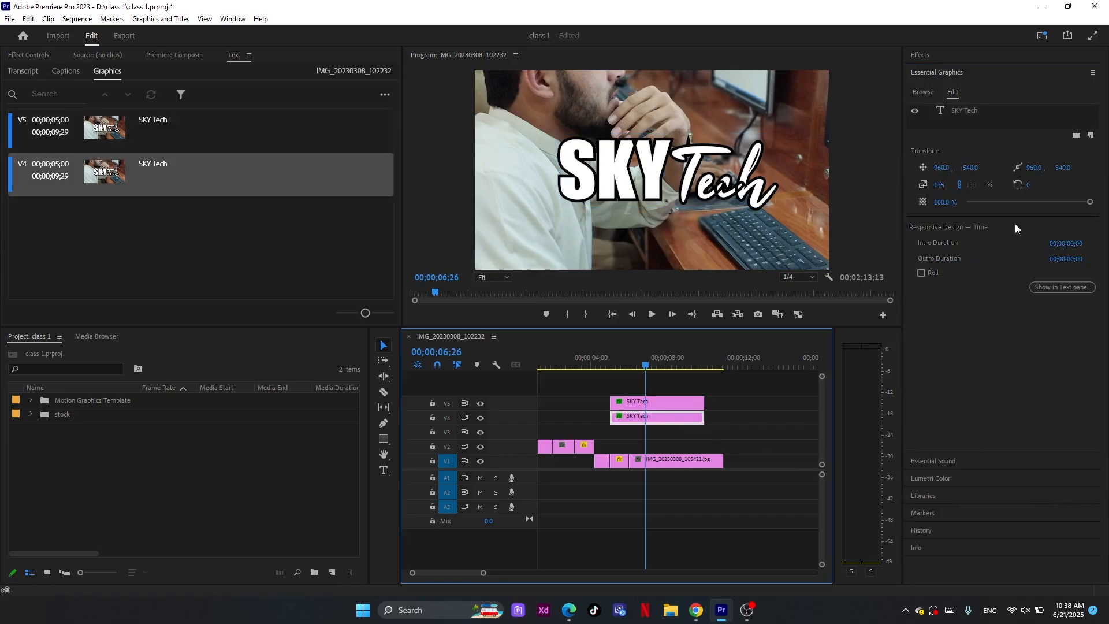
click(964, 113)
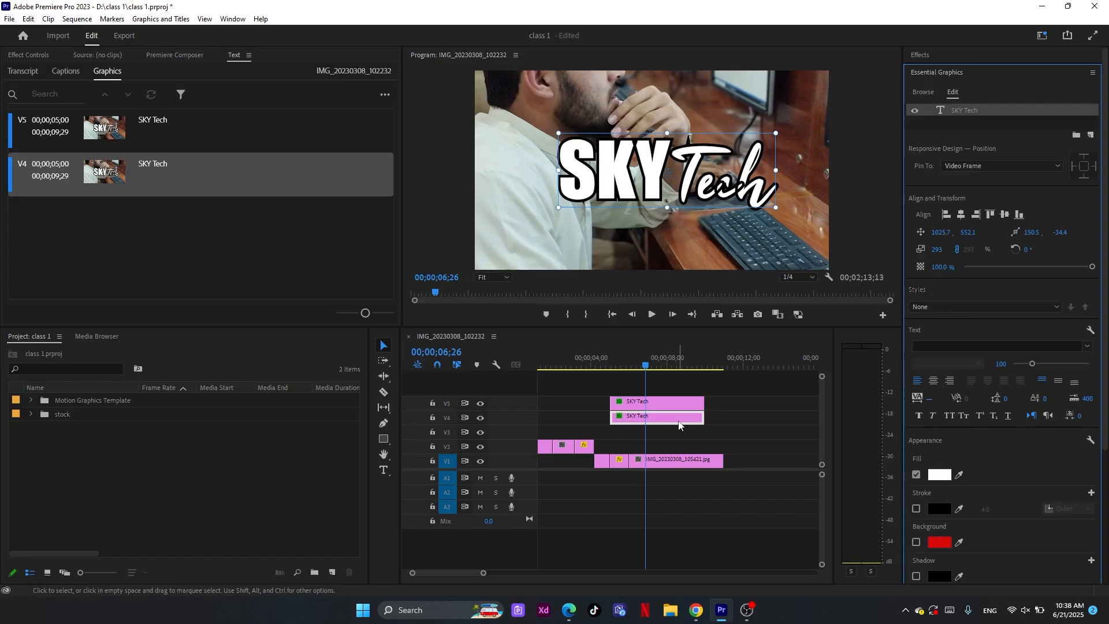
drag(674, 417, 627, 416)
click(586, 365)
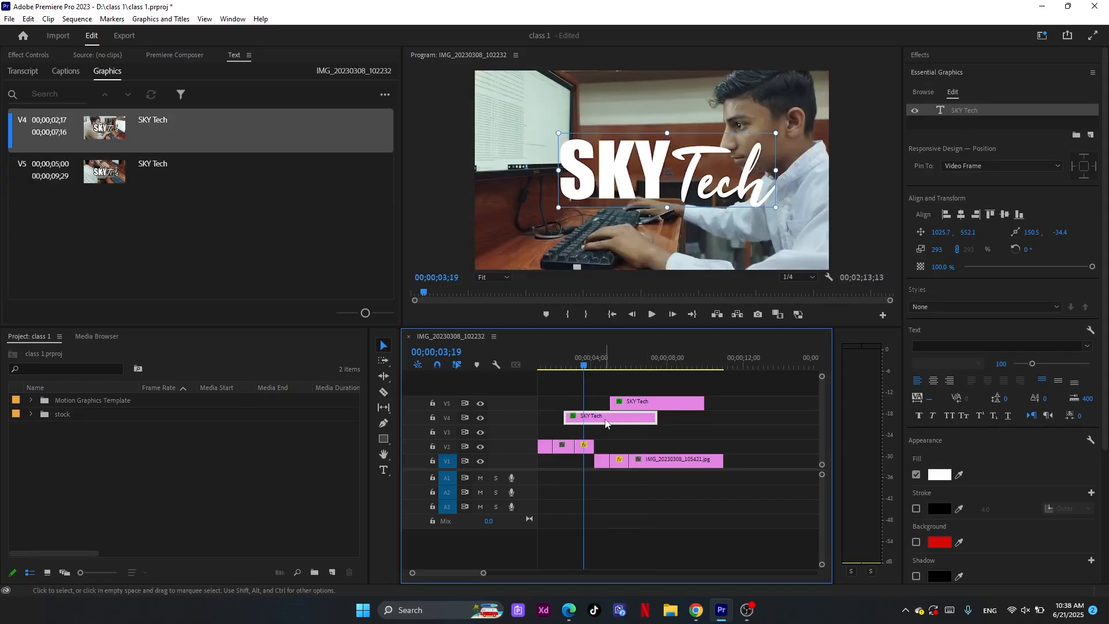
drag(608, 420, 597, 419)
Move the outline SKY Tech clip on V5 to start at 00;00;07;16 and preview both title clips separately
drag(614, 367, 634, 368)
drag(681, 405, 706, 403)
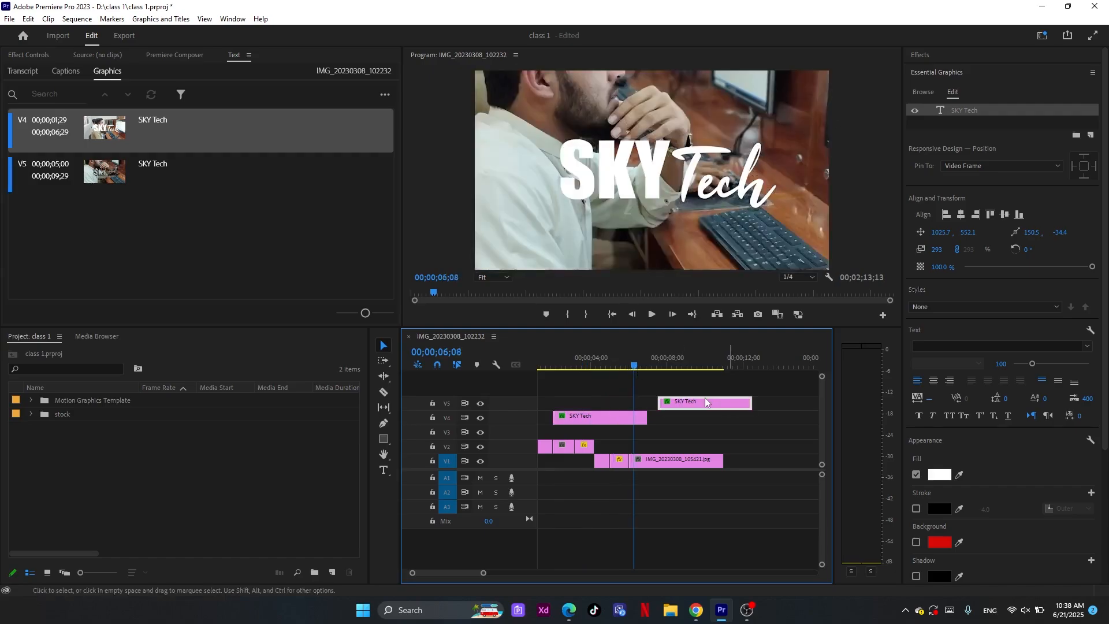
drag(679, 368, 700, 369)
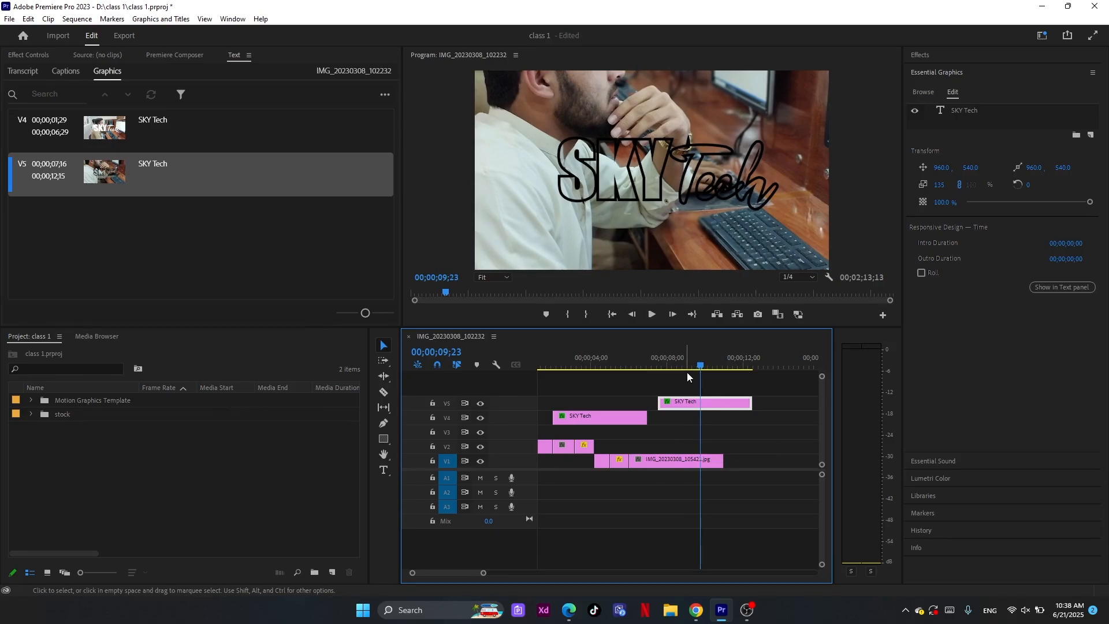
drag(691, 369, 686, 361)
click(612, 363)
drag(609, 363, 607, 364)
Realign the filled SKY Tech clip on V4 directly beneath the V5 outline clip, starting at 00;00;07;16
click(612, 408)
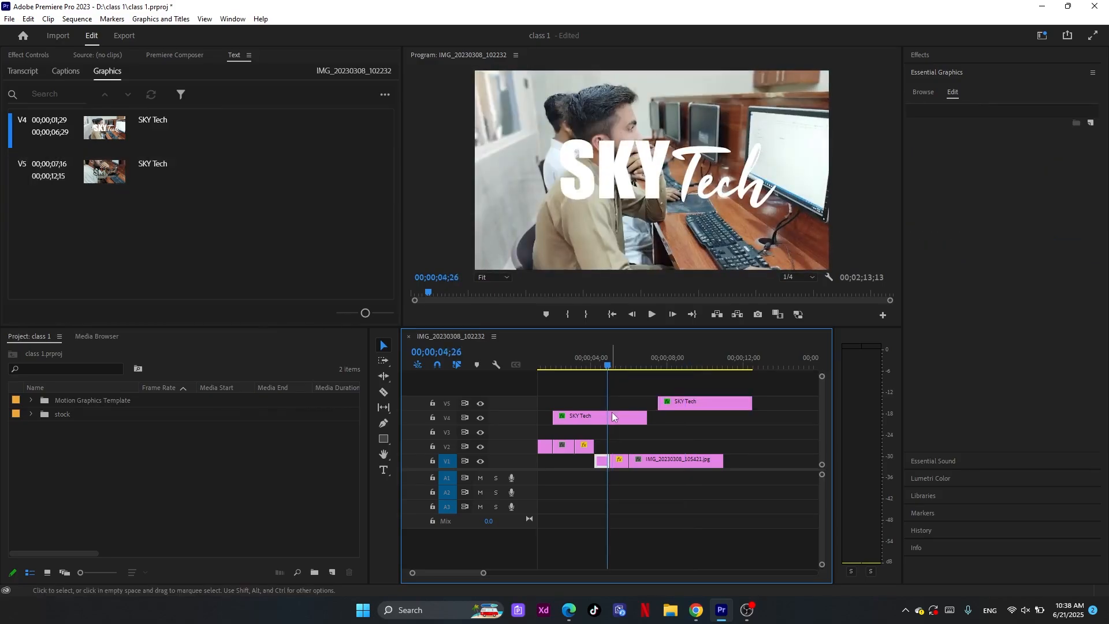
click(616, 415)
drag(635, 422, 743, 397)
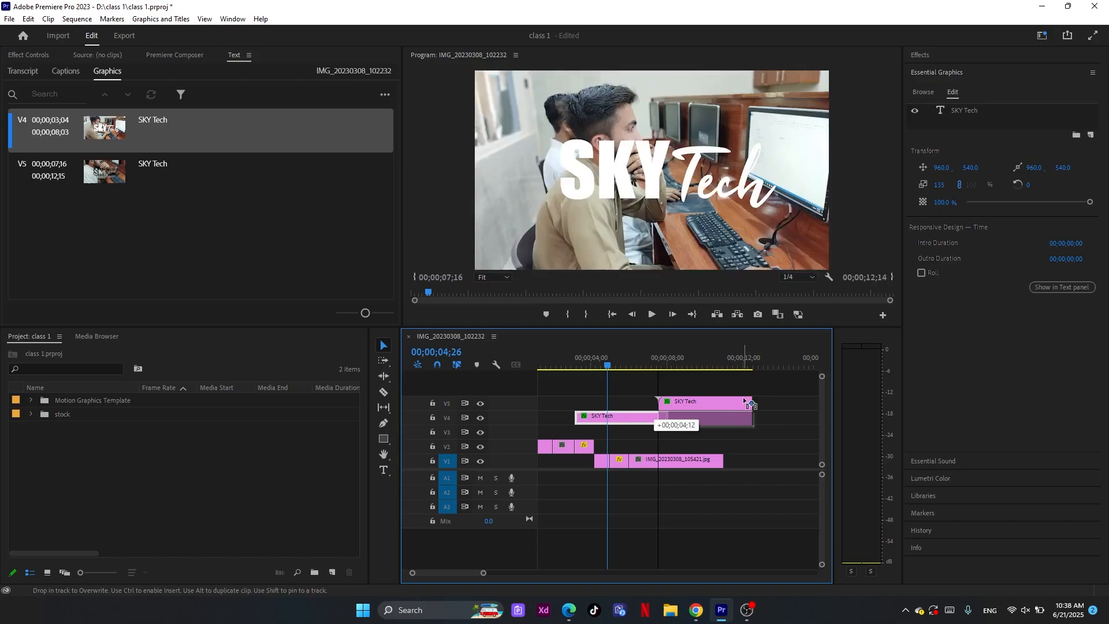
click(718, 365)
Set the stroke width of the outline SKY Tech title on V5 to 1.0
click(718, 403)
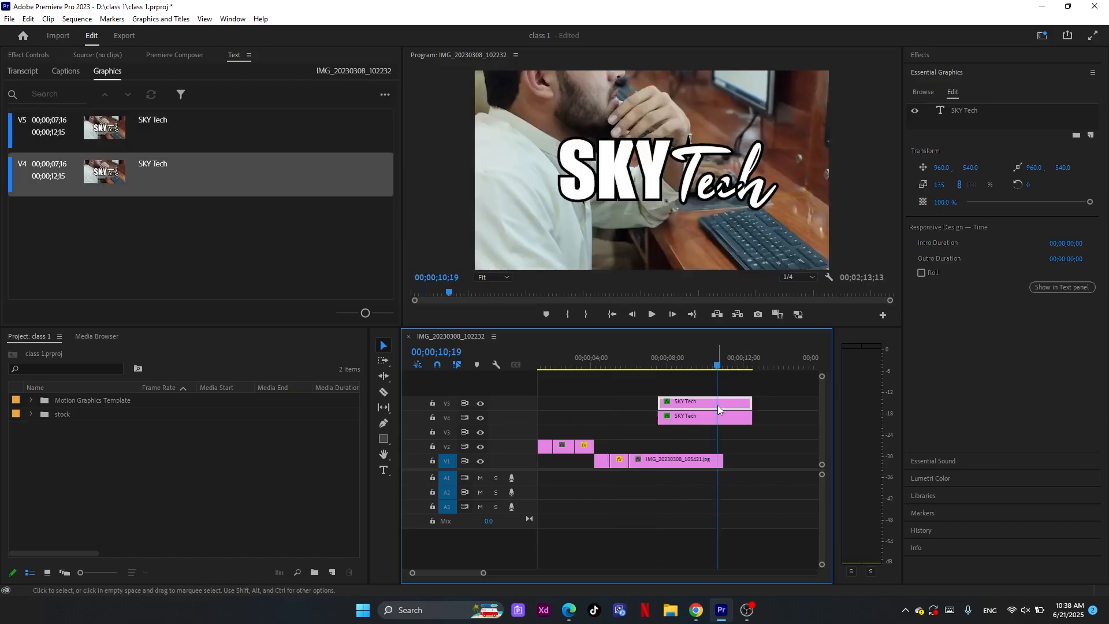
click(975, 113)
drag(986, 510, 983, 510)
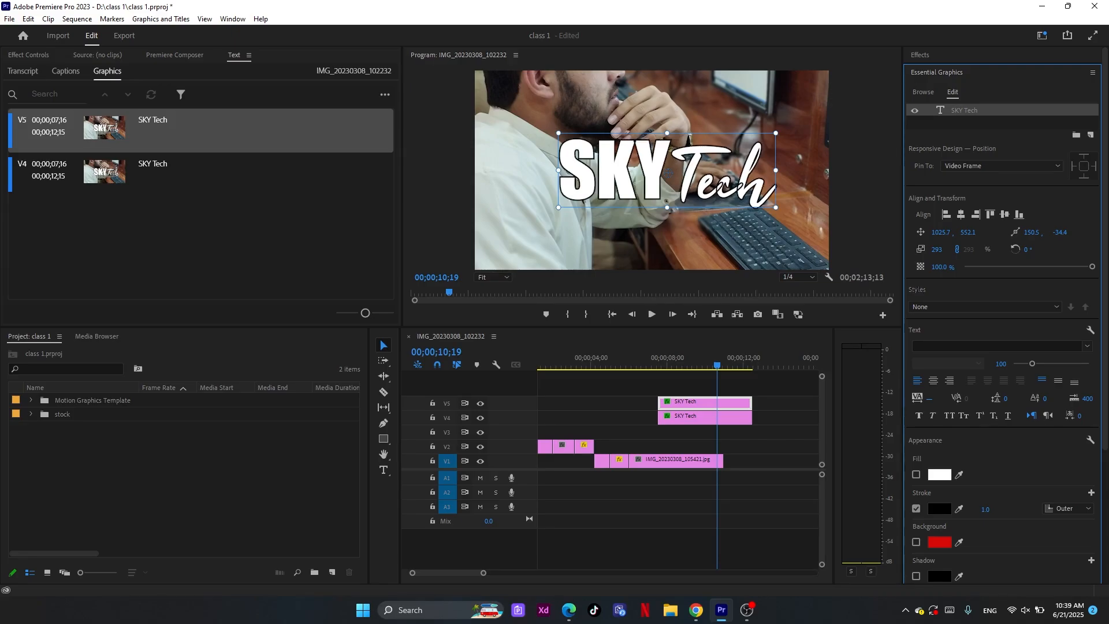
Set the tracking of the word Tech in the outline SKY Tech title on V5 to 128
double_click(685, 194)
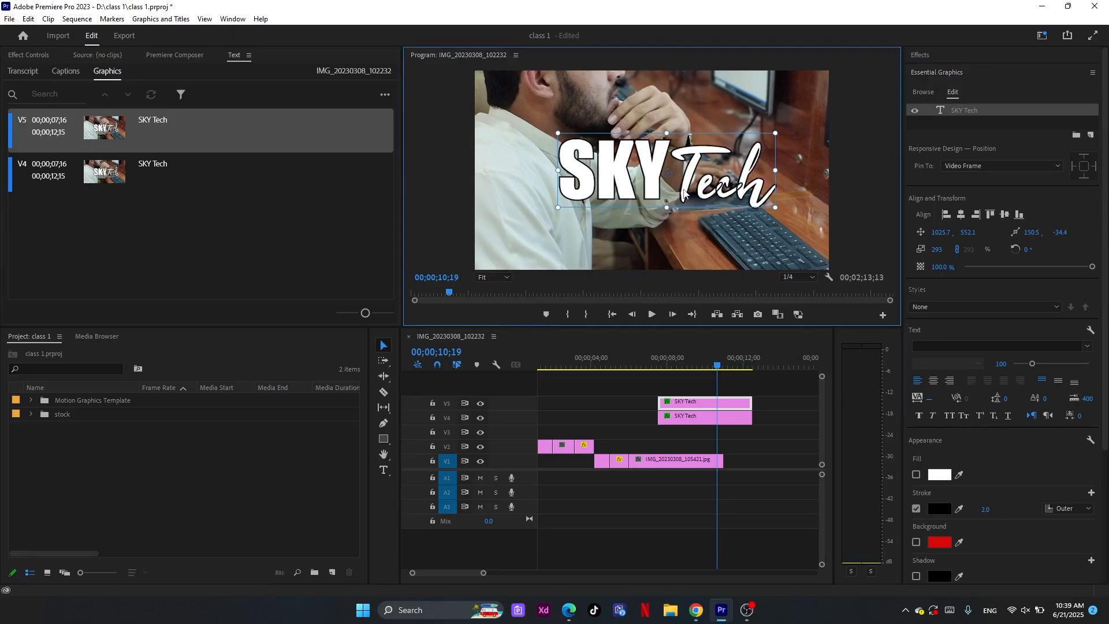
click(691, 191)
double_click(691, 194)
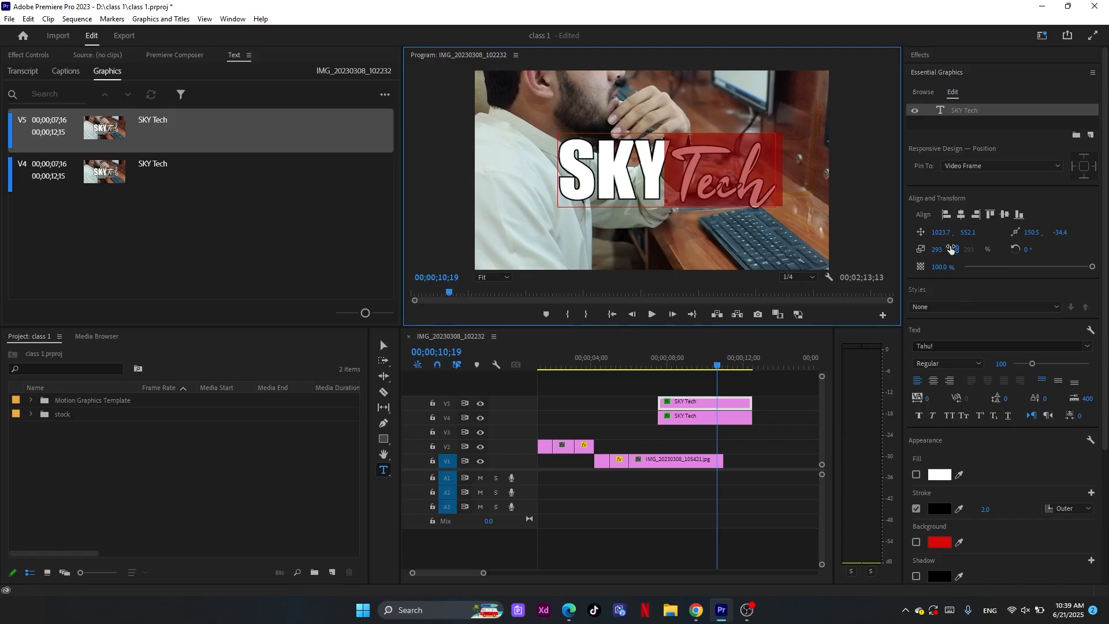
click(927, 400)
drag(927, 399, 947, 399)
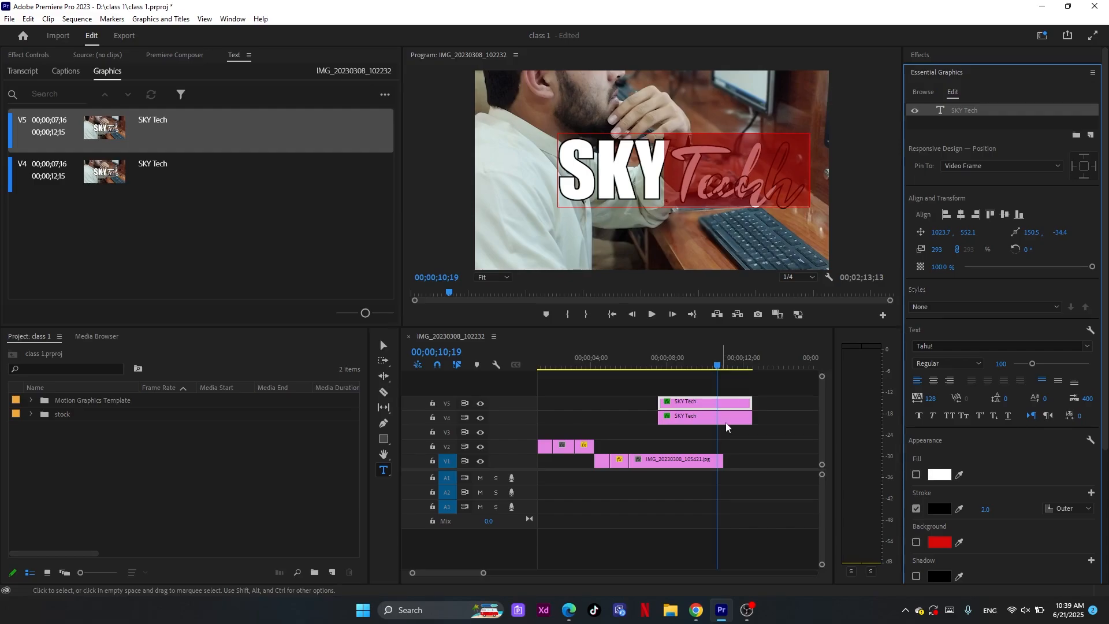
Match the filled title on V4 to the outline by setting the tracking of its word Tech to 128
click(726, 422)
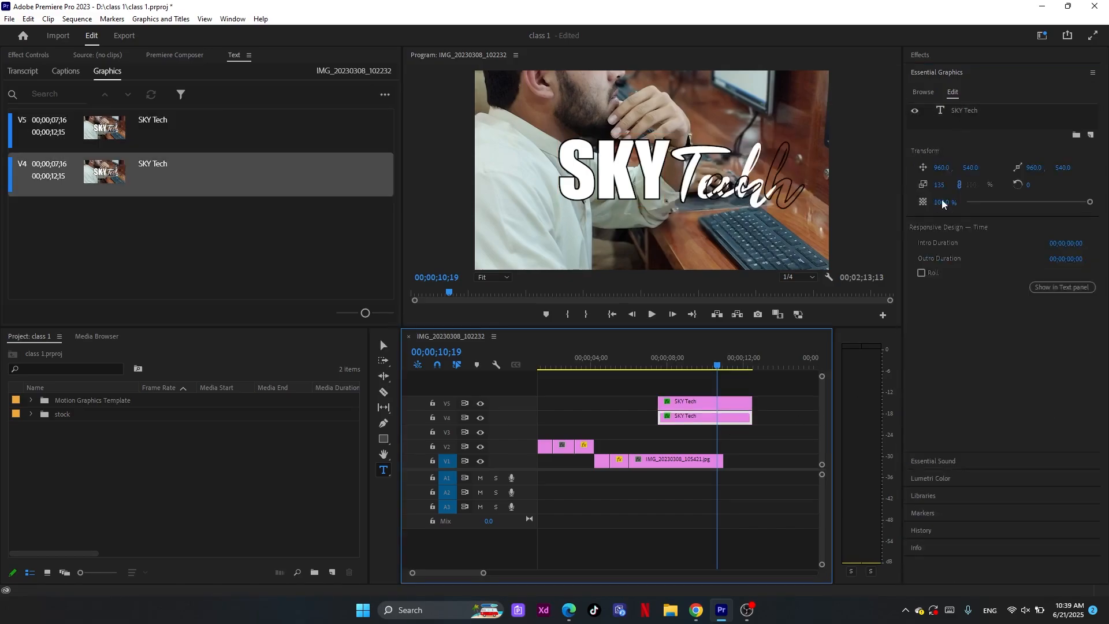
click(960, 111)
mouse_move(929, 398)
mouse_down()
mouse_move(1019, 398)
mouse_move(932, 399)
mouse_up()
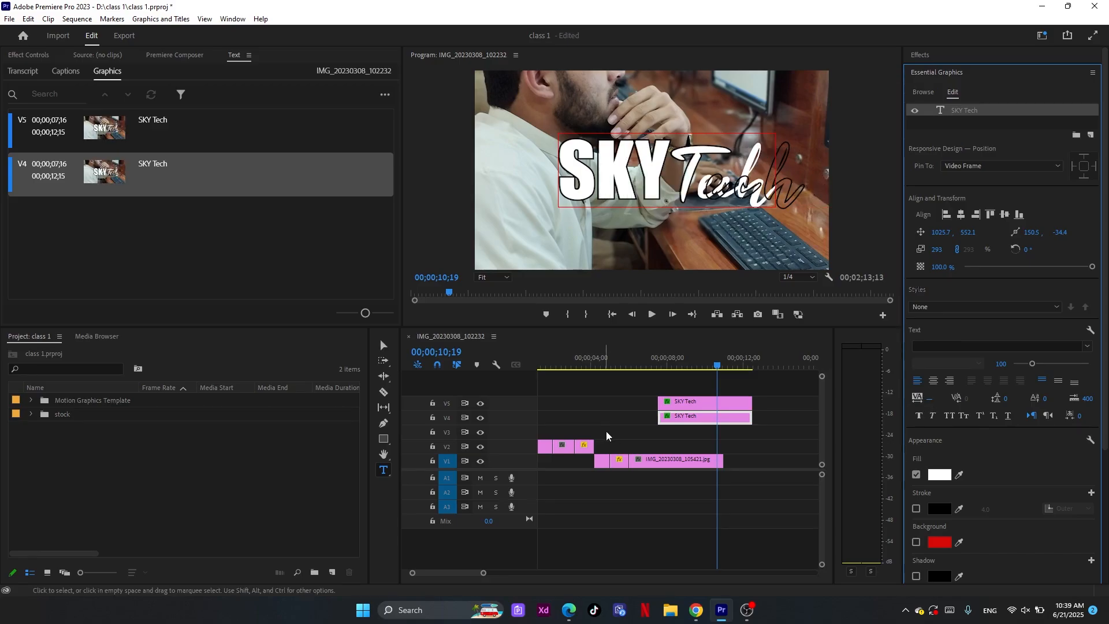
click(686, 161)
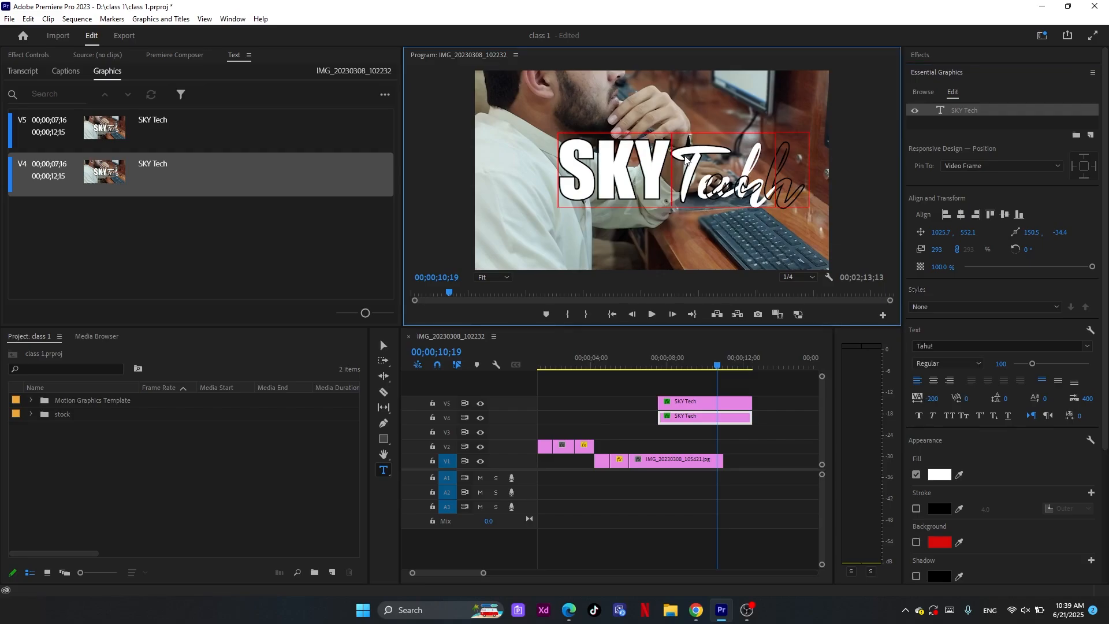
double_click(686, 160)
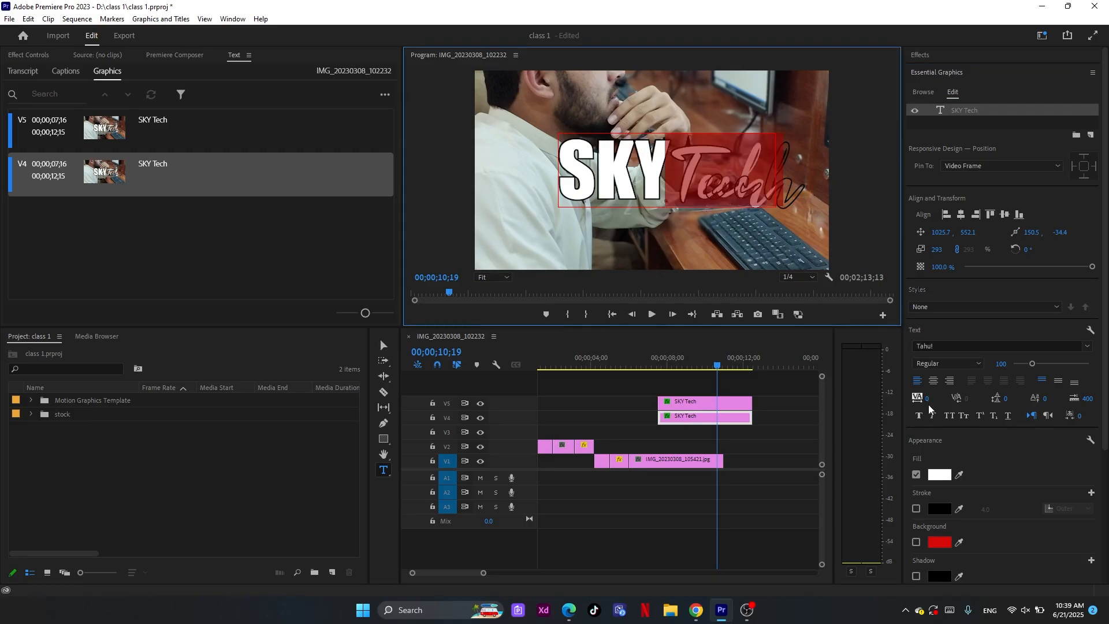
click(927, 400)
text(128)
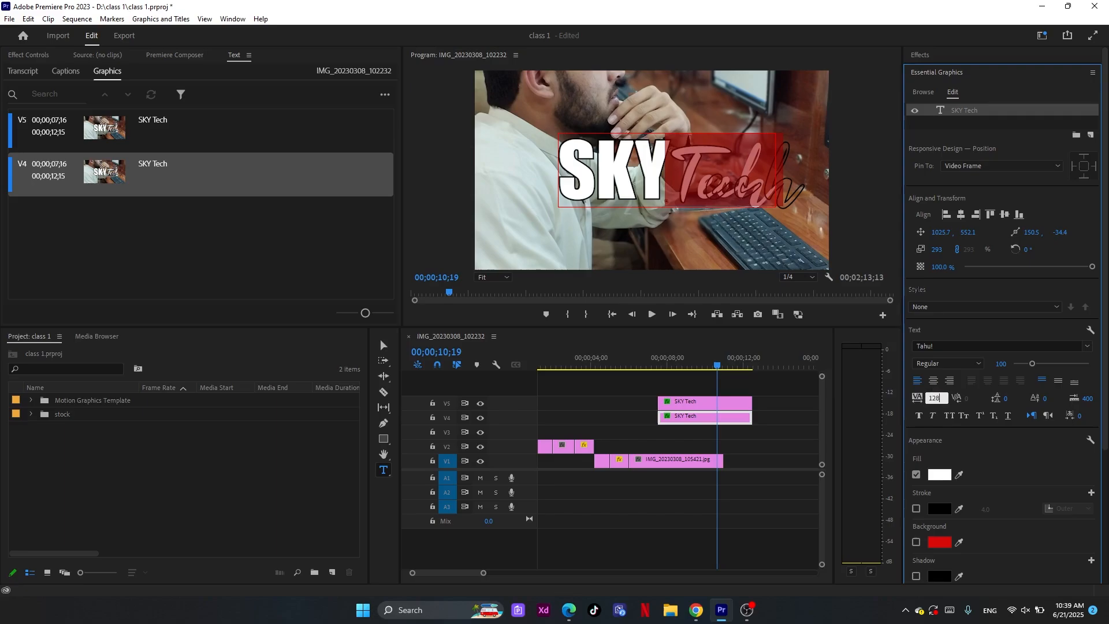
key(Return)
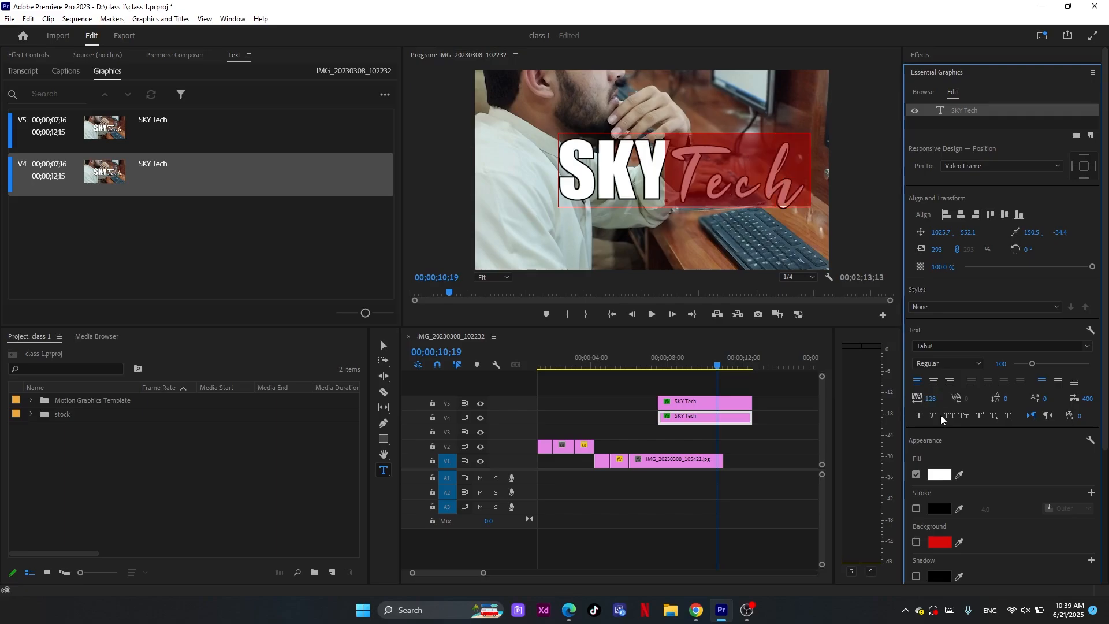
Move the filled SKY Tech clip on V4 to start at 00;00;02;17 and preview the filled and outline clips separately
click(677, 387)
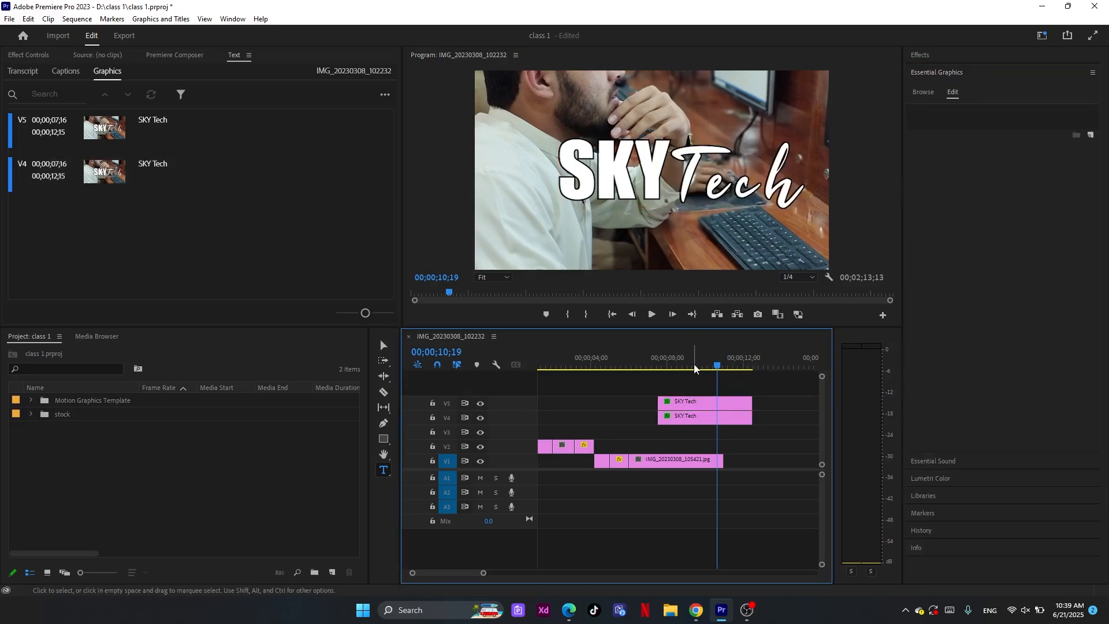
mouse_move(695, 365)
mouse_down()
mouse_move(673, 366)
mouse_move(682, 368)
mouse_up()
click(701, 405)
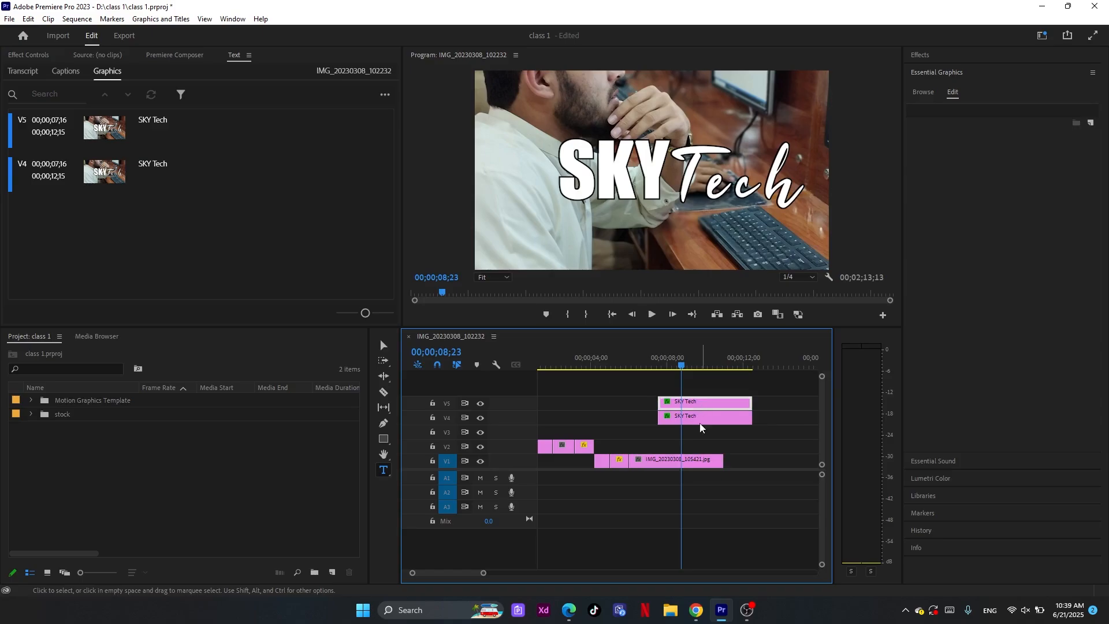
click(700, 422)
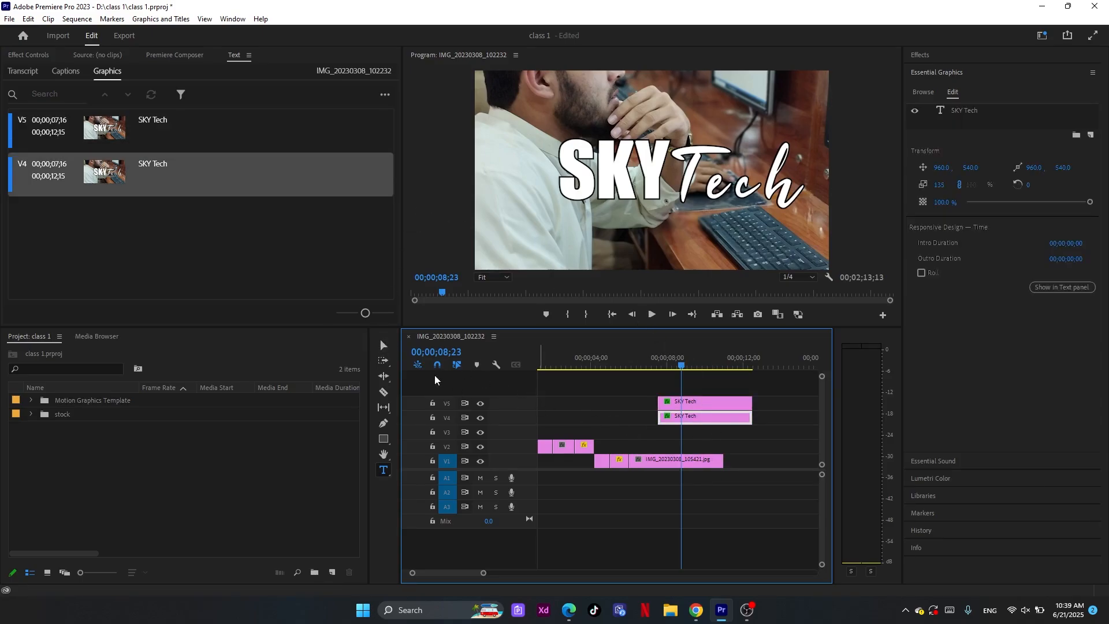
click(383, 345)
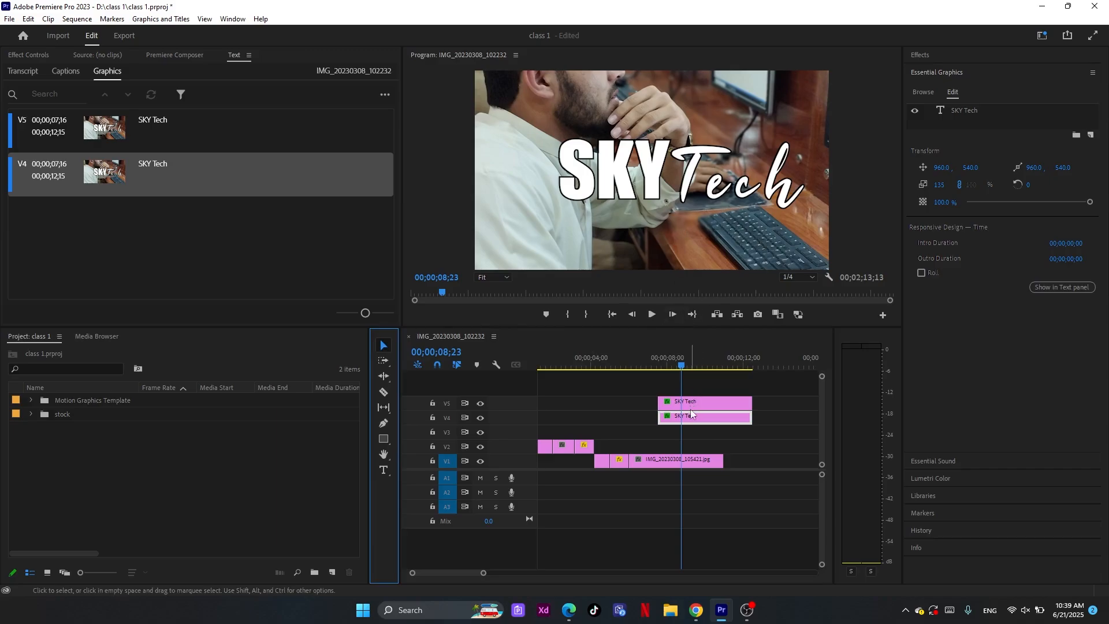
drag(696, 418, 598, 413)
drag(627, 368, 660, 392)
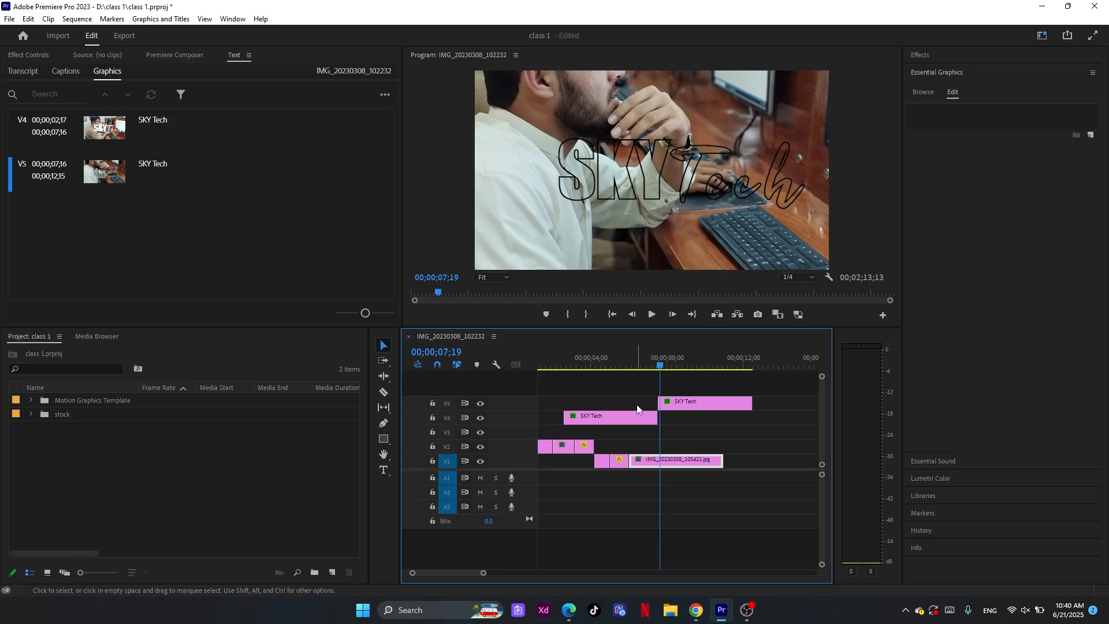
click(634, 361)
Examine the text layer and appearance properties of the filled SKY Tech title on V4
click(629, 419)
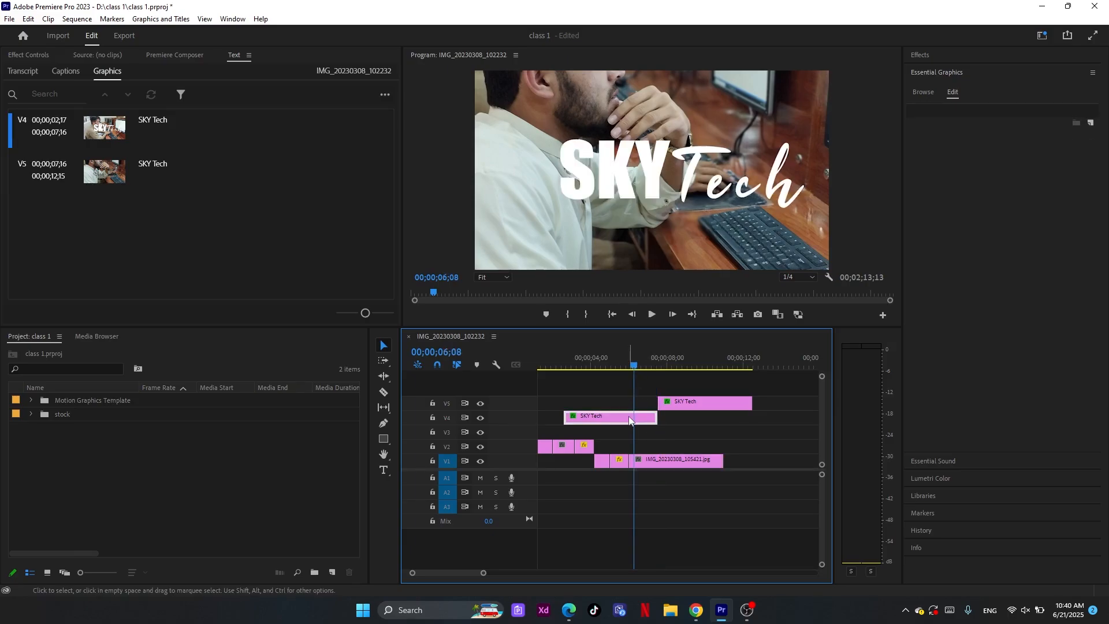
click(959, 110)
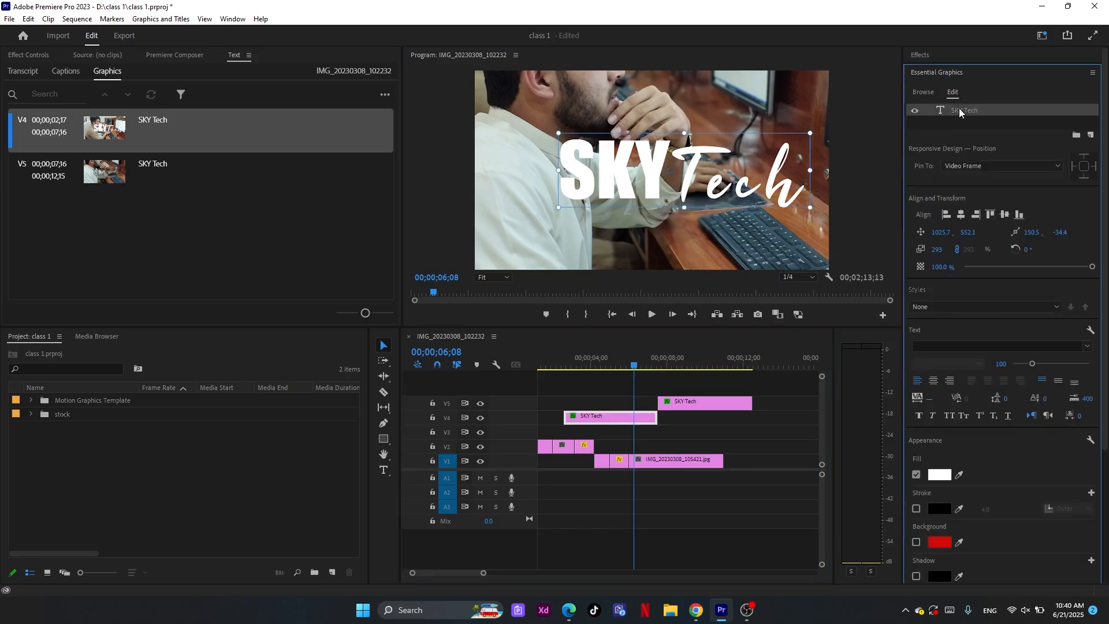
drag(1106, 301, 1106, 449)
scroll(1100, 387, up, 5)
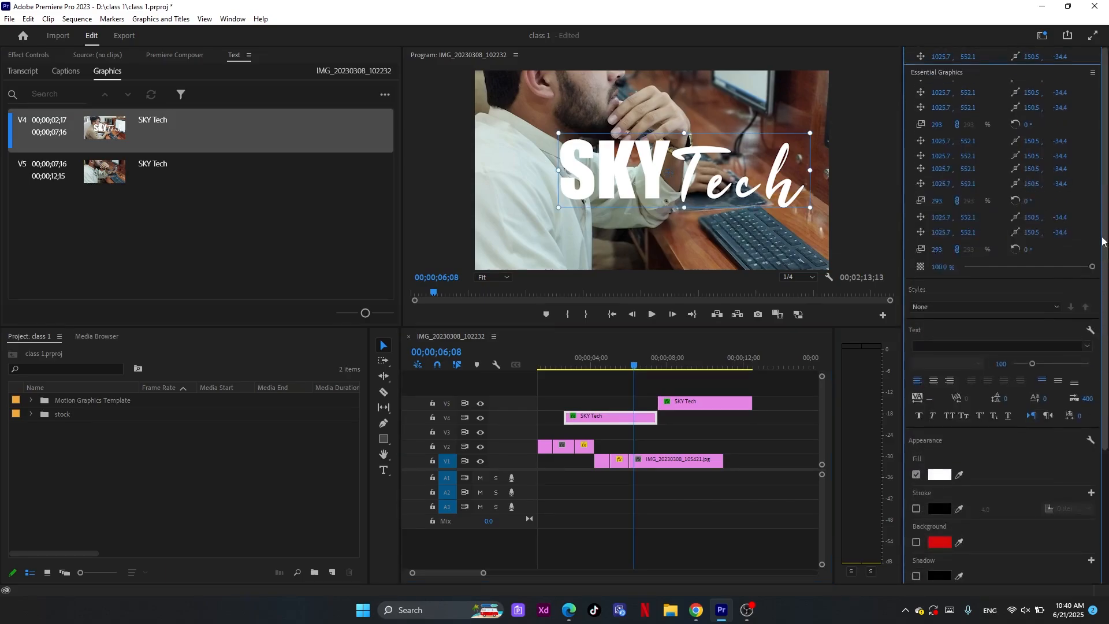
click(718, 428)
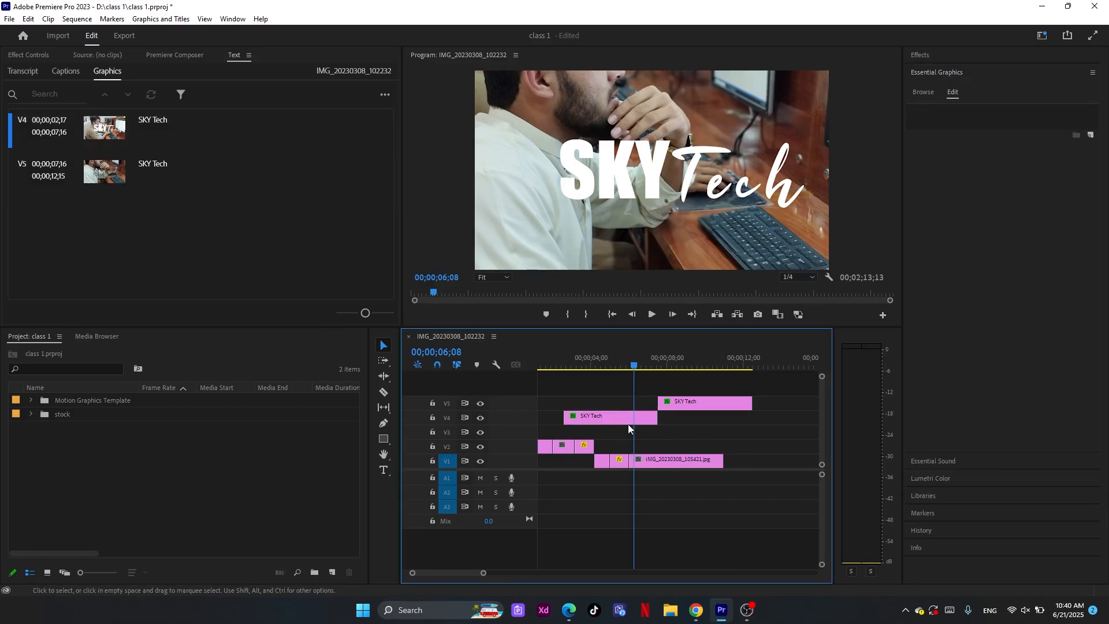
click(615, 414)
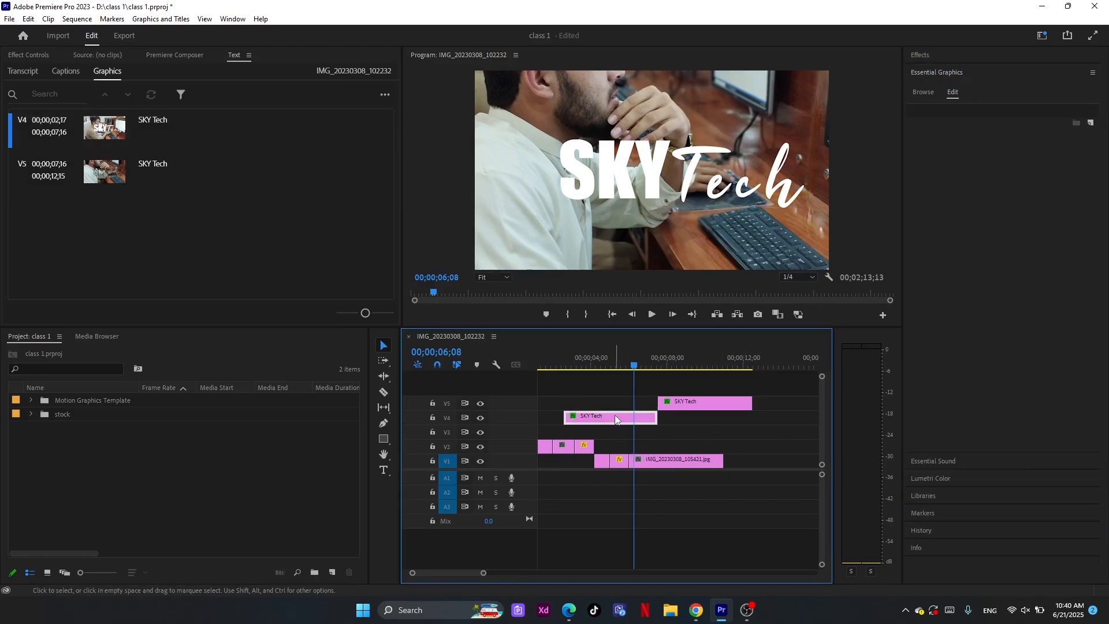
double_click(688, 183)
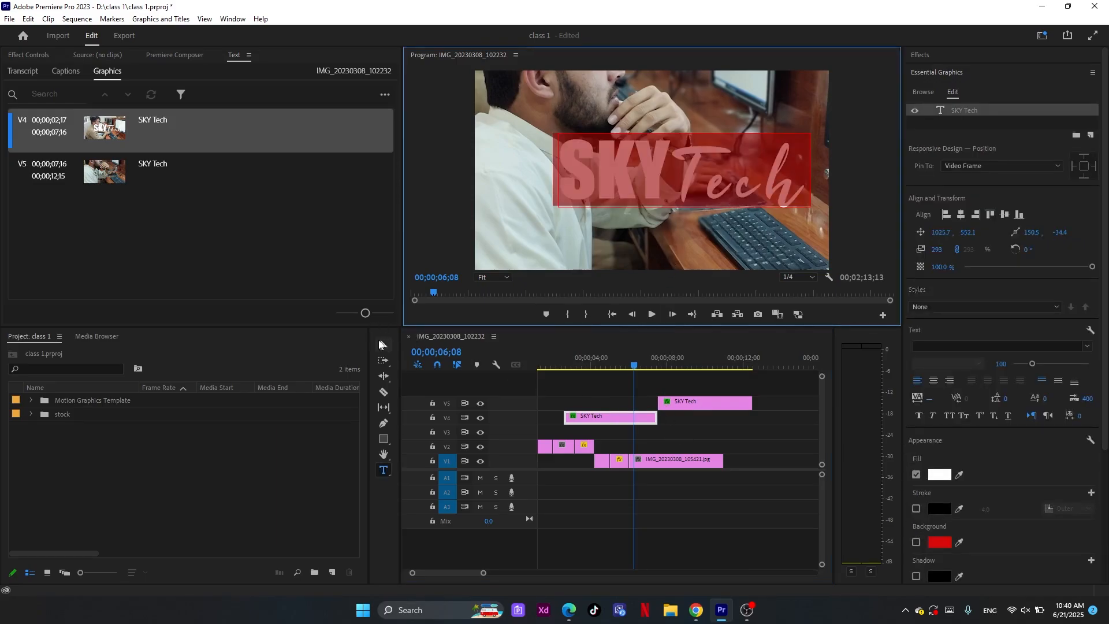
click(380, 345)
click(707, 427)
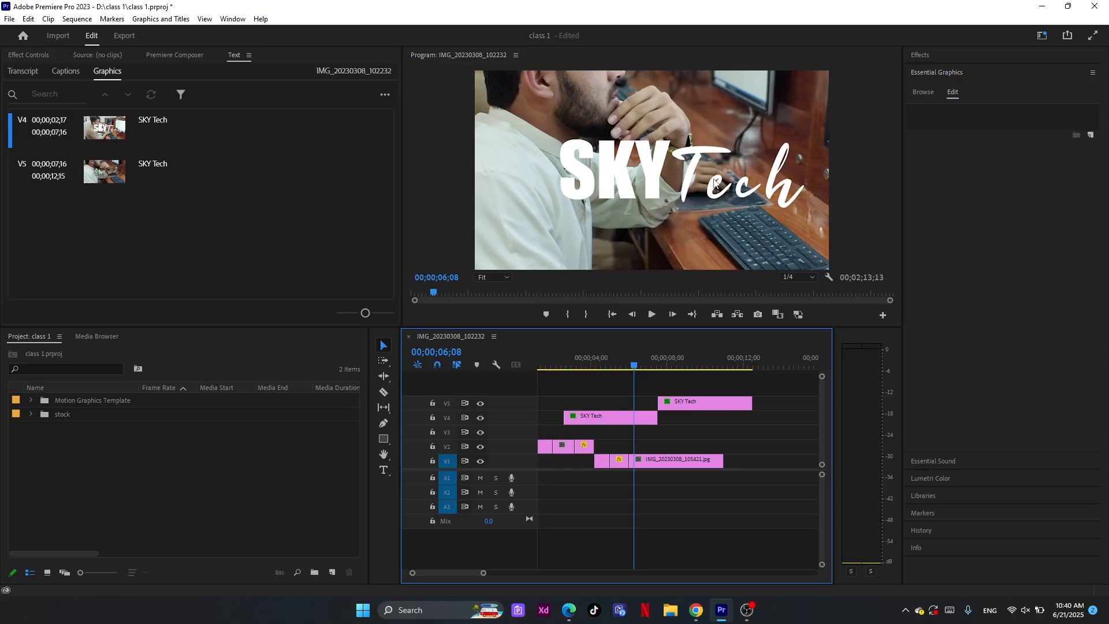
Insert the sample text "fgdf" between SKY and Tech in the filled title on V4
click(597, 414)
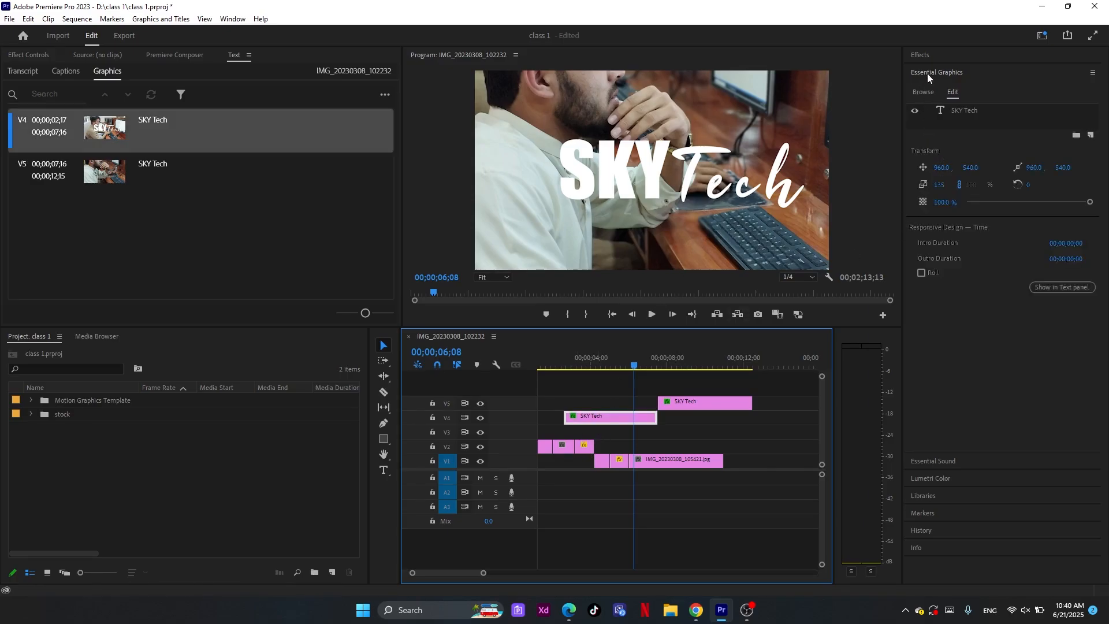
click(939, 111)
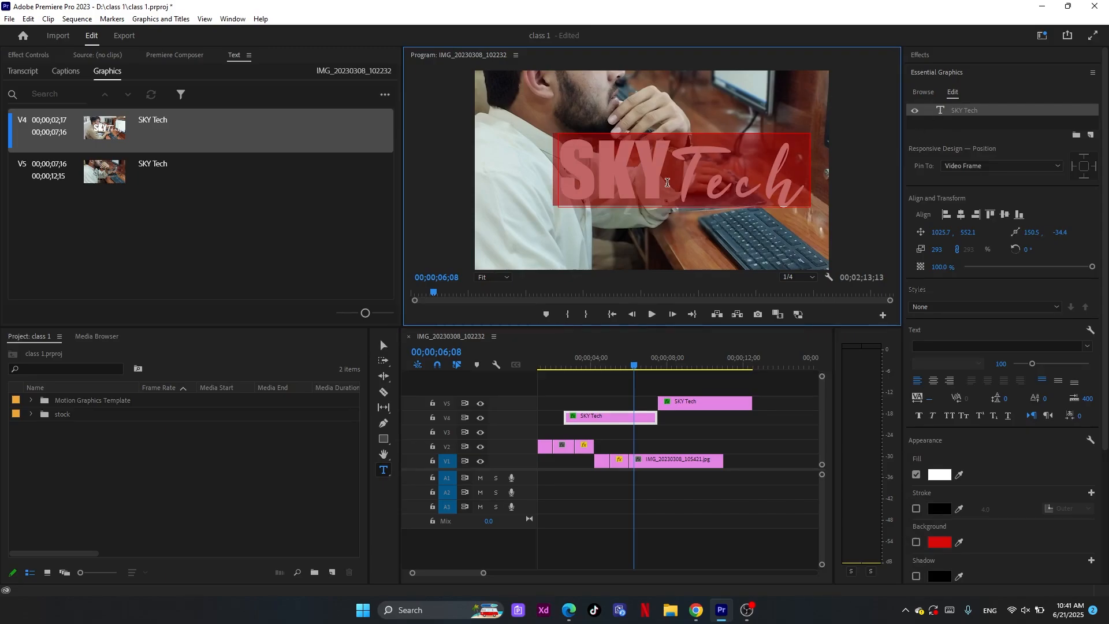
click(383, 469)
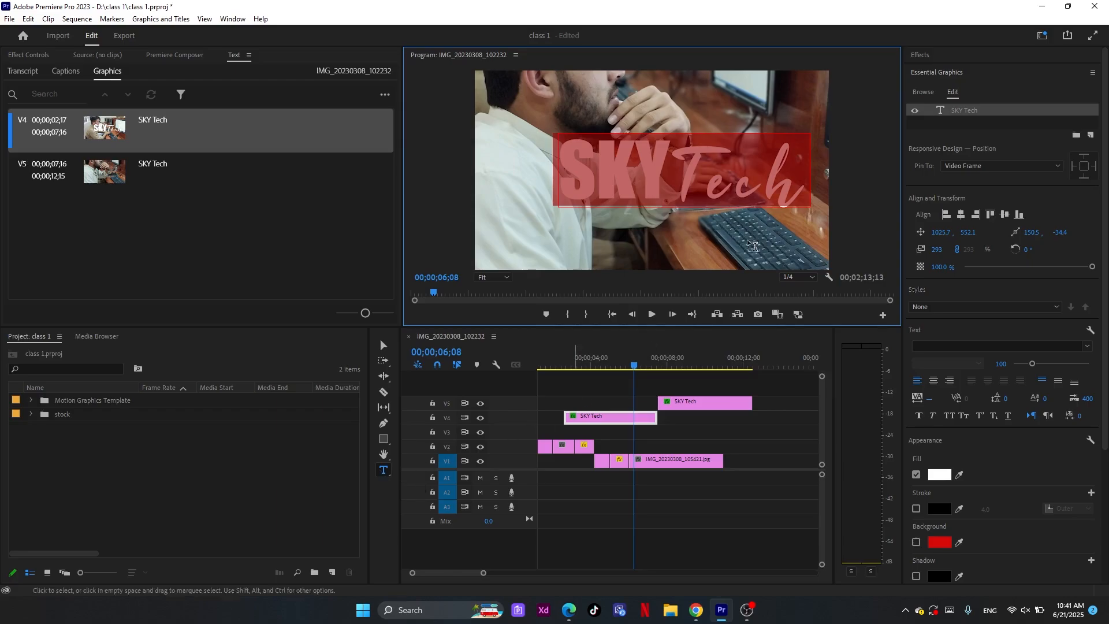
click(670, 168)
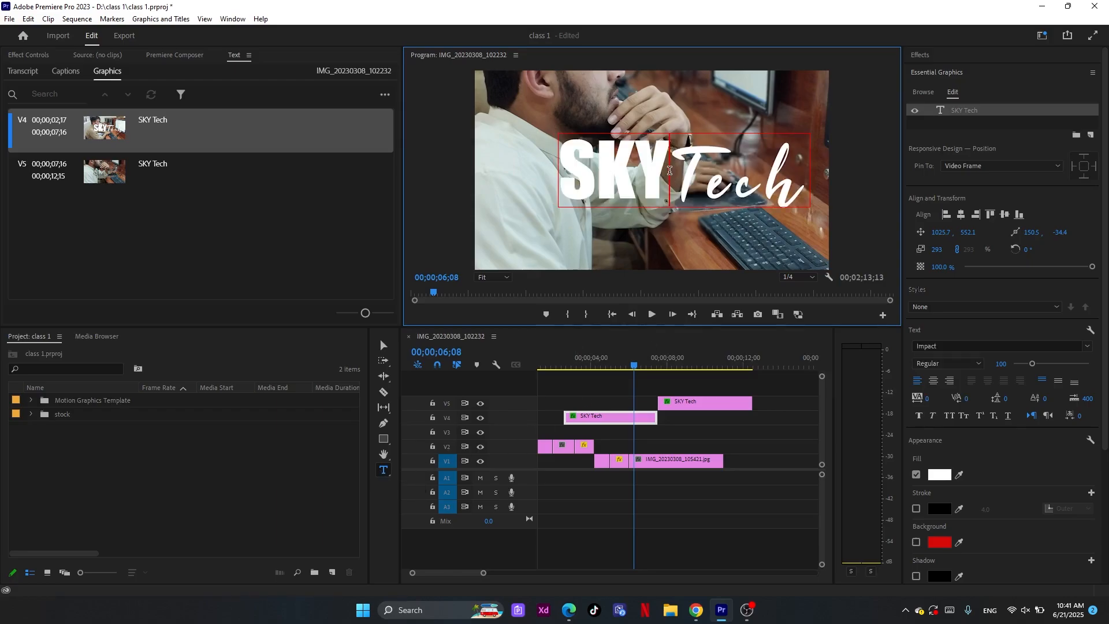
text(fgdf)
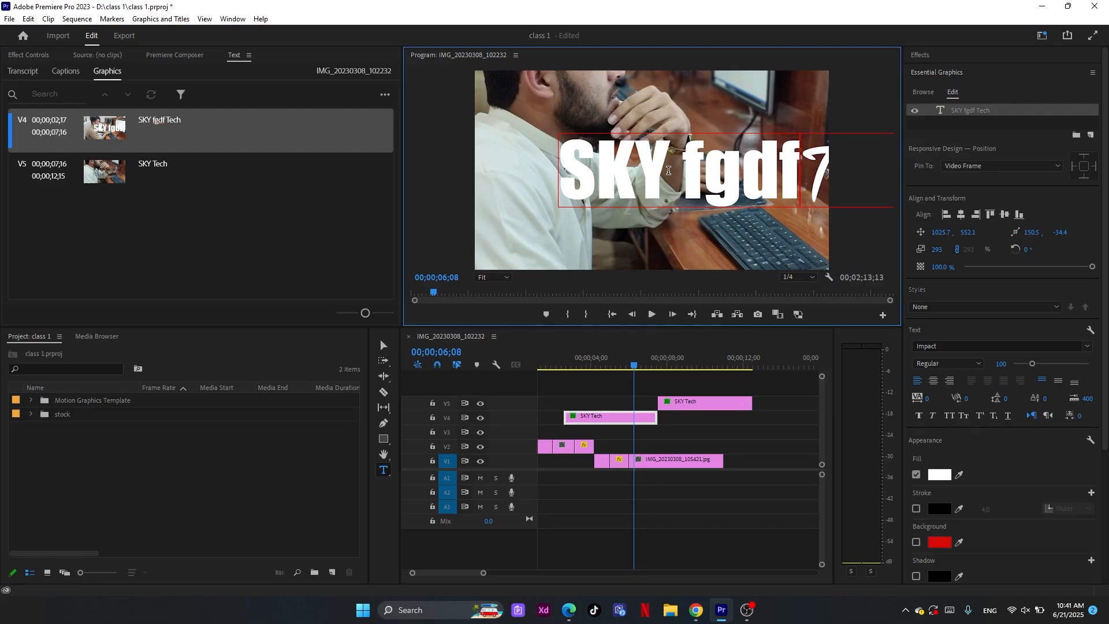
Preview the edited title clips over the photos, and delete all title and photo clips from the sequence
click(589, 365)
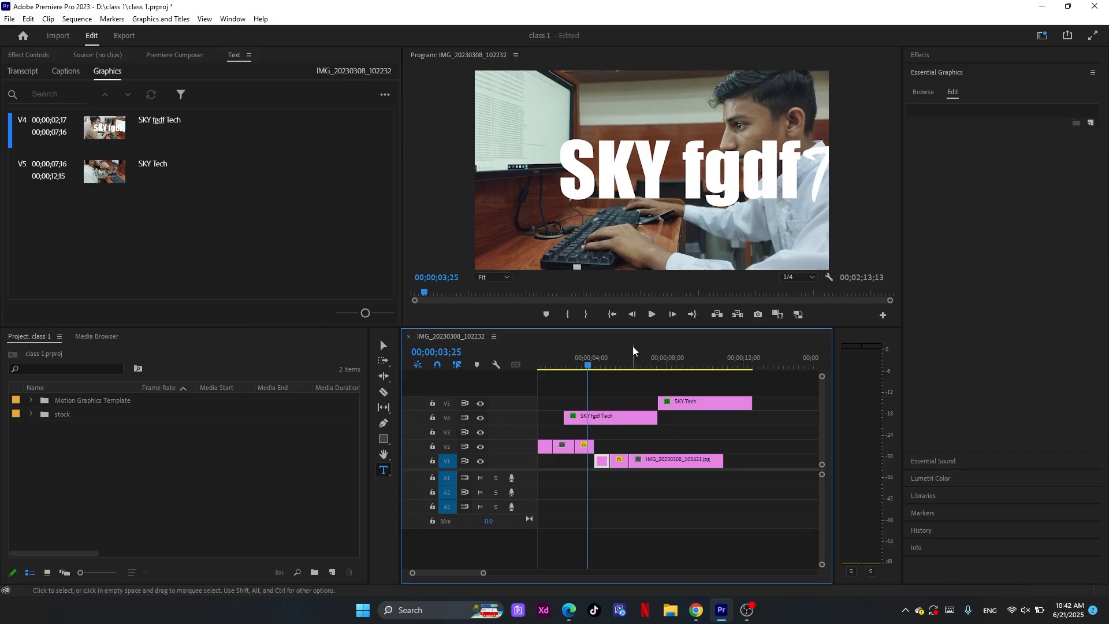
click(633, 368)
drag(625, 385, 744, 467)
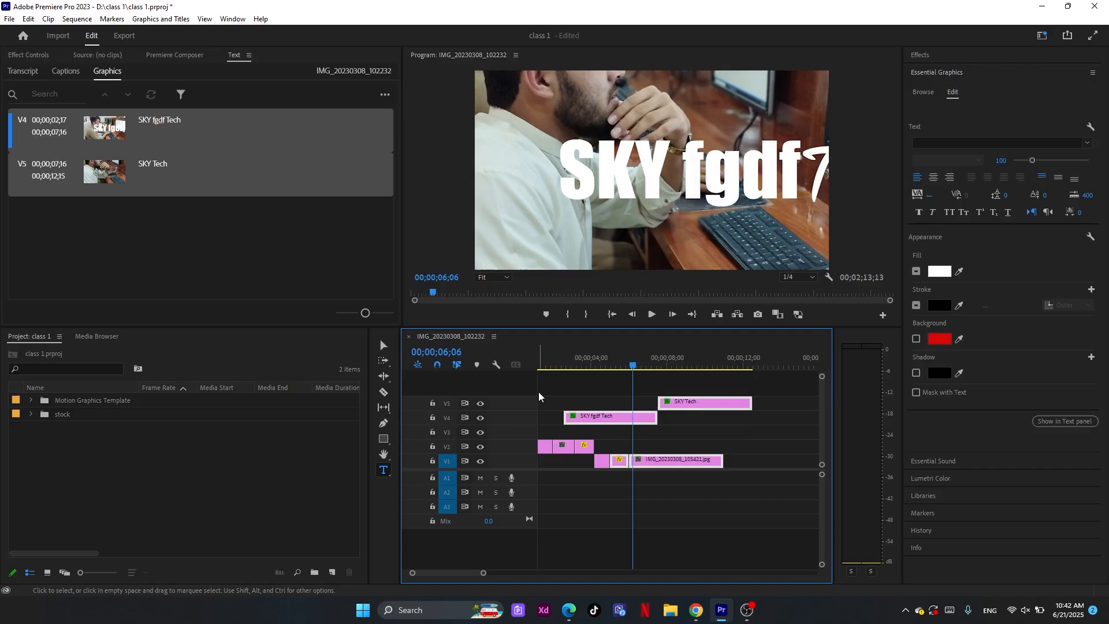
drag(538, 391, 729, 477)
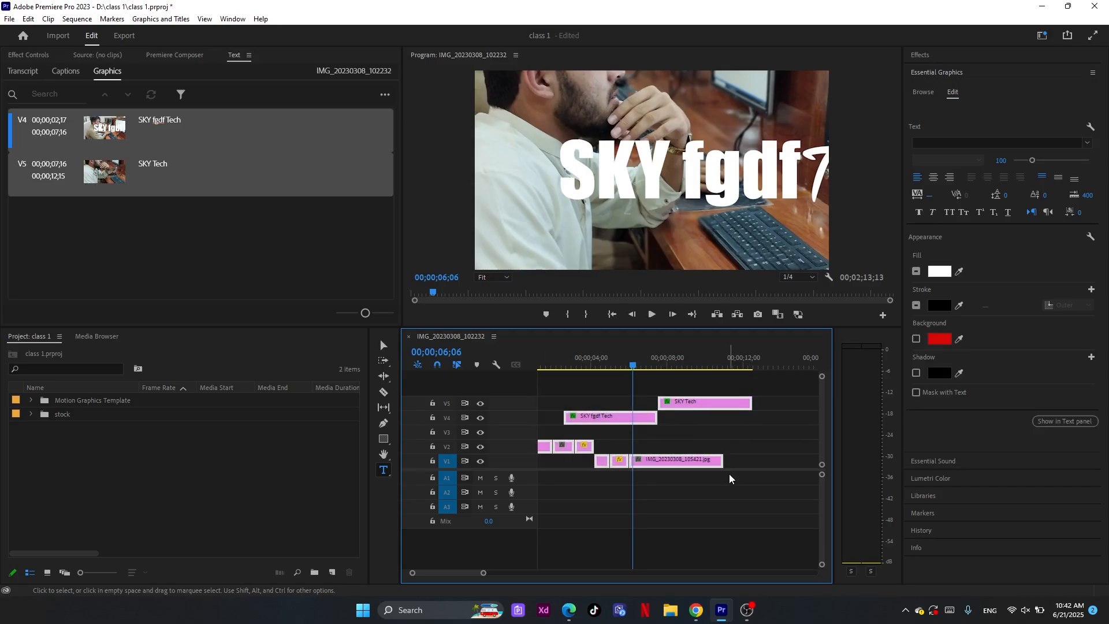
drag(633, 365, 686, 378)
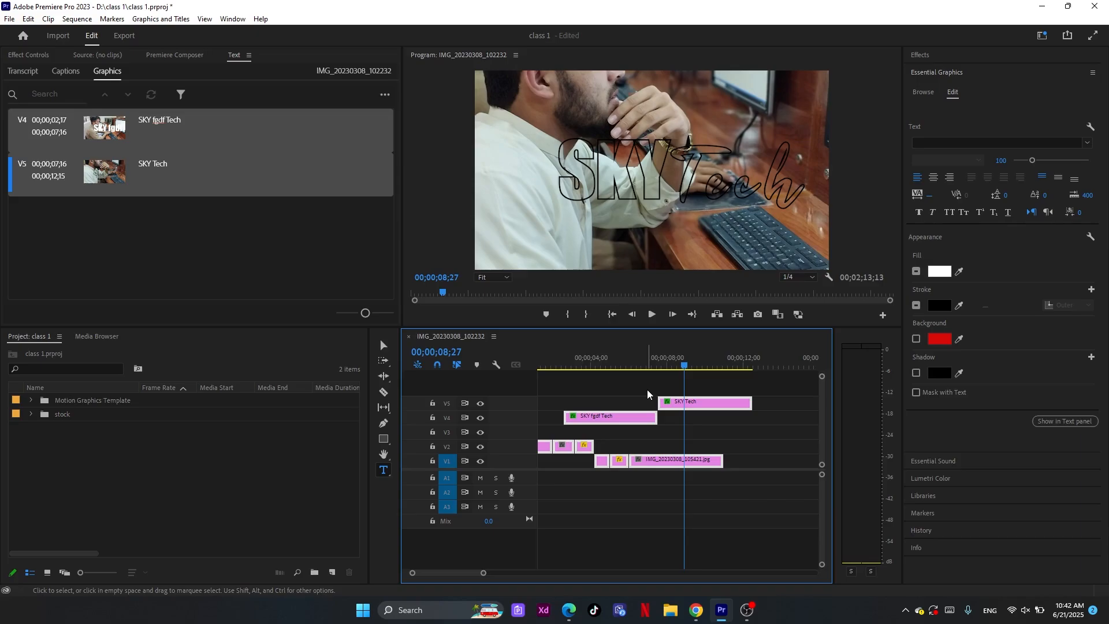
key(Delete)
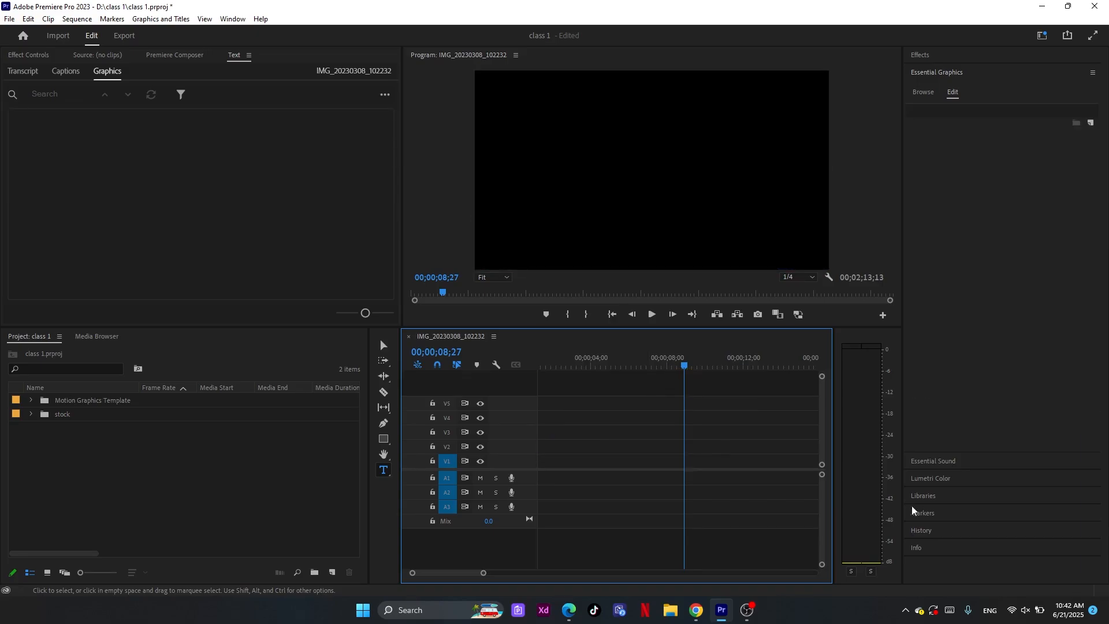
mouse_move(745, 610)
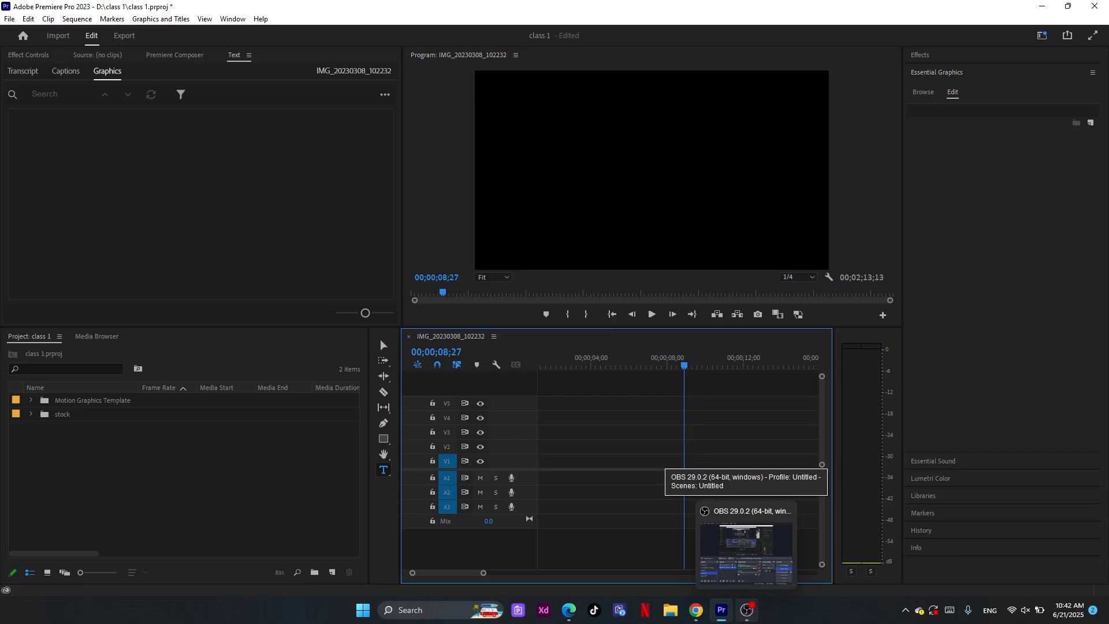
click(687, 460)
mouse_move(688, 366)
mouse_down()
mouse_move(659, 355)
mouse_move(607, 361)
mouse_move(666, 364)
mouse_up()
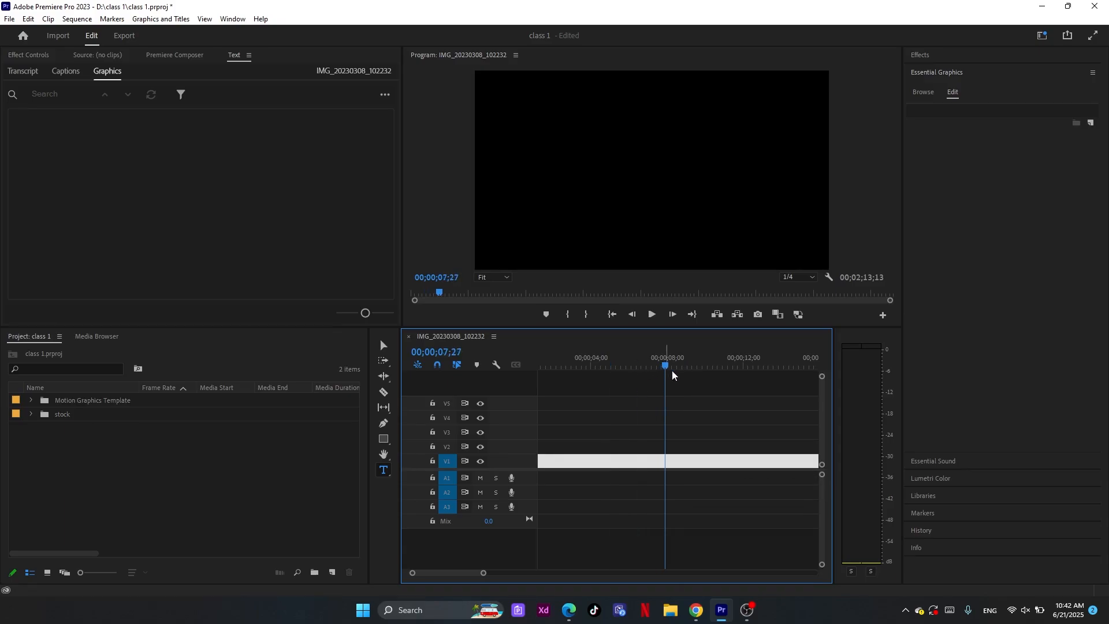